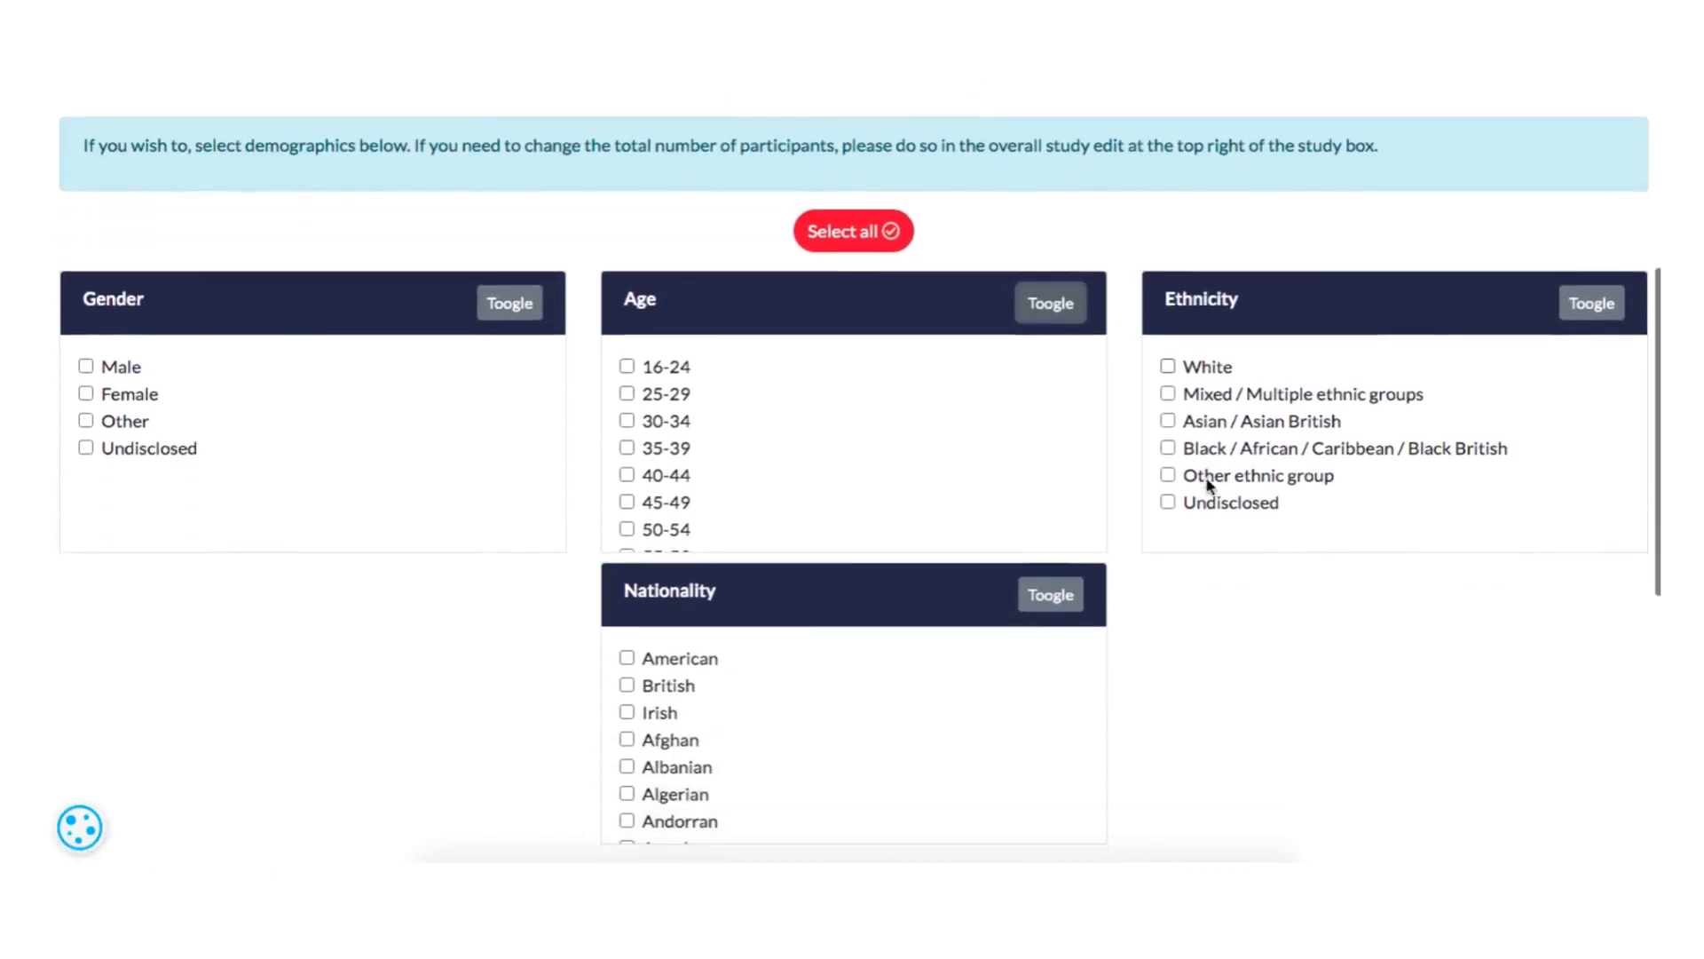
click(1591, 302)
- Select Male and Female, all age ranges, all ethnicities and British nationality as the participant demographics
scroll(1126, 560, up, 1)
click(86, 382)
click(85, 409)
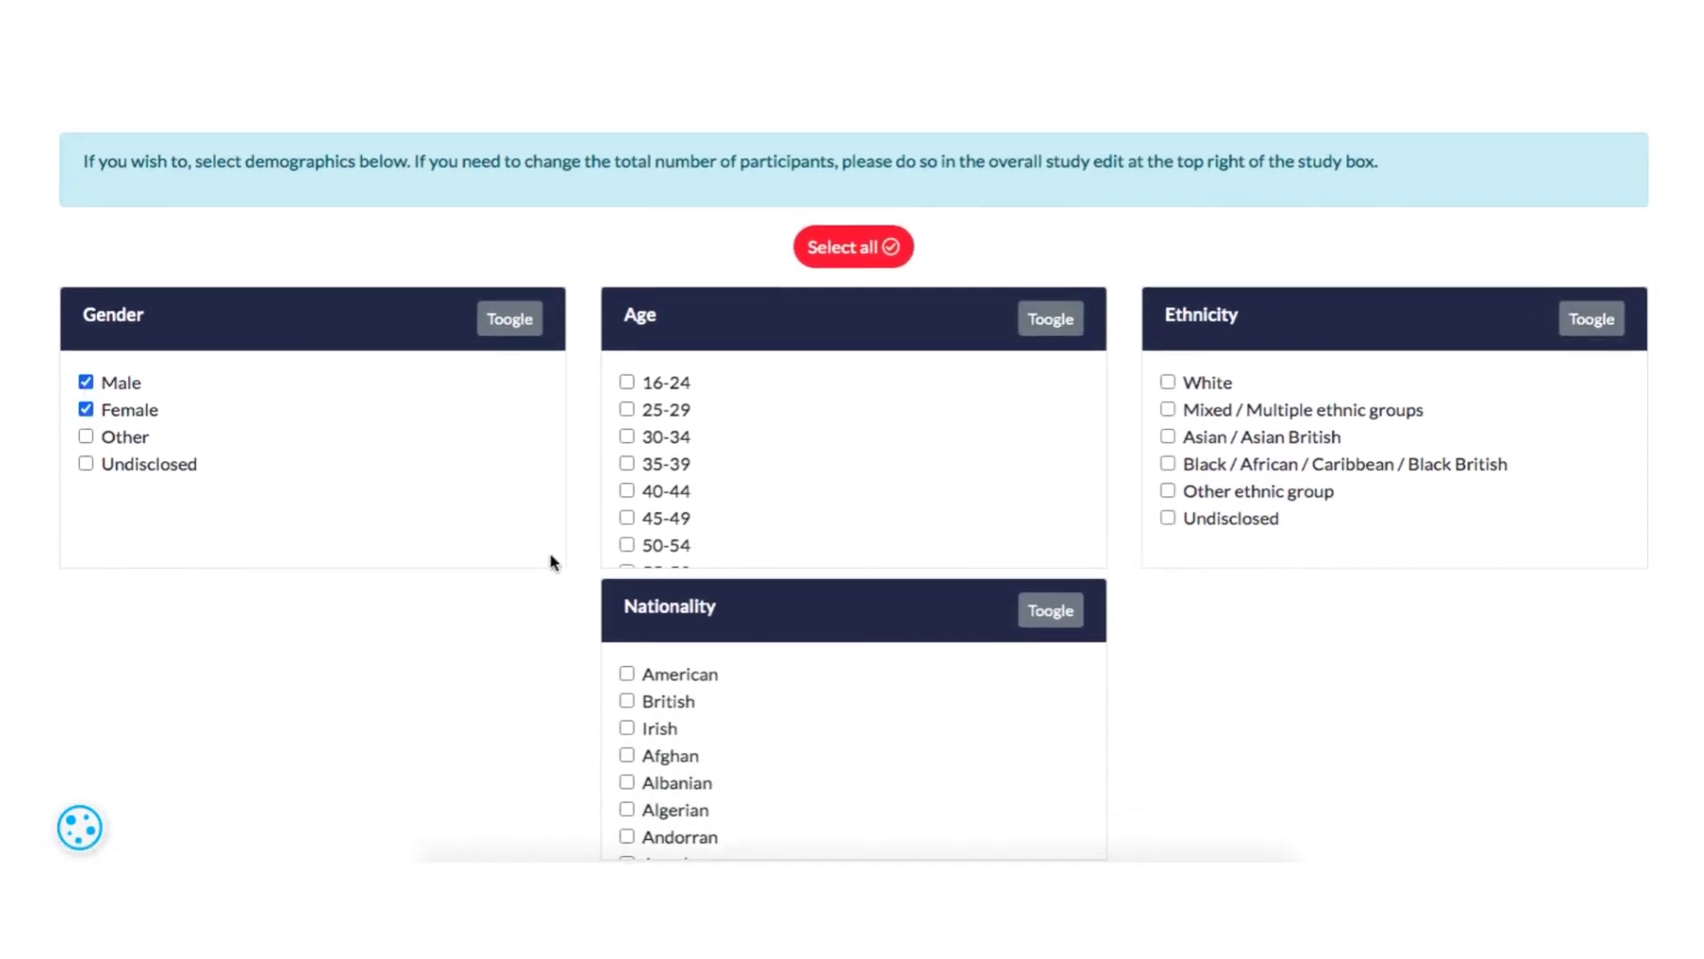
click(1047, 319)
click(1562, 325)
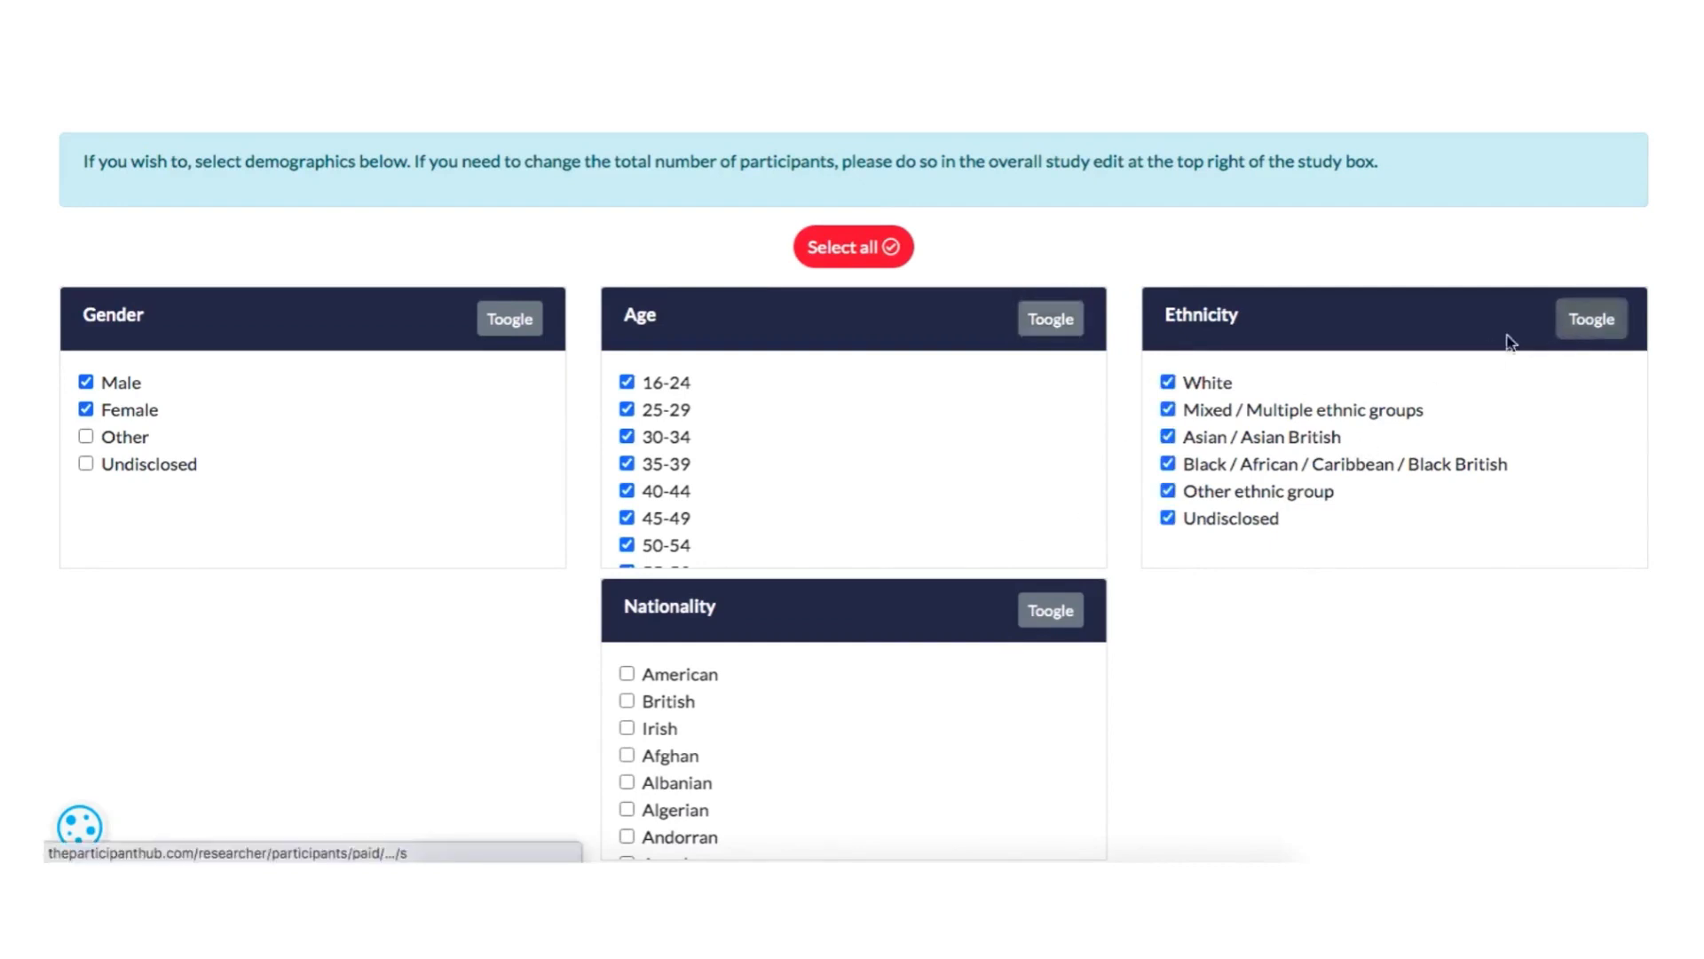
click(629, 702)
- Save the demographic selection and open the experimental design options for Demonstration Study
scroll(1162, 710, down, 2)
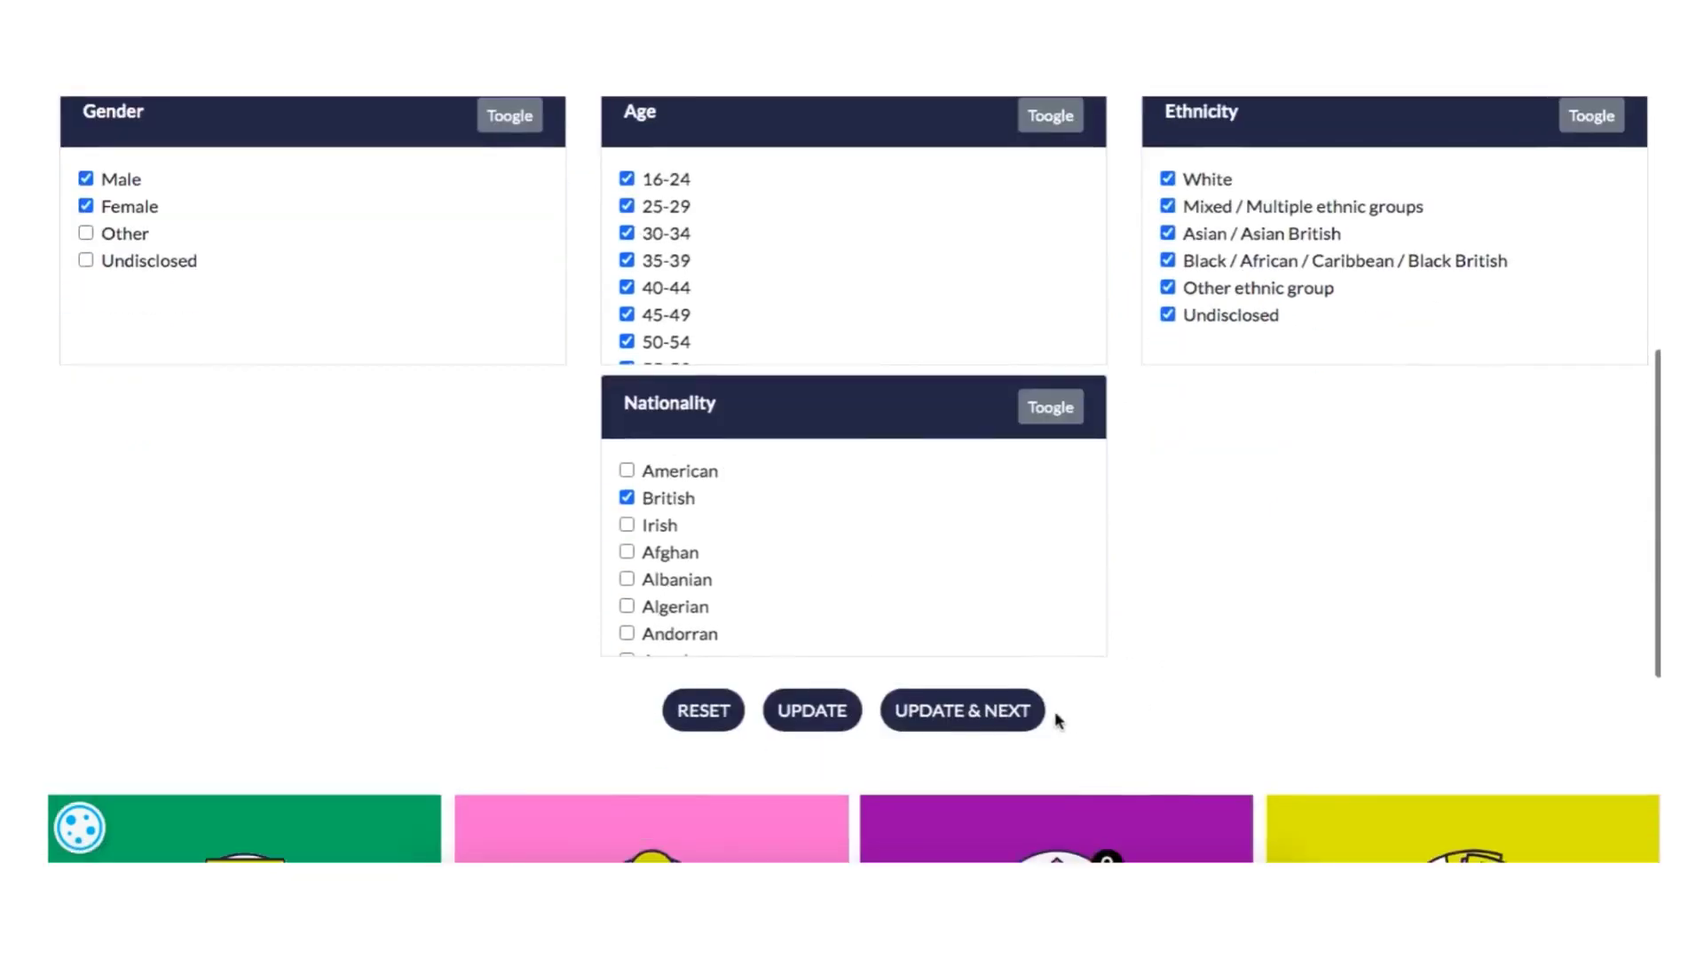
click(960, 715)
click(942, 581)
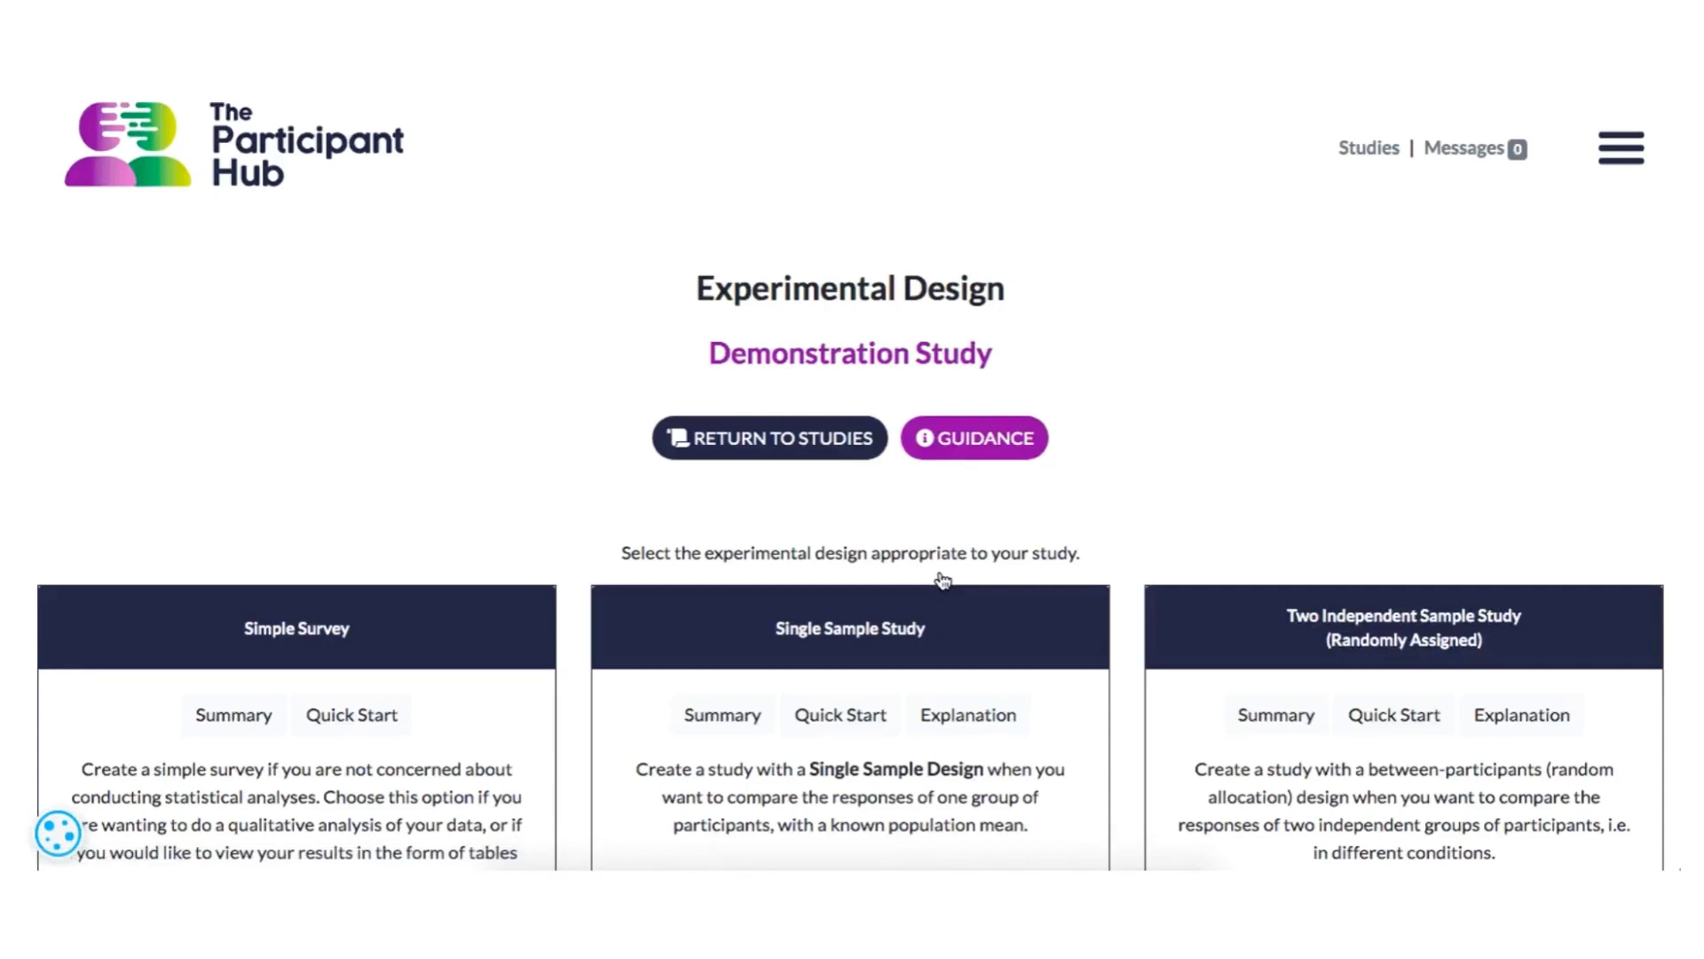
scroll(1159, 515, down, 3)
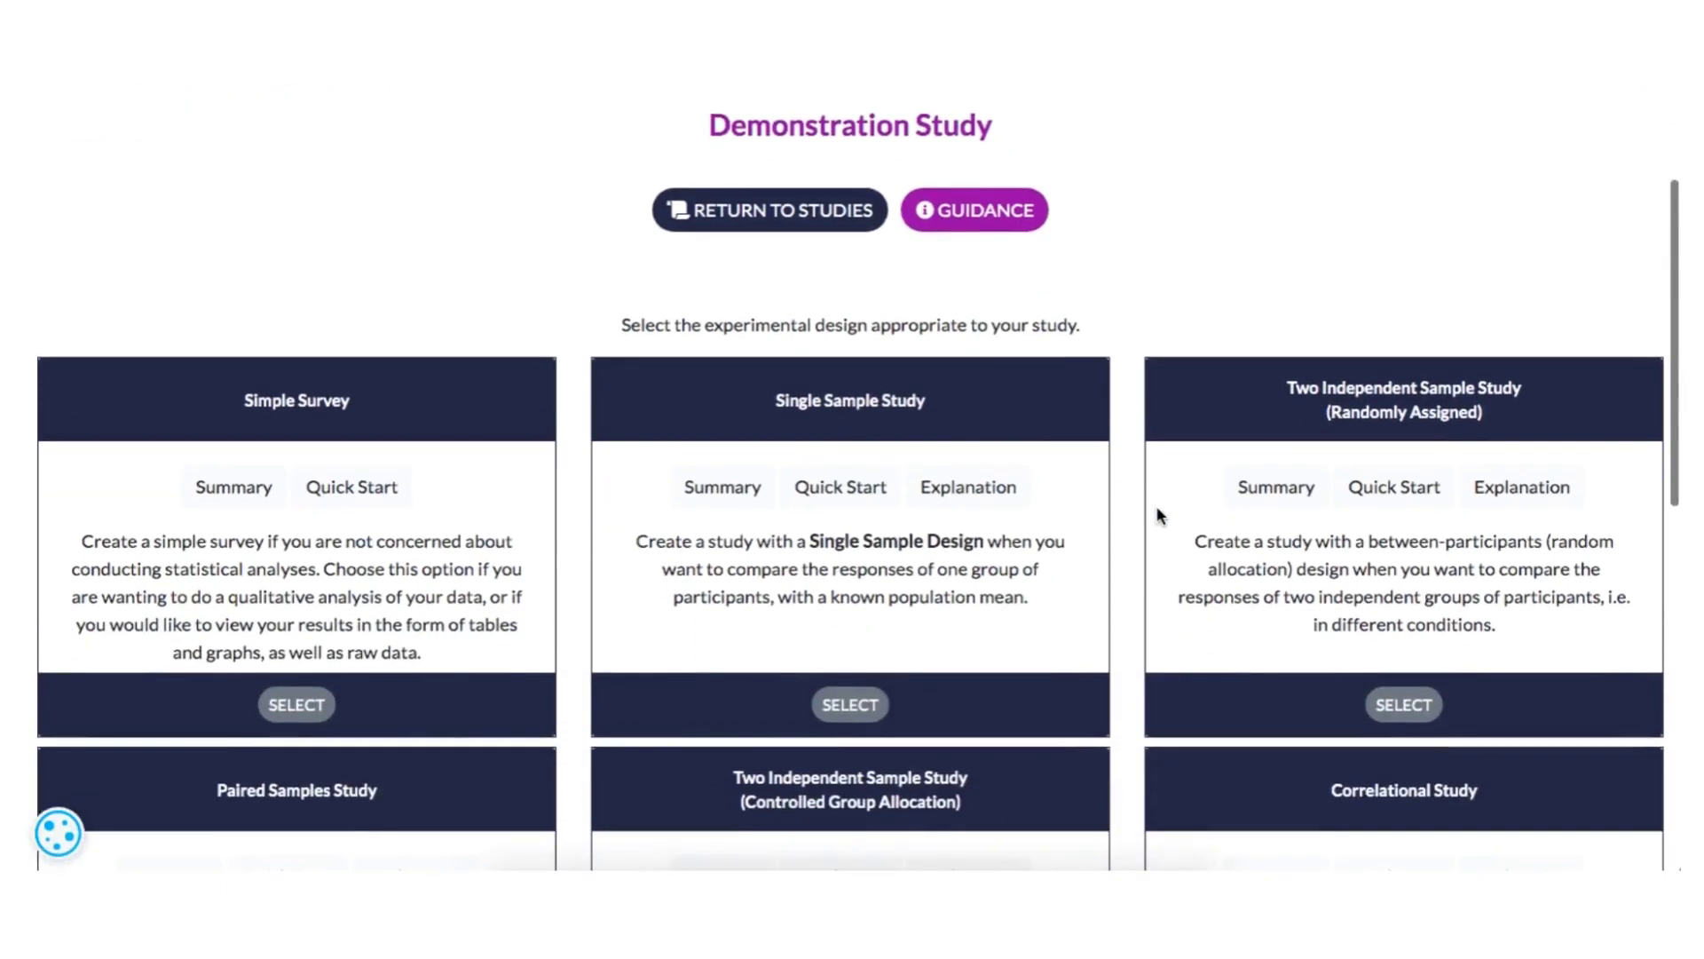
scroll(1156, 515, down, 2)
scroll(1158, 516, down, 2)
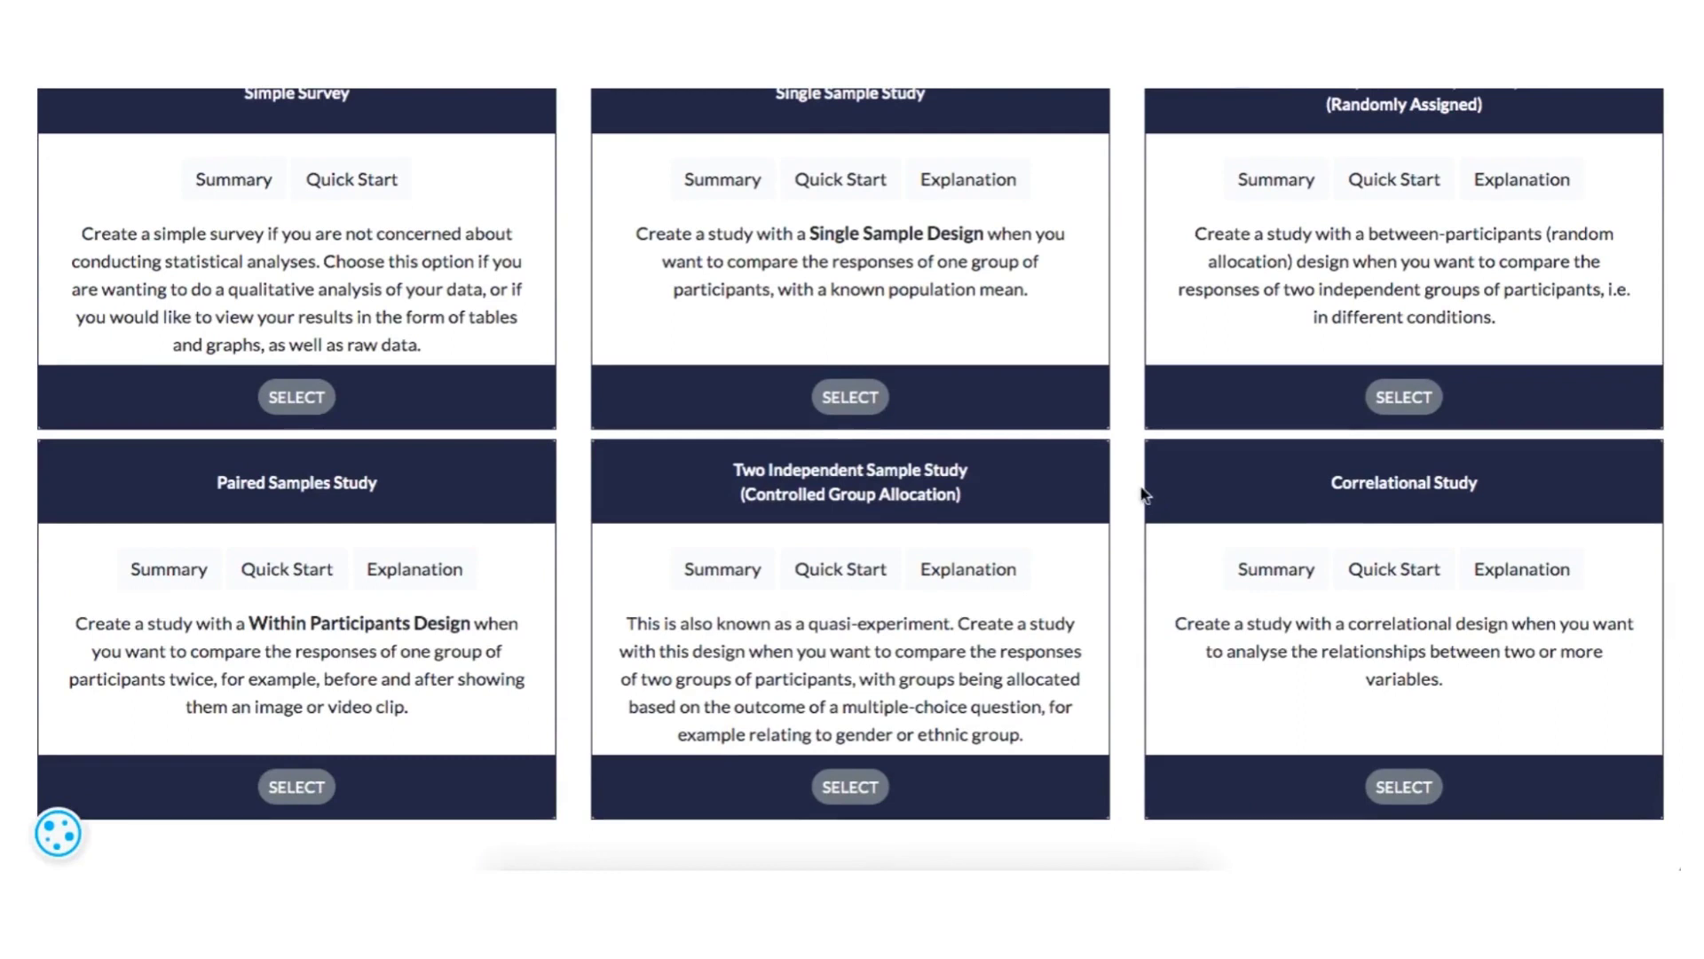
scroll(1145, 493, up, 1)
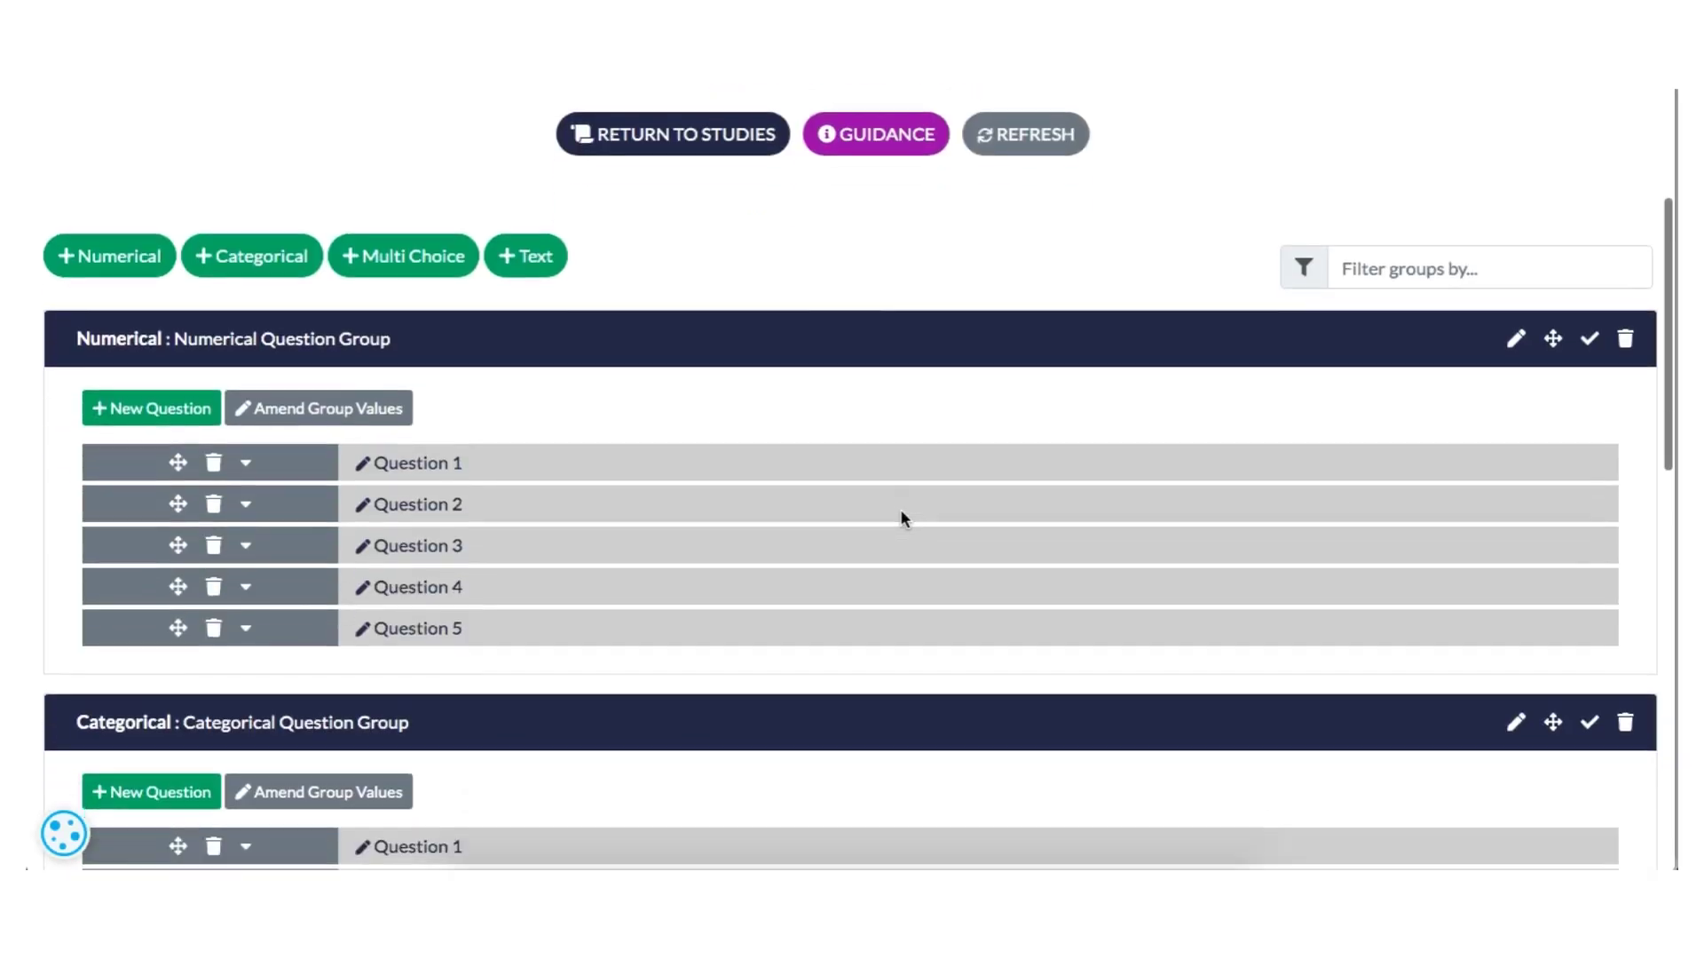
- Move Question 1 below Question 2 in the Categorical question group of the questionnaire
scroll(900, 509, down, 4)
scroll(900, 511, down, 5)
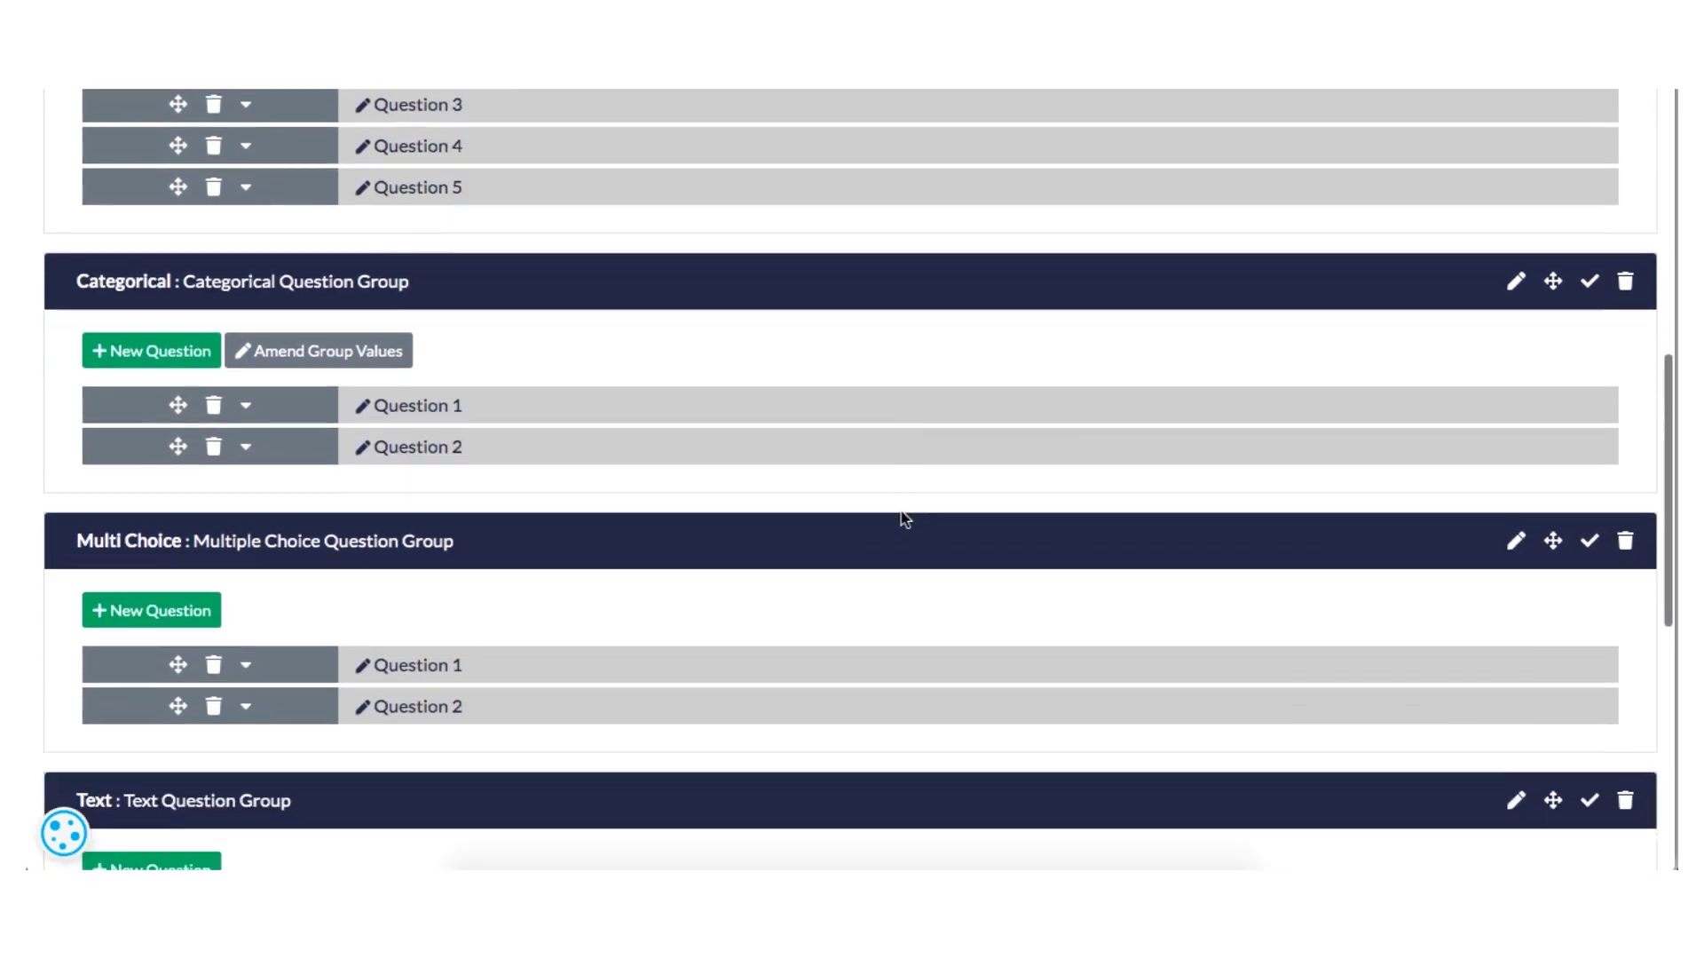
scroll(901, 518, up, 10)
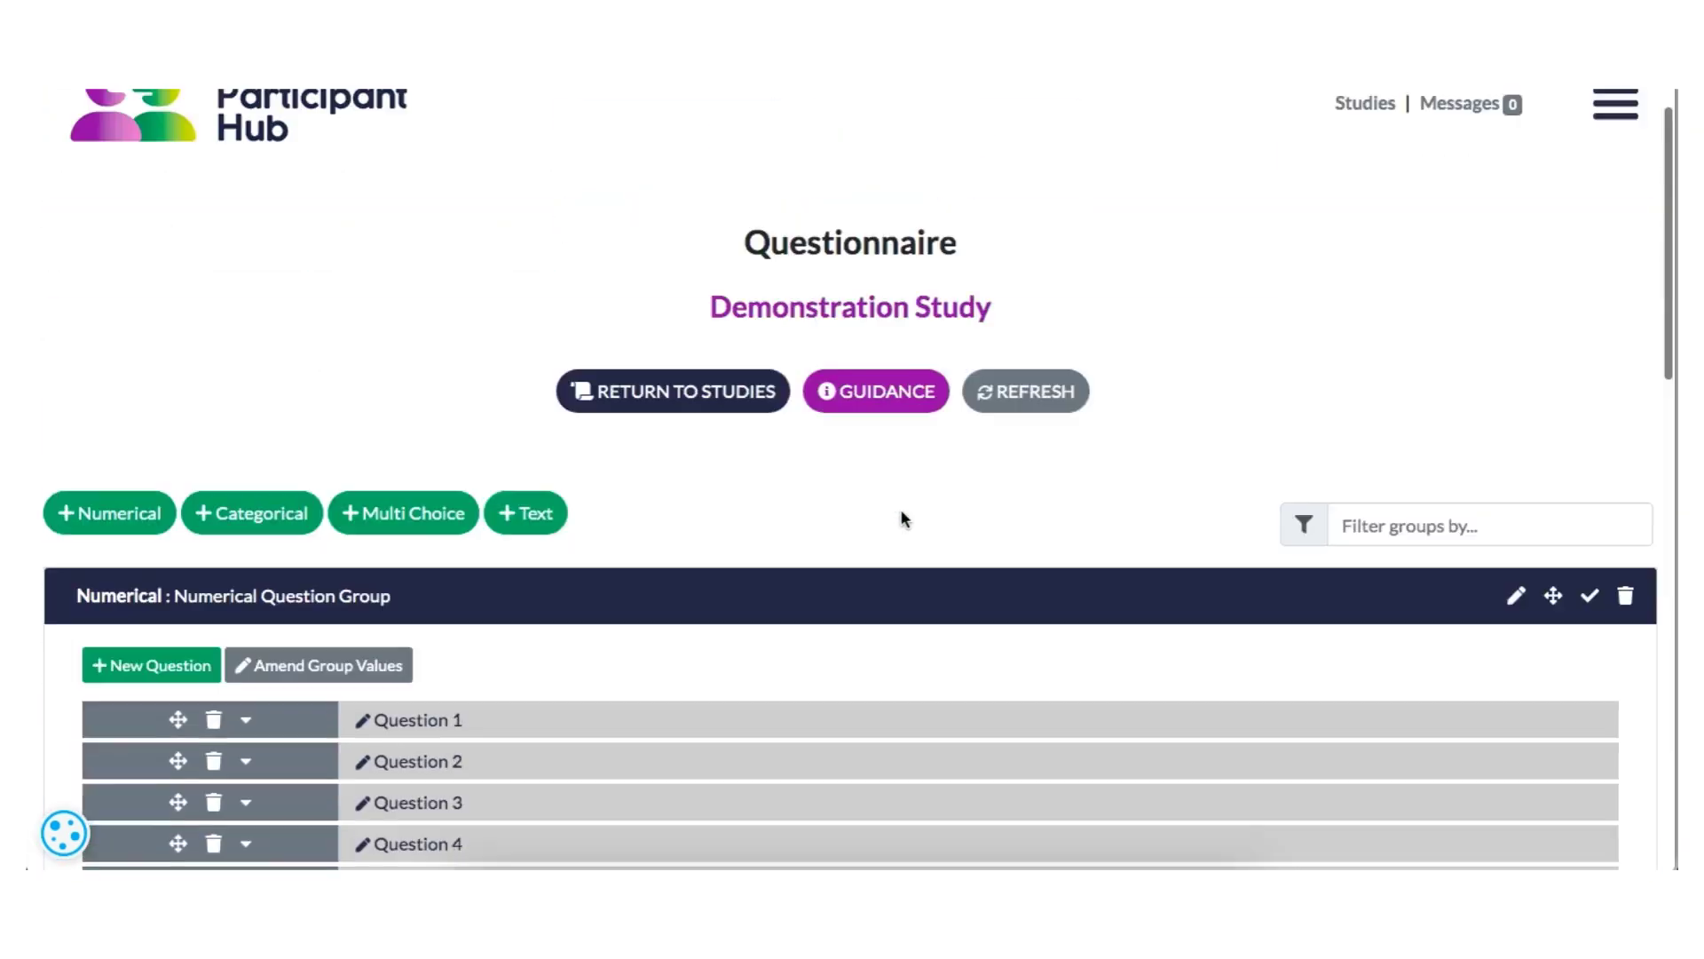
scroll(900, 515, down, 2)
scroll(253, 604, down, 7)
drag(180, 379, 181, 433)
- Reorder the question groups so that Multi Choice comes first, followed by Categorical and Numerical
scroll(396, 386, up, 4)
scroll(1584, 269, up, 2)
drag(1553, 320, 1579, 704)
scroll(1502, 388, down, 3)
scroll(1555, 498, up, 2)
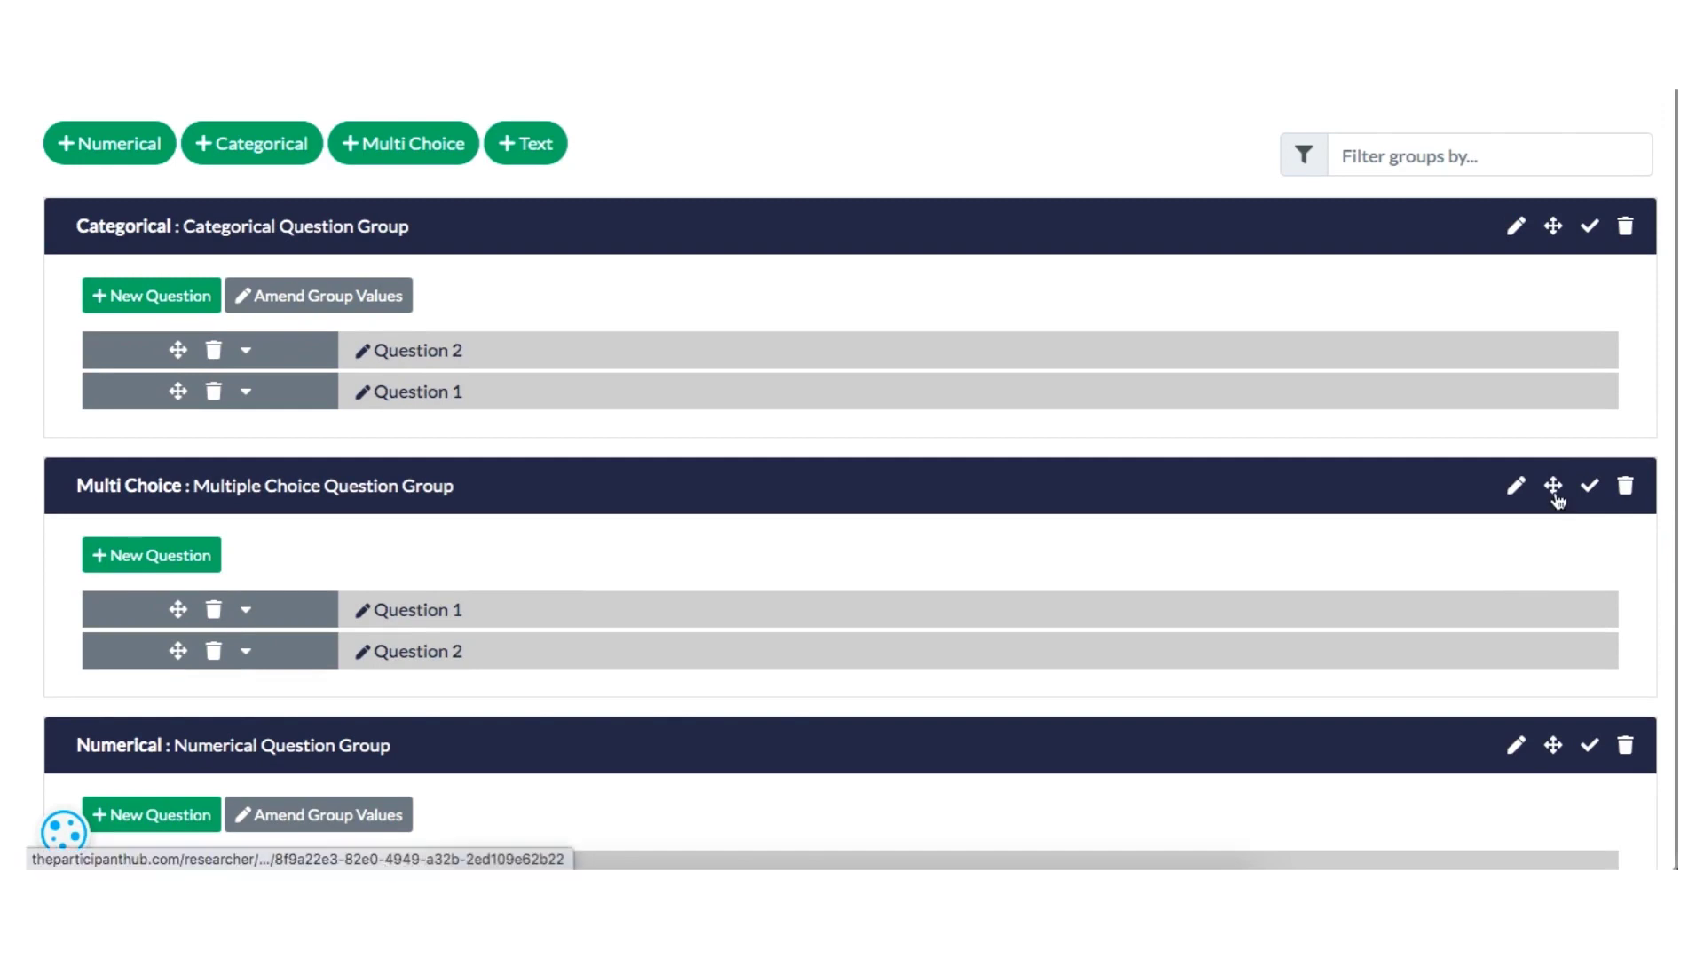
drag(1554, 487, 1554, 236)
- Examine the settings of individual questions by expanding their details in the question groups
click(247, 612)
click(249, 614)
click(247, 654)
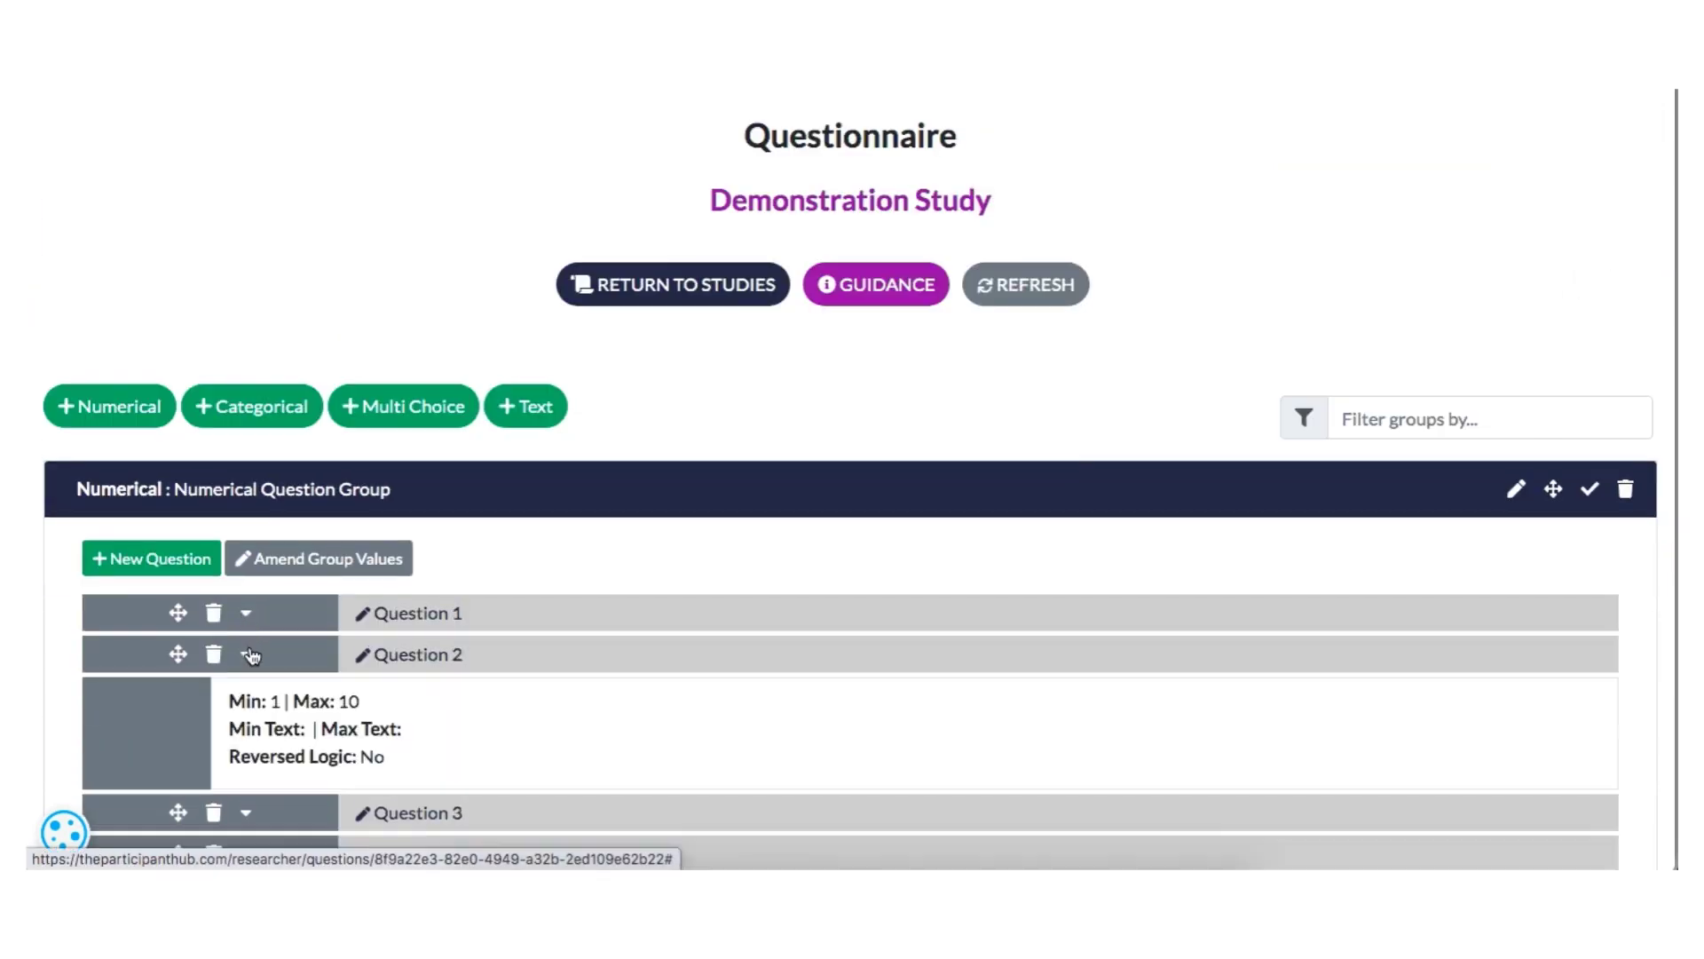
click(248, 654)
scroll(248, 654, down, 5)
click(249, 497)
click(248, 497)
scroll(300, 604, down, 2)
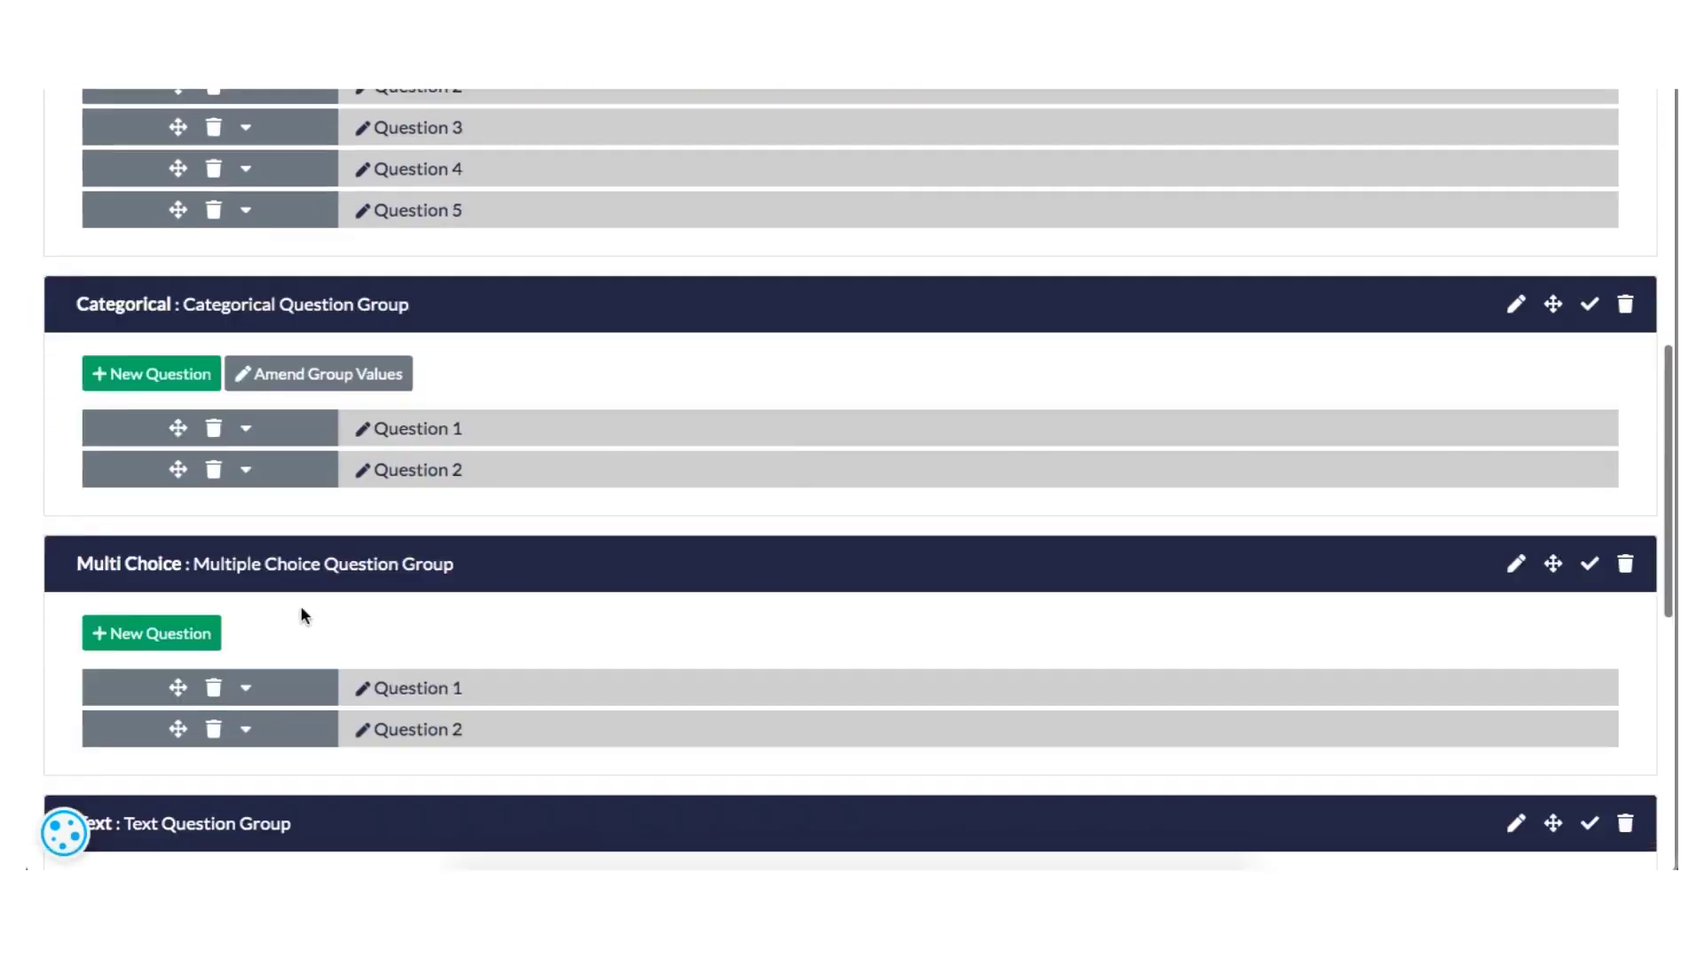
click(247, 578)
scroll(247, 582, down, 1)
click(247, 542)
scroll(273, 586, down, 2)
click(246, 612)
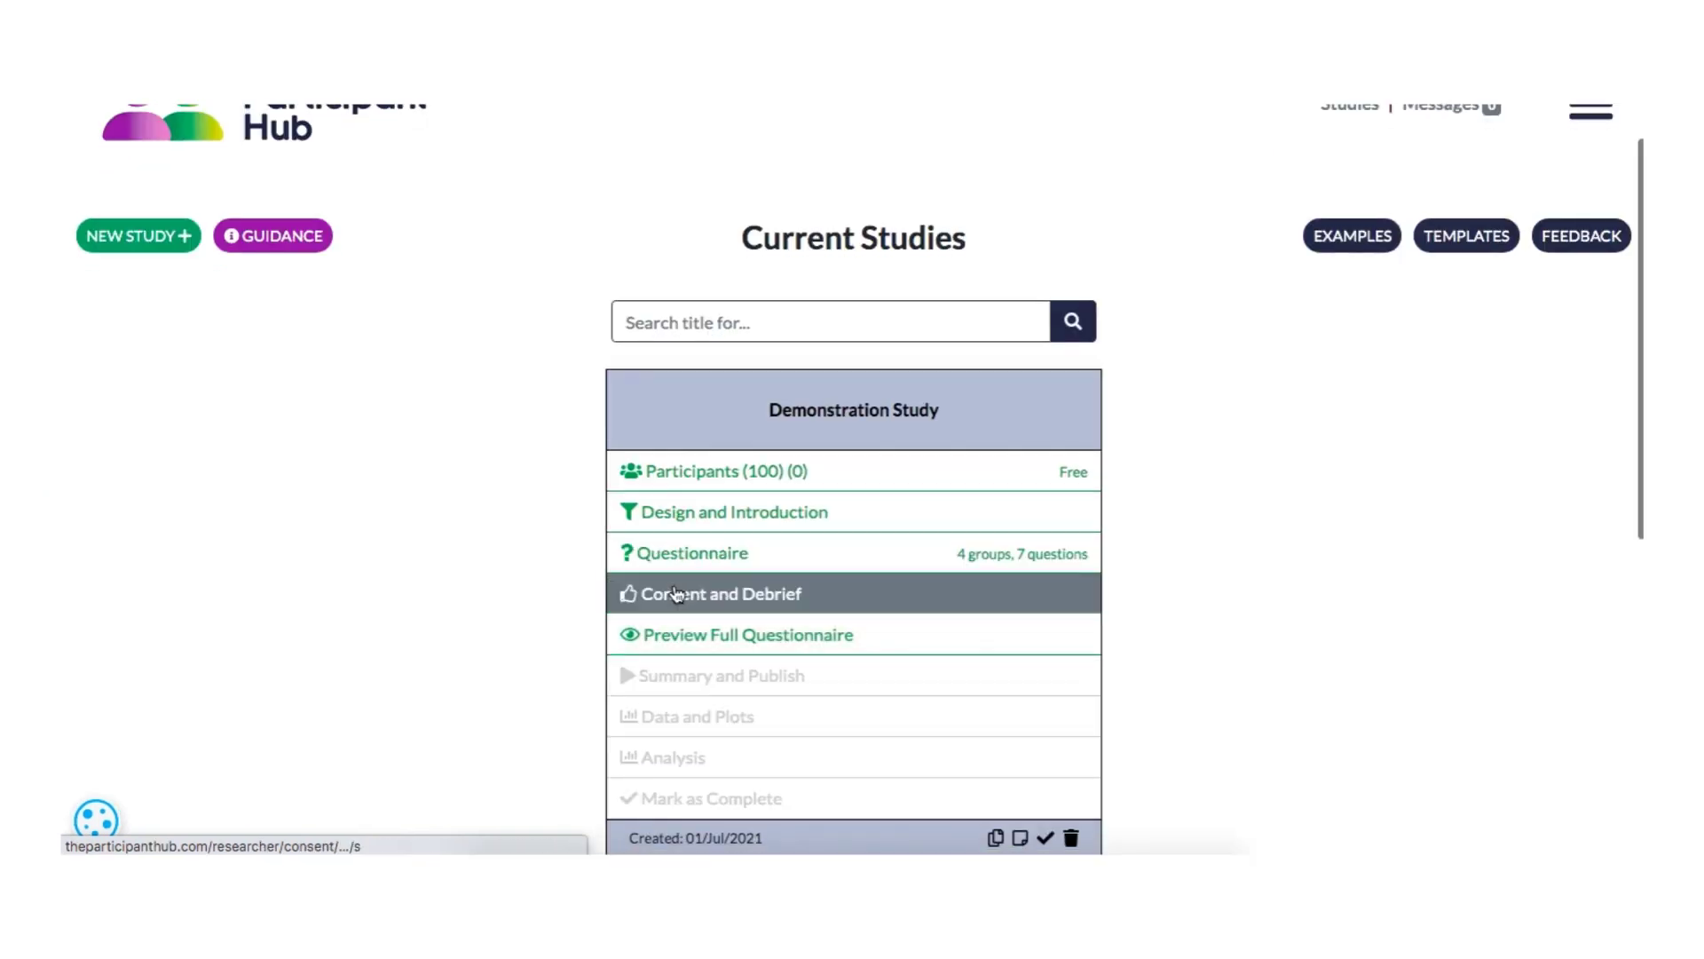
- Open the Consent and Debrief section of Demonstration Study
click(677, 593)
scroll(677, 596, down, 4)
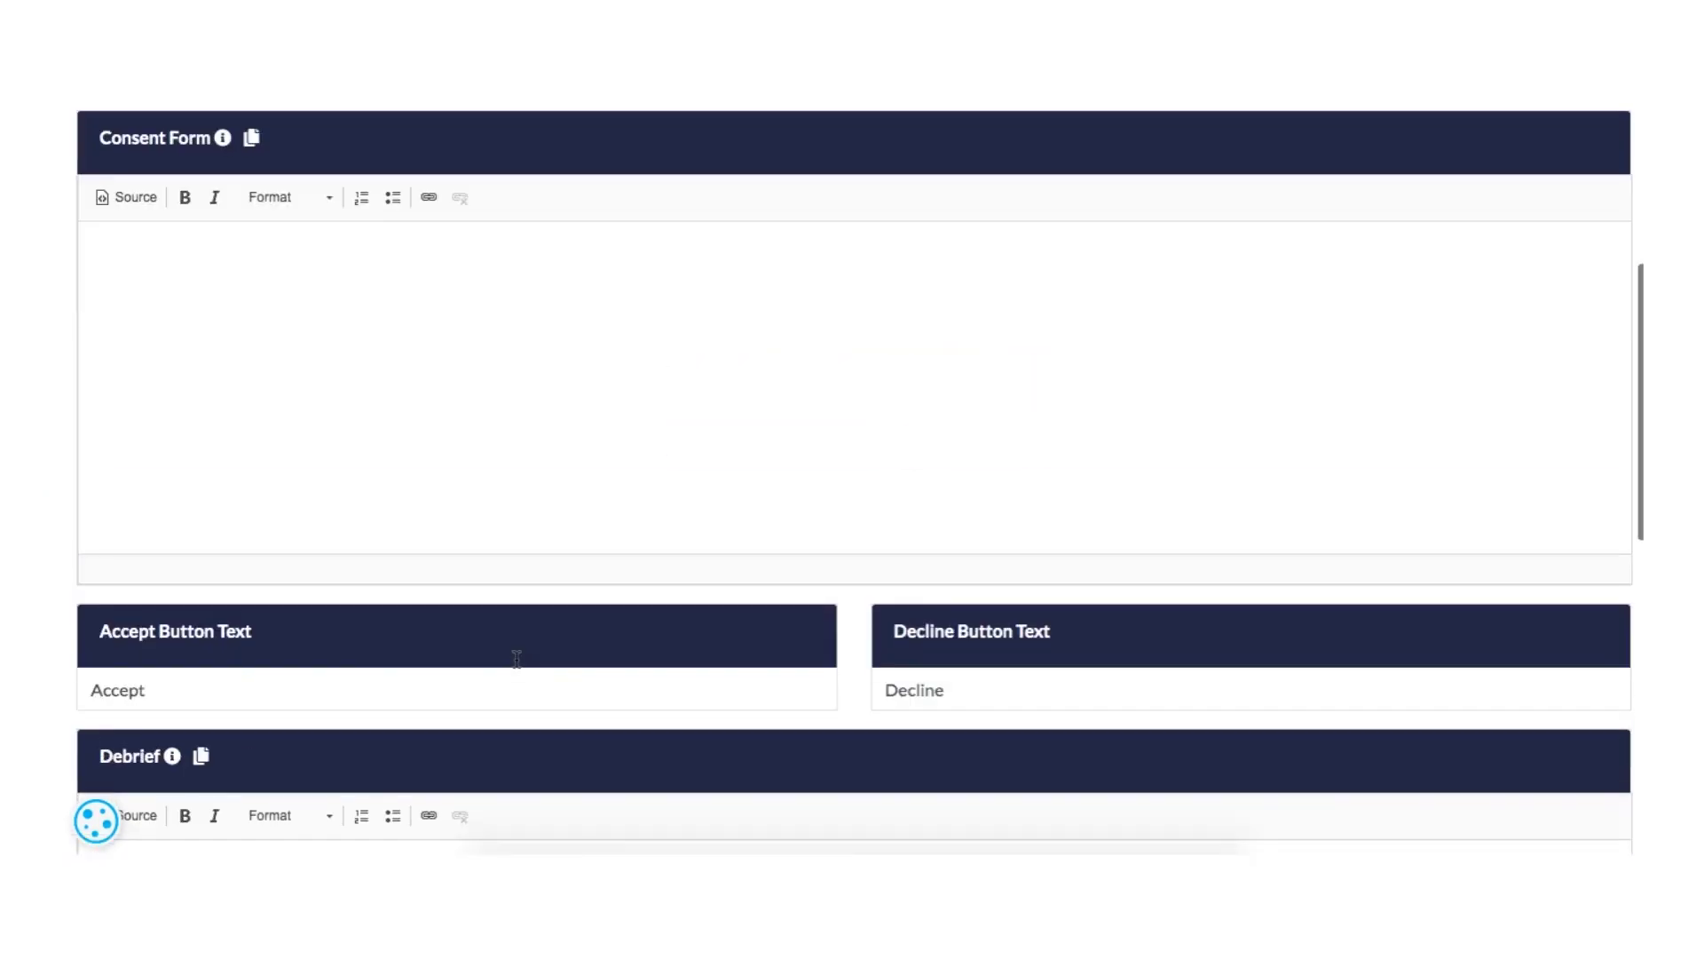
- Write a consent form note on informing participants about the study type and what taking part requires, so they can make an informed choice
text(Your consent form sh)
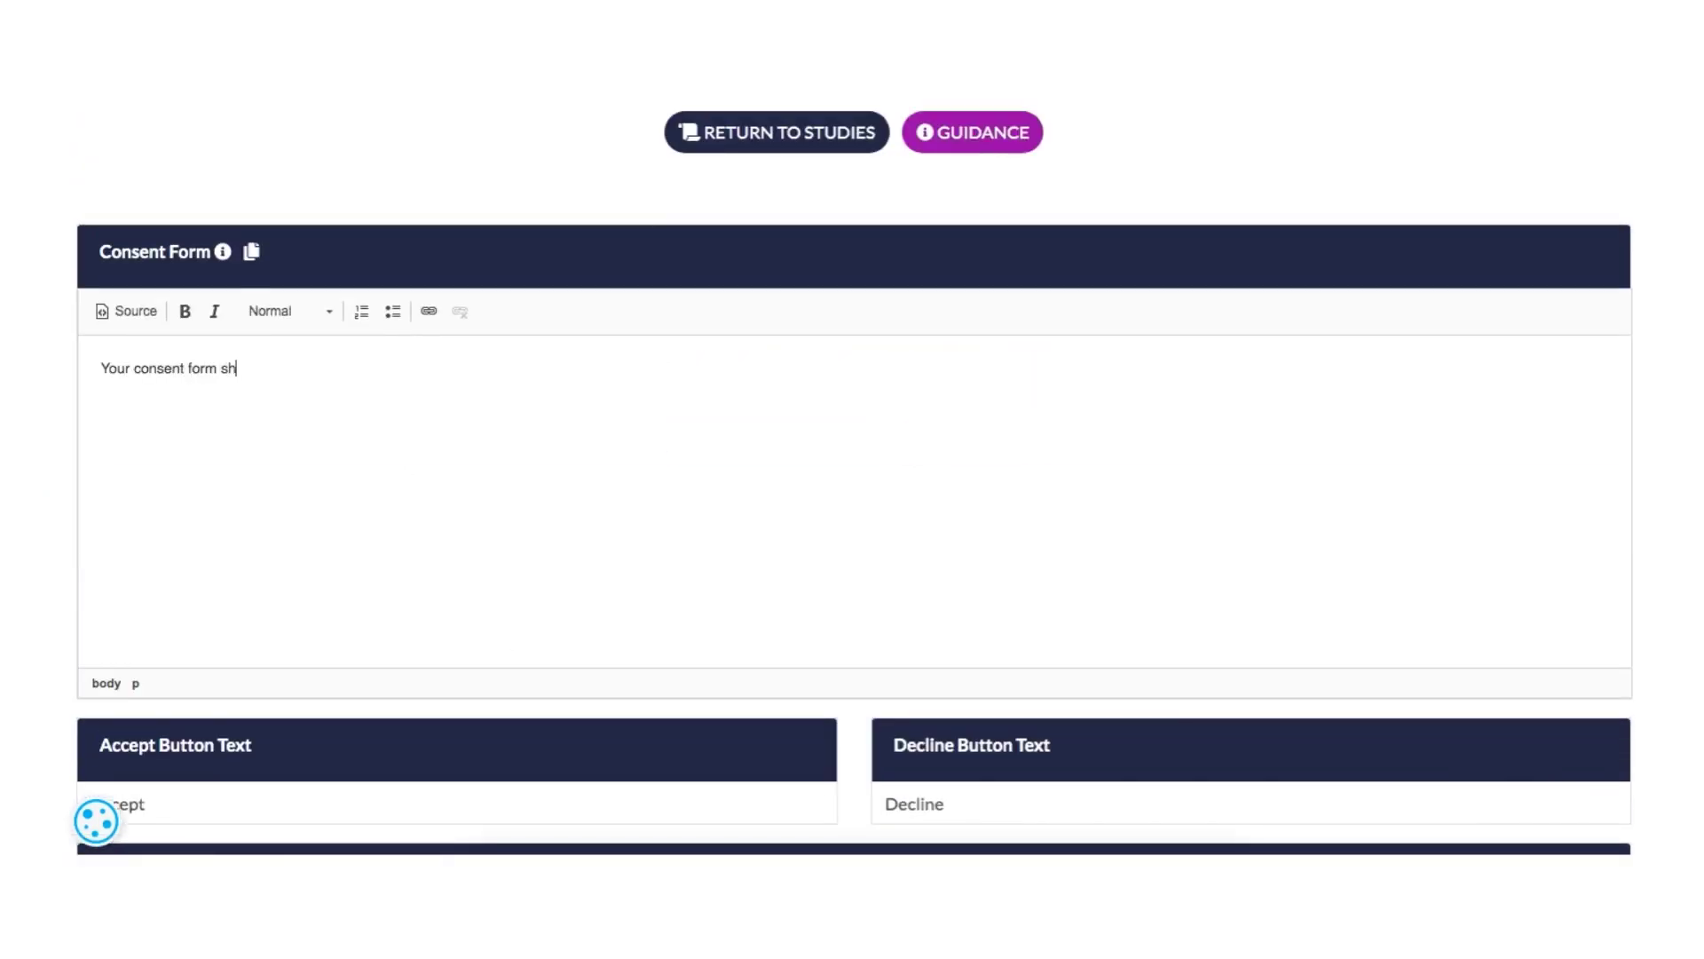
text(ould give participants information about t)
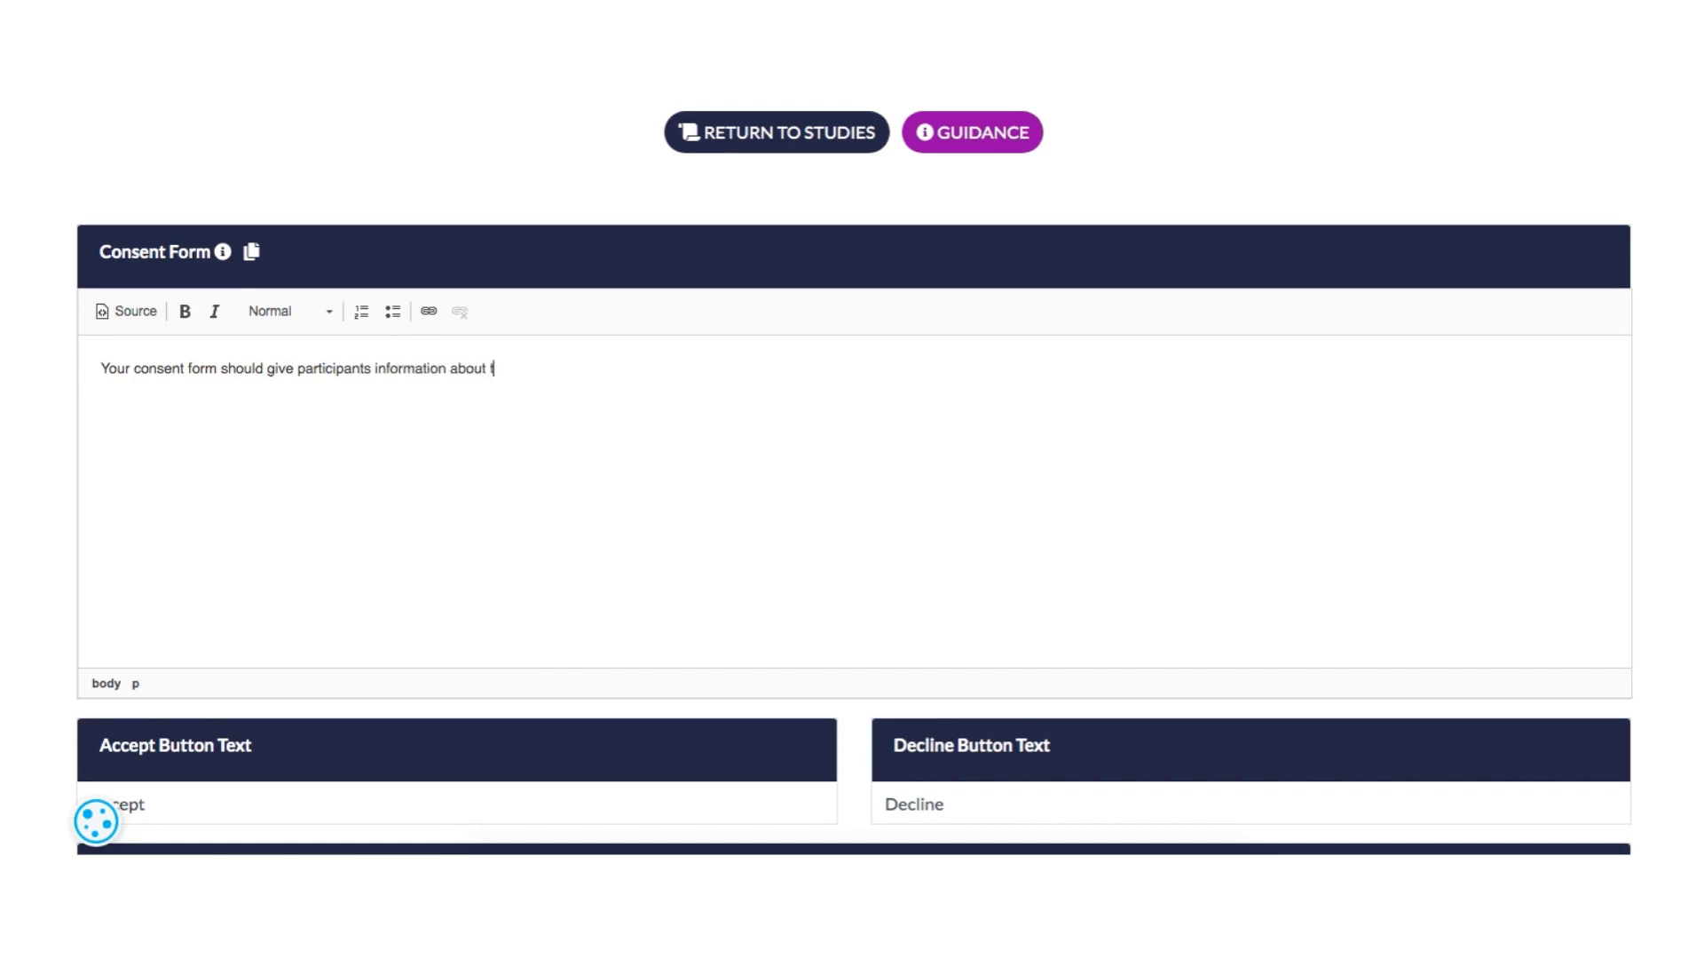
text(he type of study you are doing, and what they will be required to do )
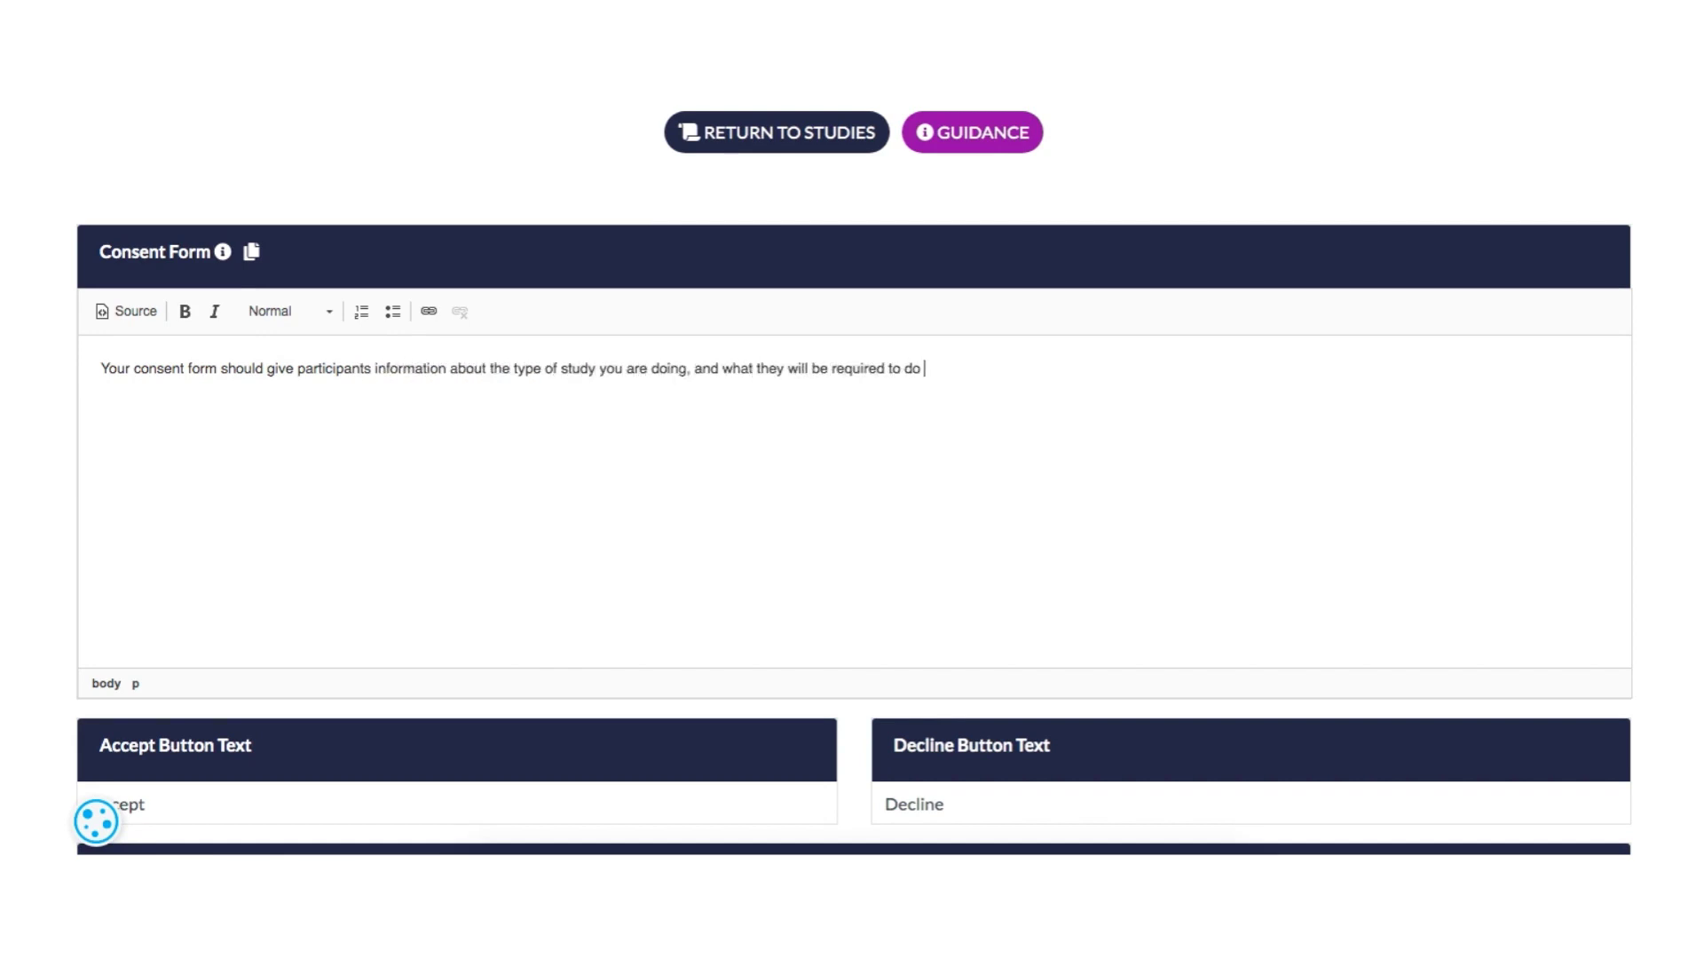
text(to take part. This will help participants make an informed choie about whether to join or not.)
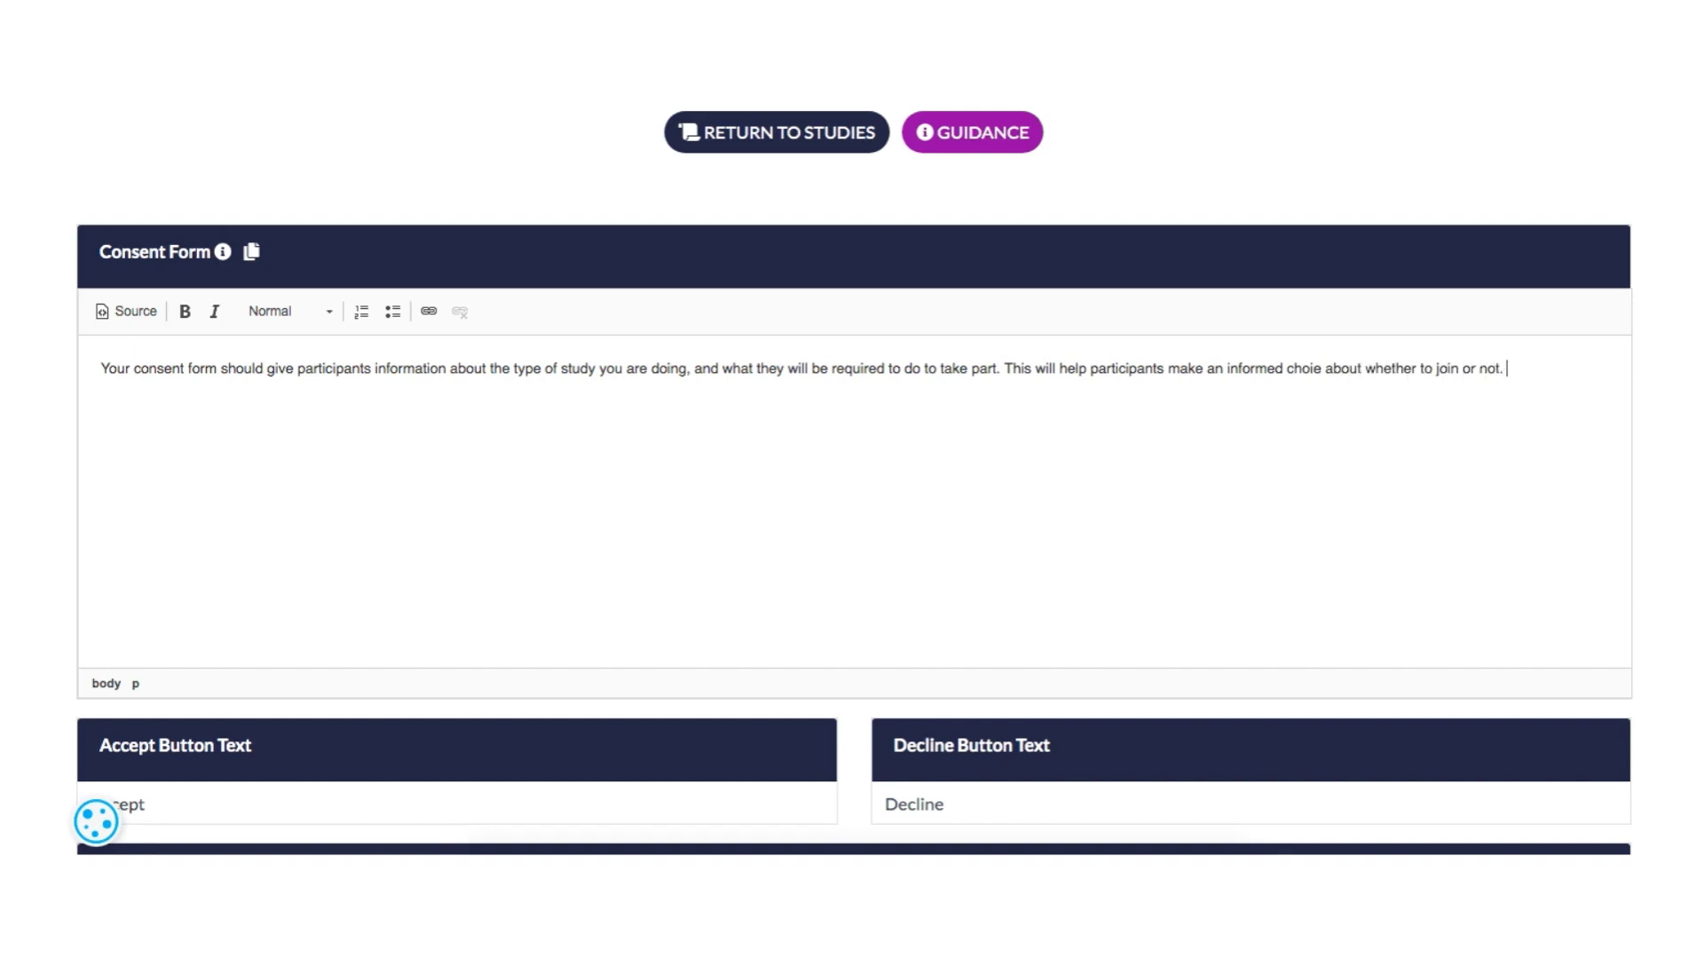
- Replace the consent form text with the copied consent template and change its title line to "Demonstration Study"
click(251, 251)
drag(593, 236, 929, 747)
key(ctrl+c)
scroll(939, 439, up, 3)
click(1248, 381)
drag(1509, 369, 78, 365)
key(ctrl+v)
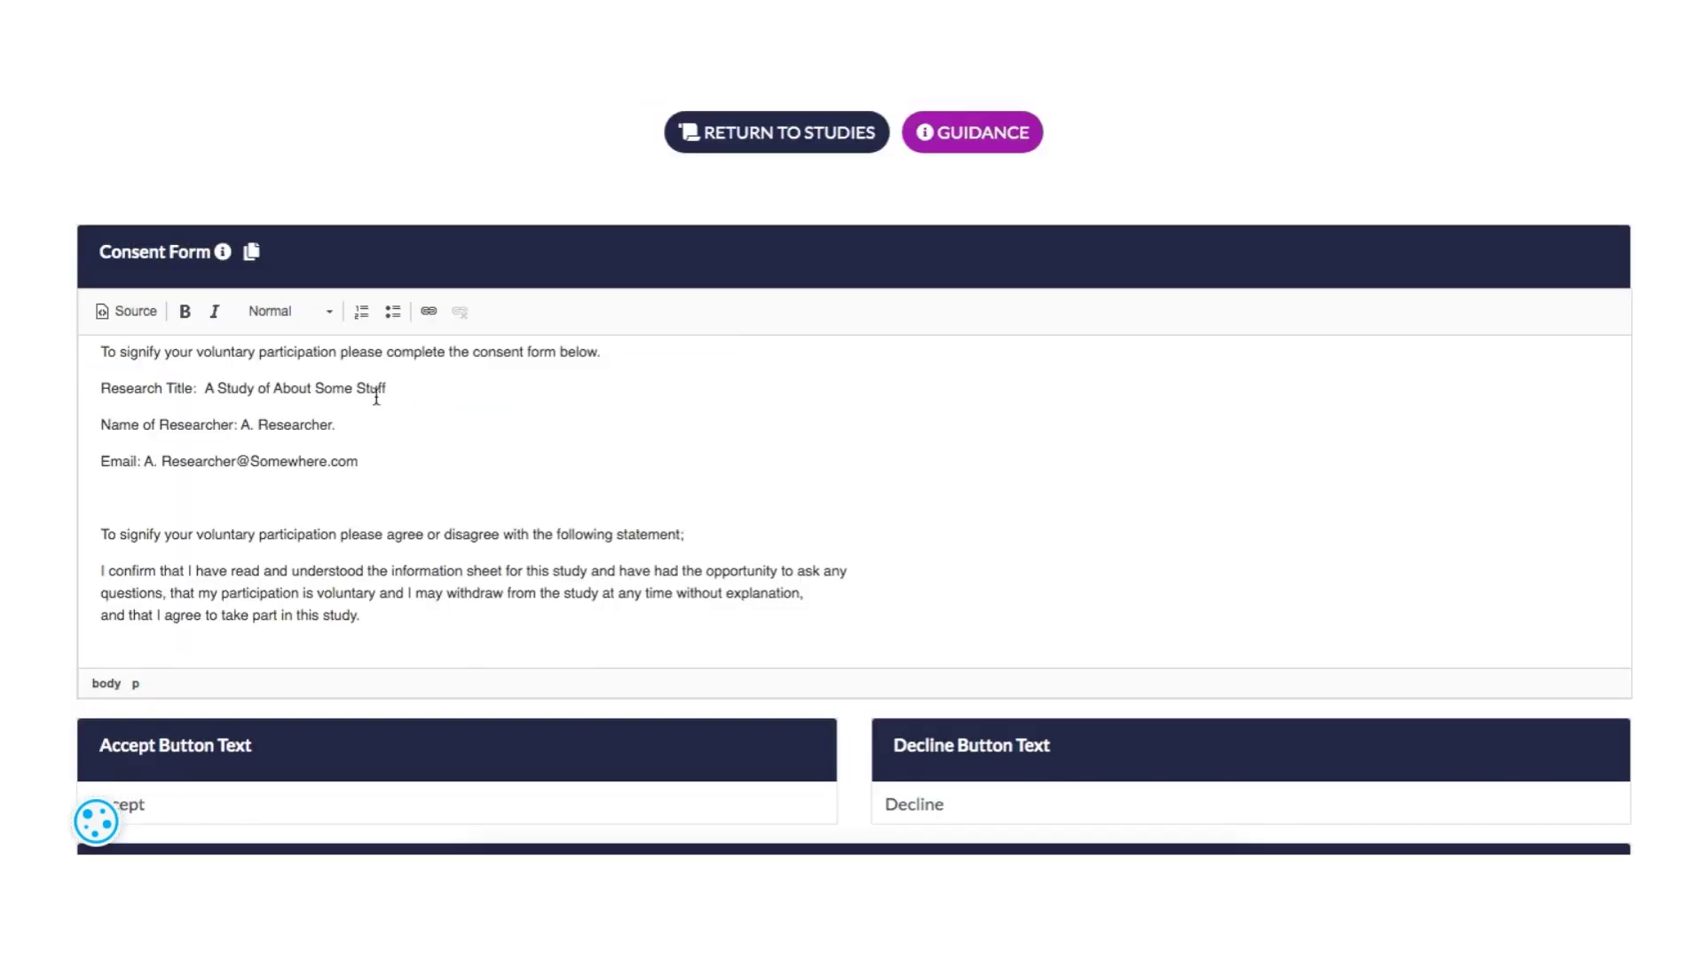
drag(316, 400, 65, 410)
text(Demonstration Study)
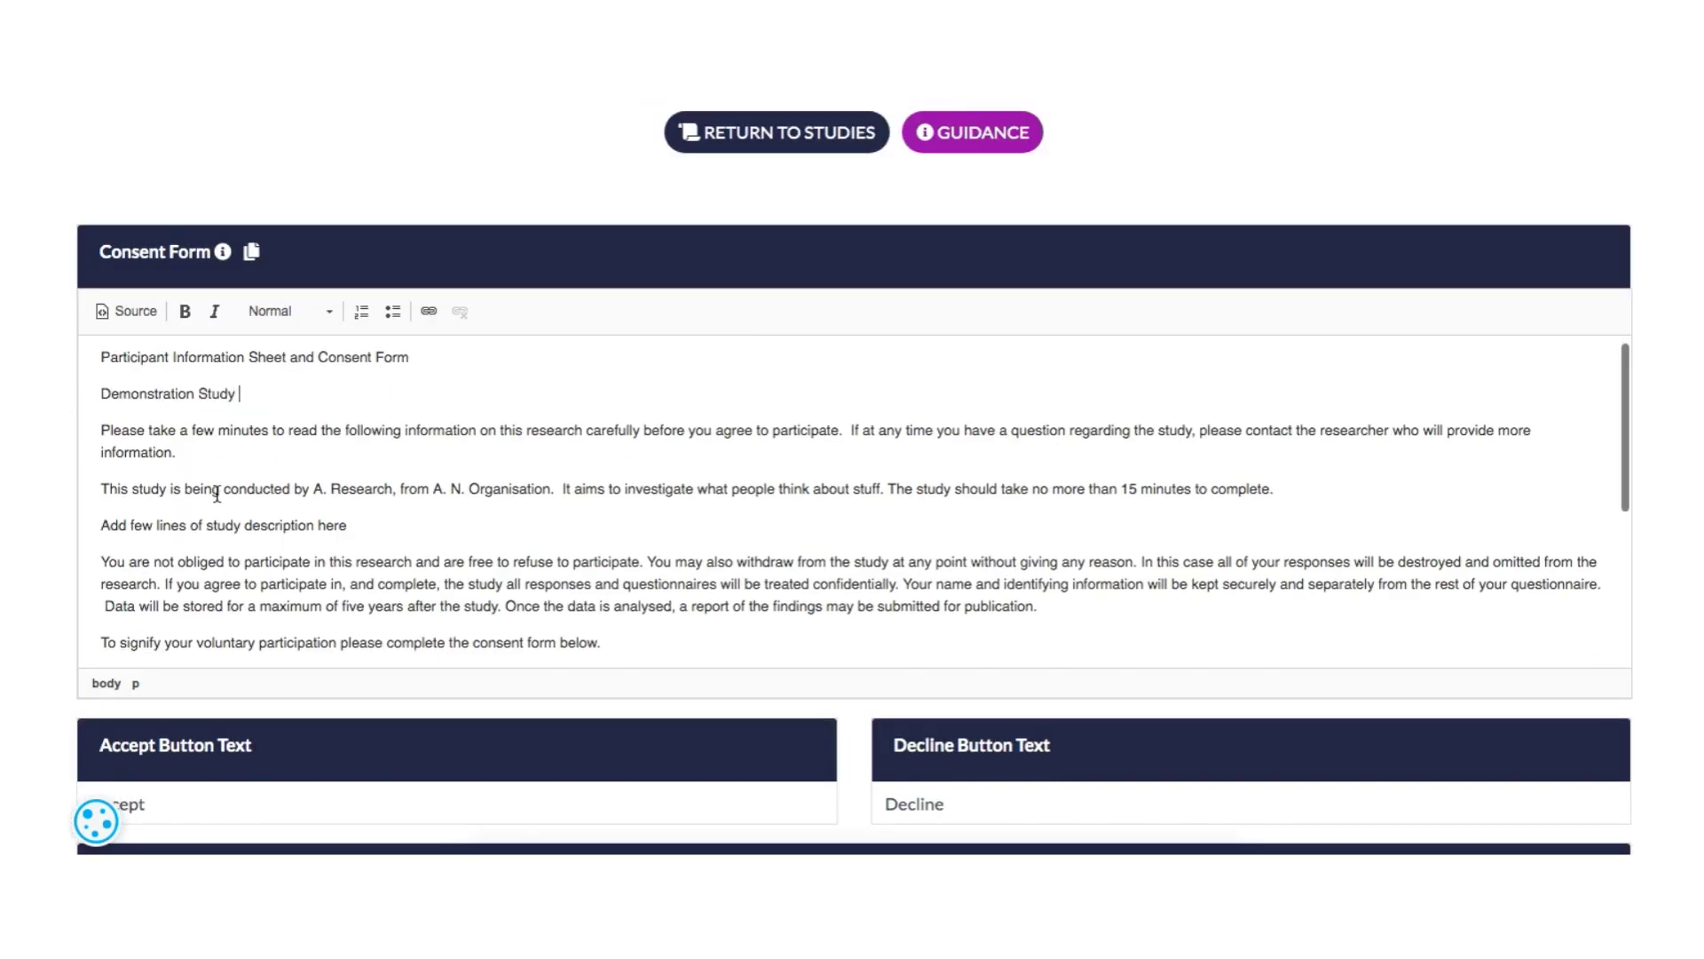
- Set the accept button text to "Yes" and the decline button text to "No"
scroll(594, 568, down, 5)
scroll(594, 568, down, 5)
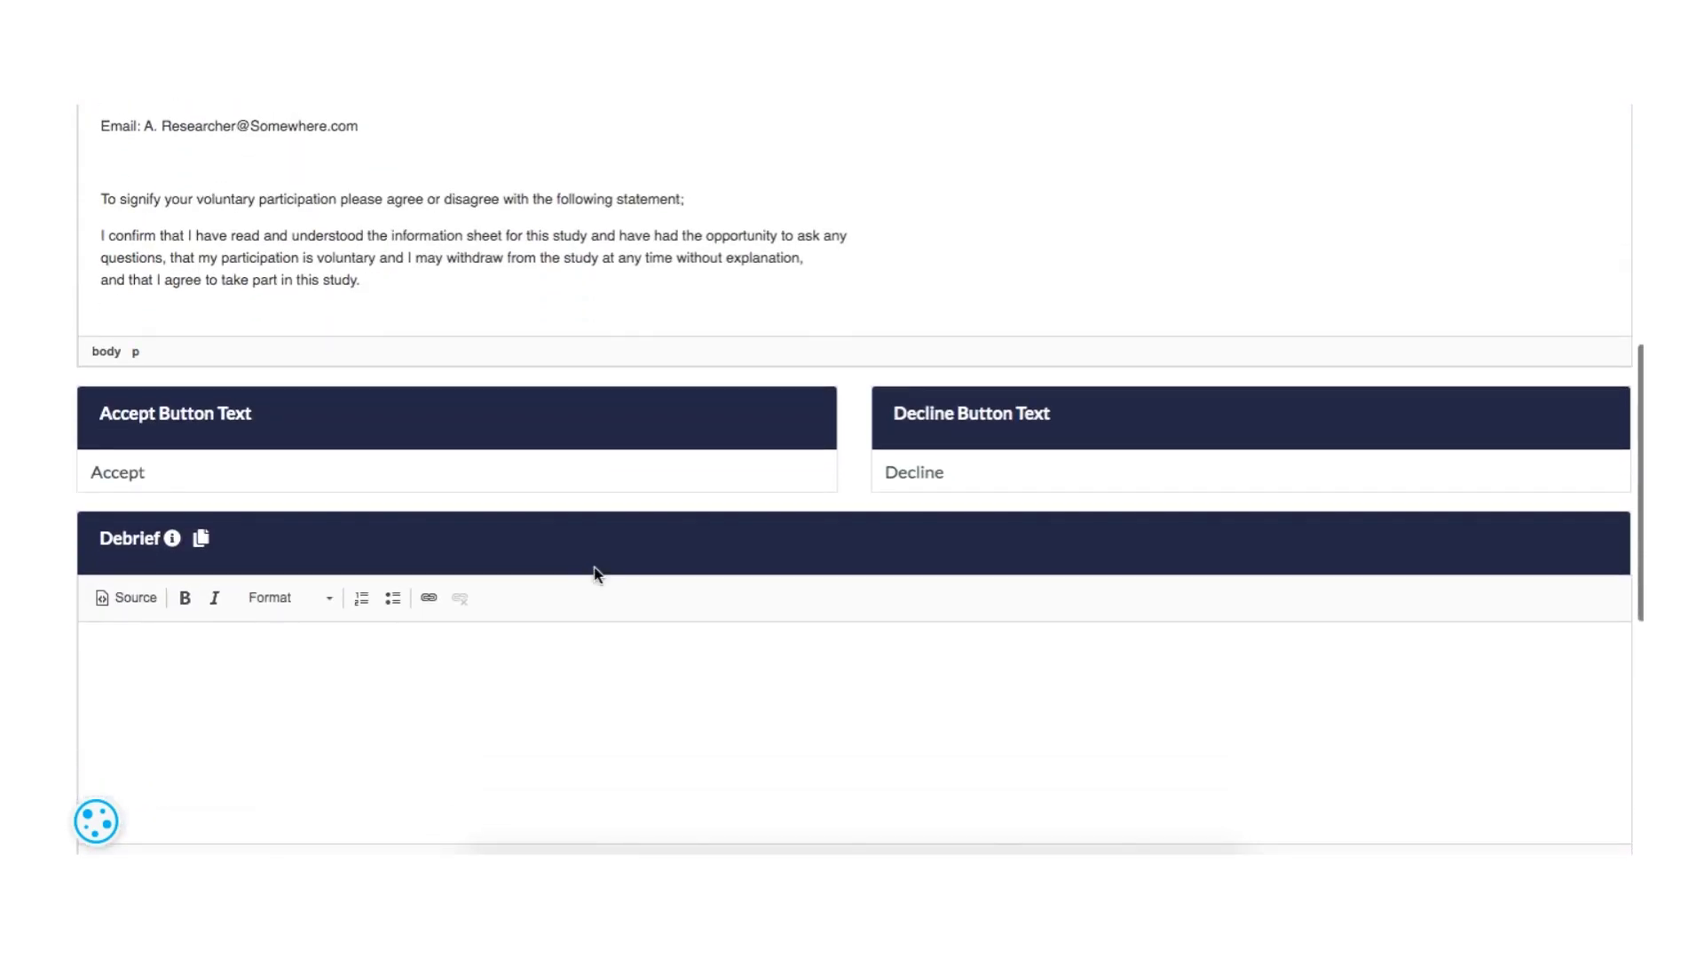
click(334, 483)
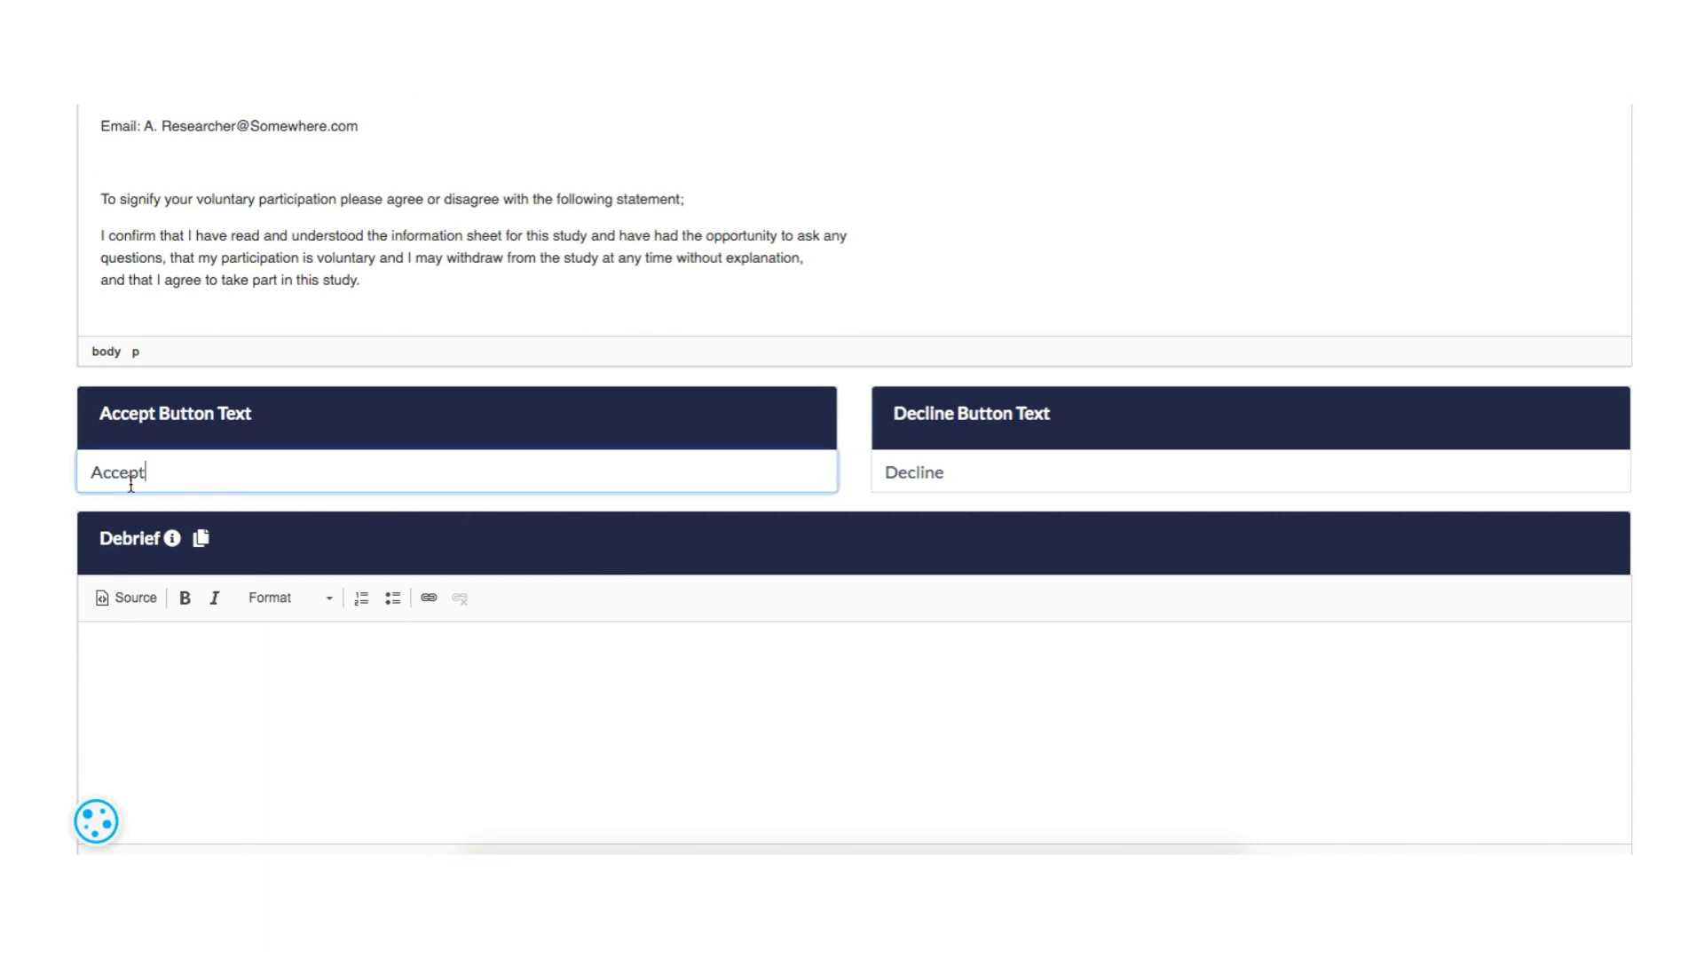
double_click(79, 481)
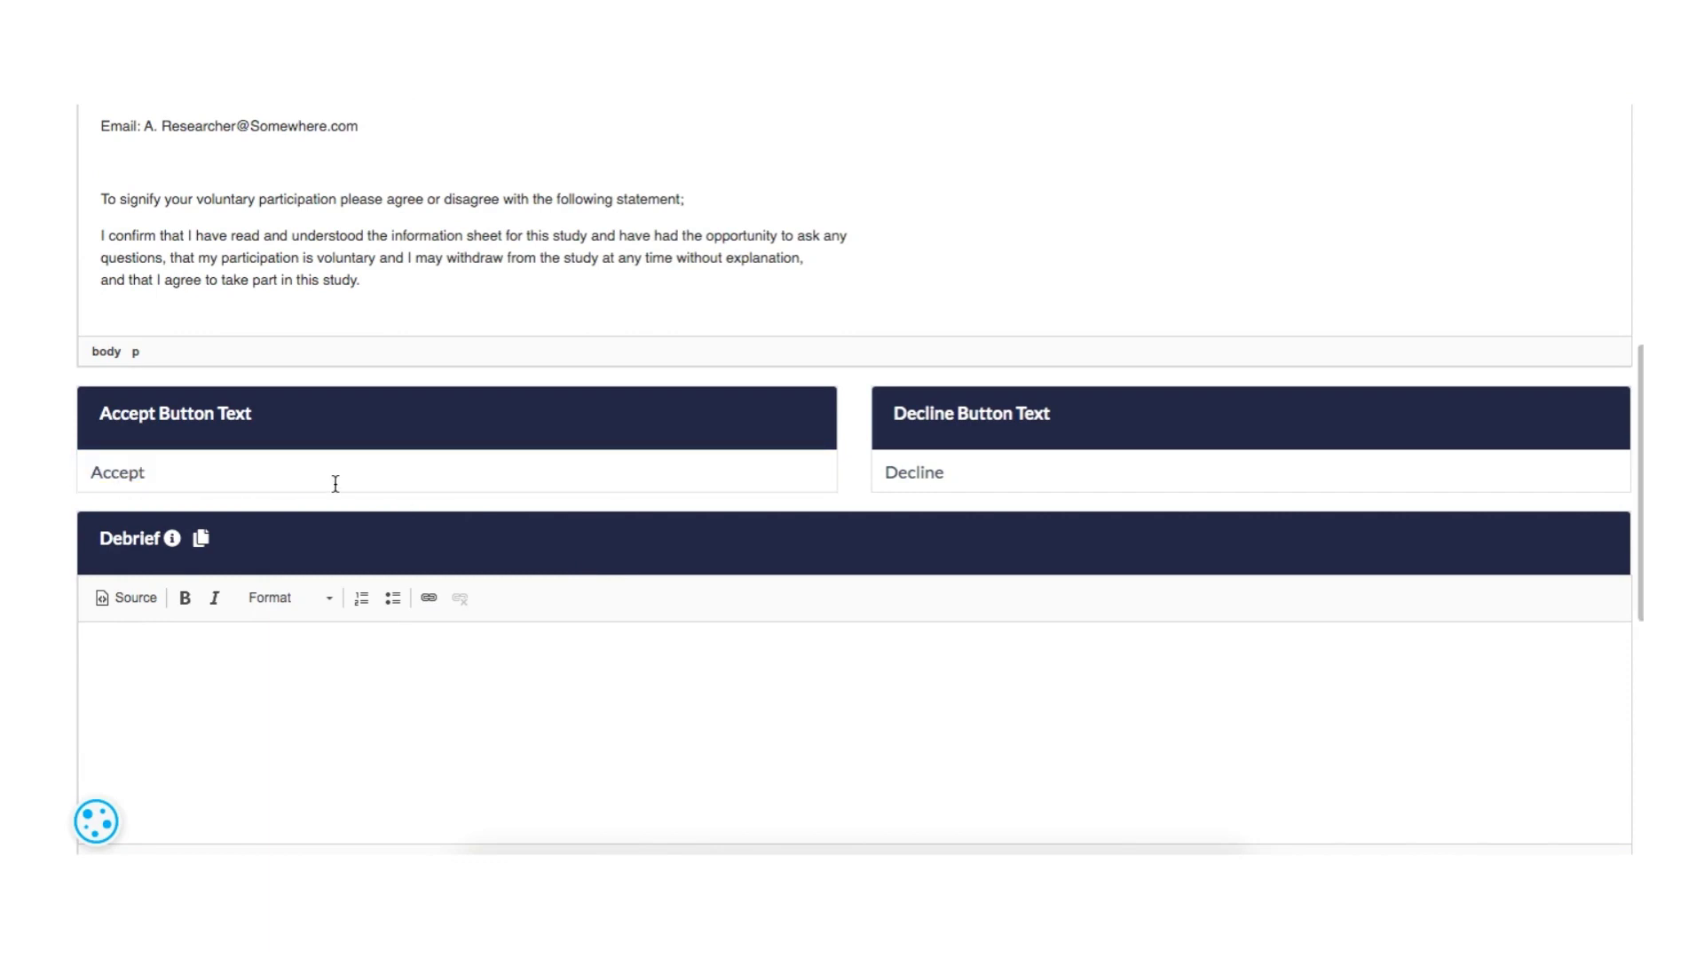
click(334, 483)
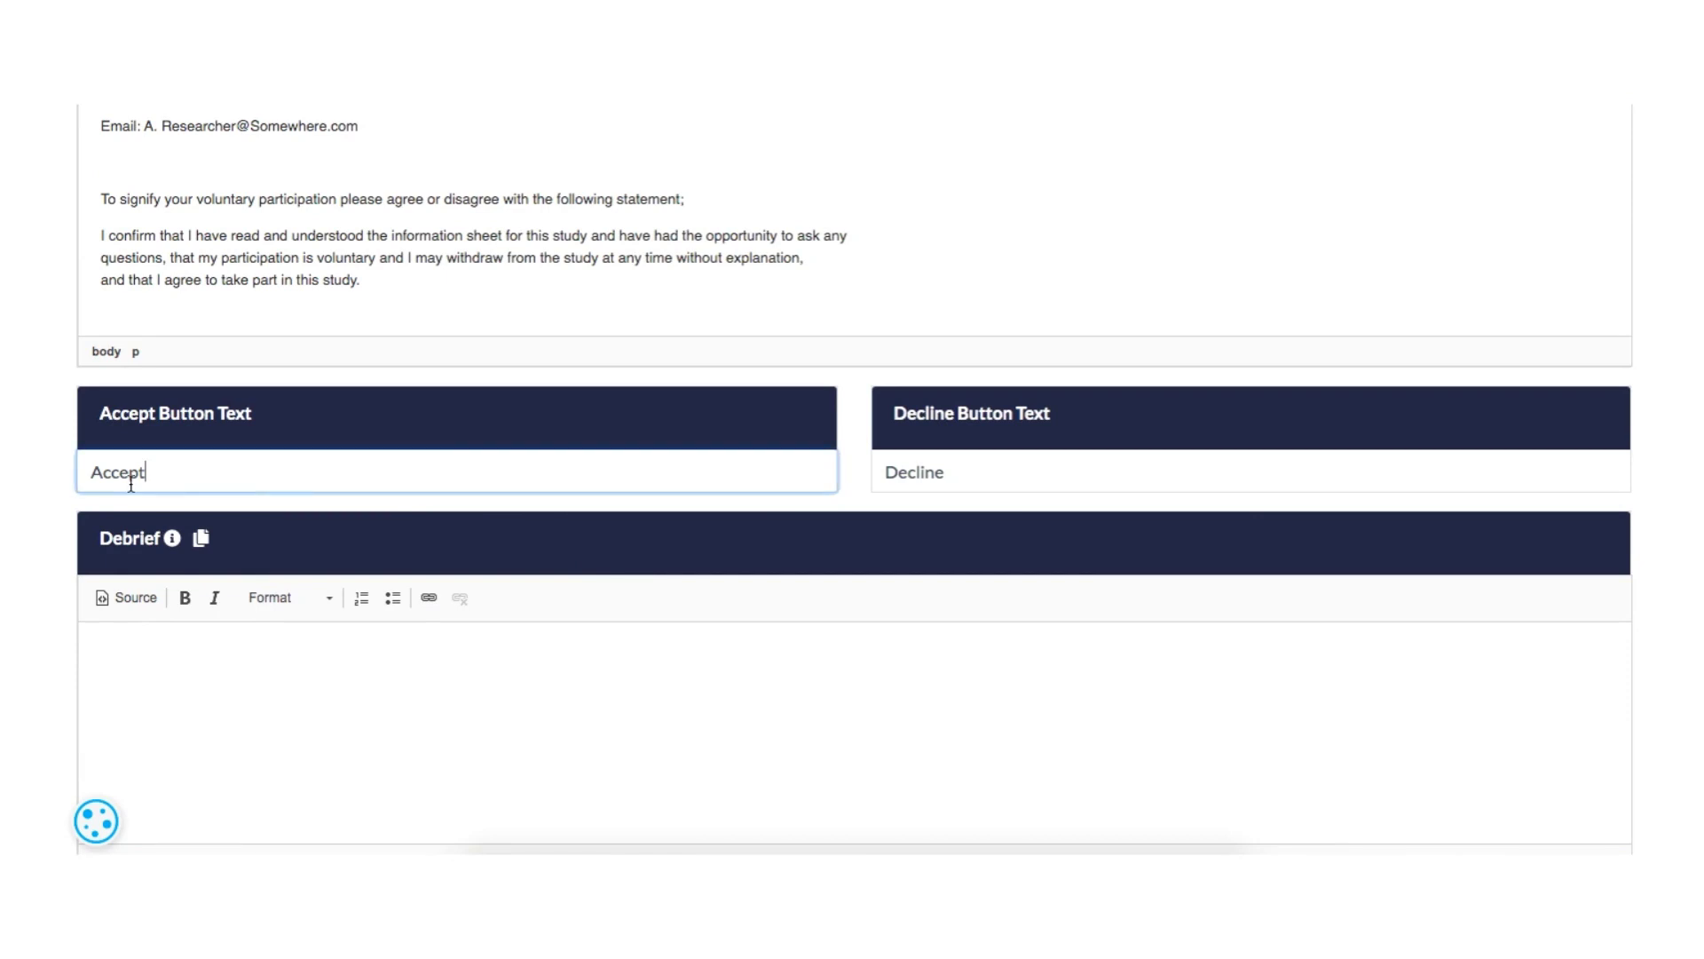
double_click(78, 479)
text(Yes)
key(Tab)
text(No)
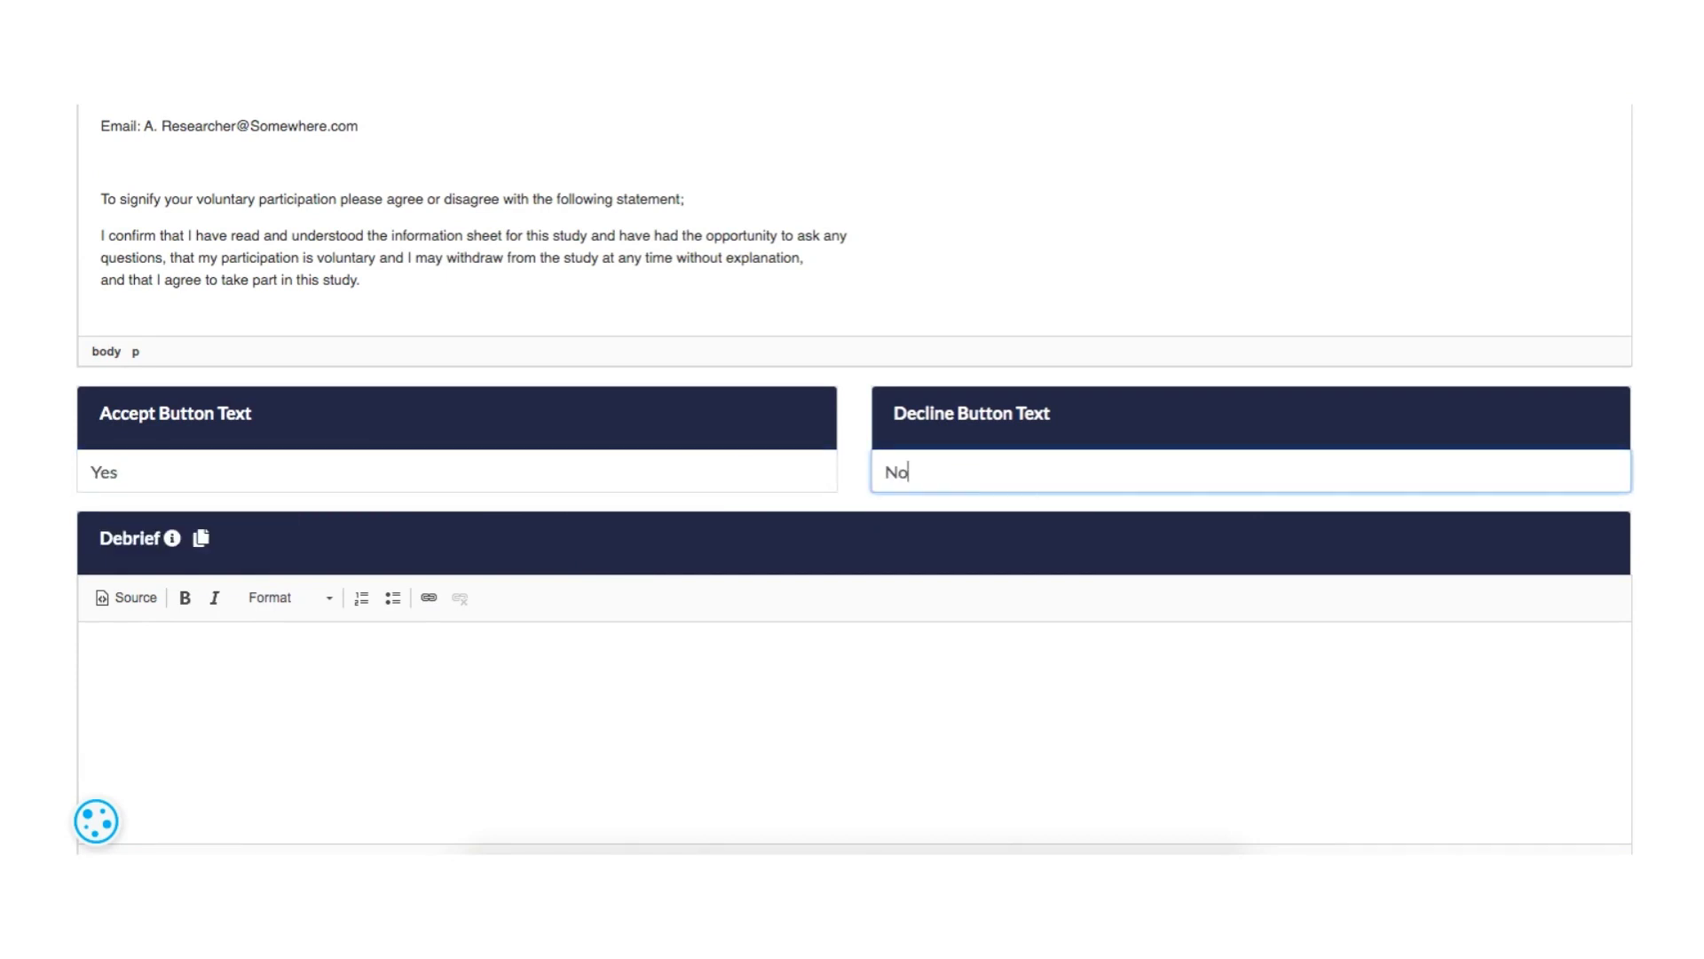
- Enter the debrief text "Thank your participants for taking part, and give them more inforamtion if you think it's appropriate."
click(729, 653)
scroll(729, 653, down, 3)
text(T)
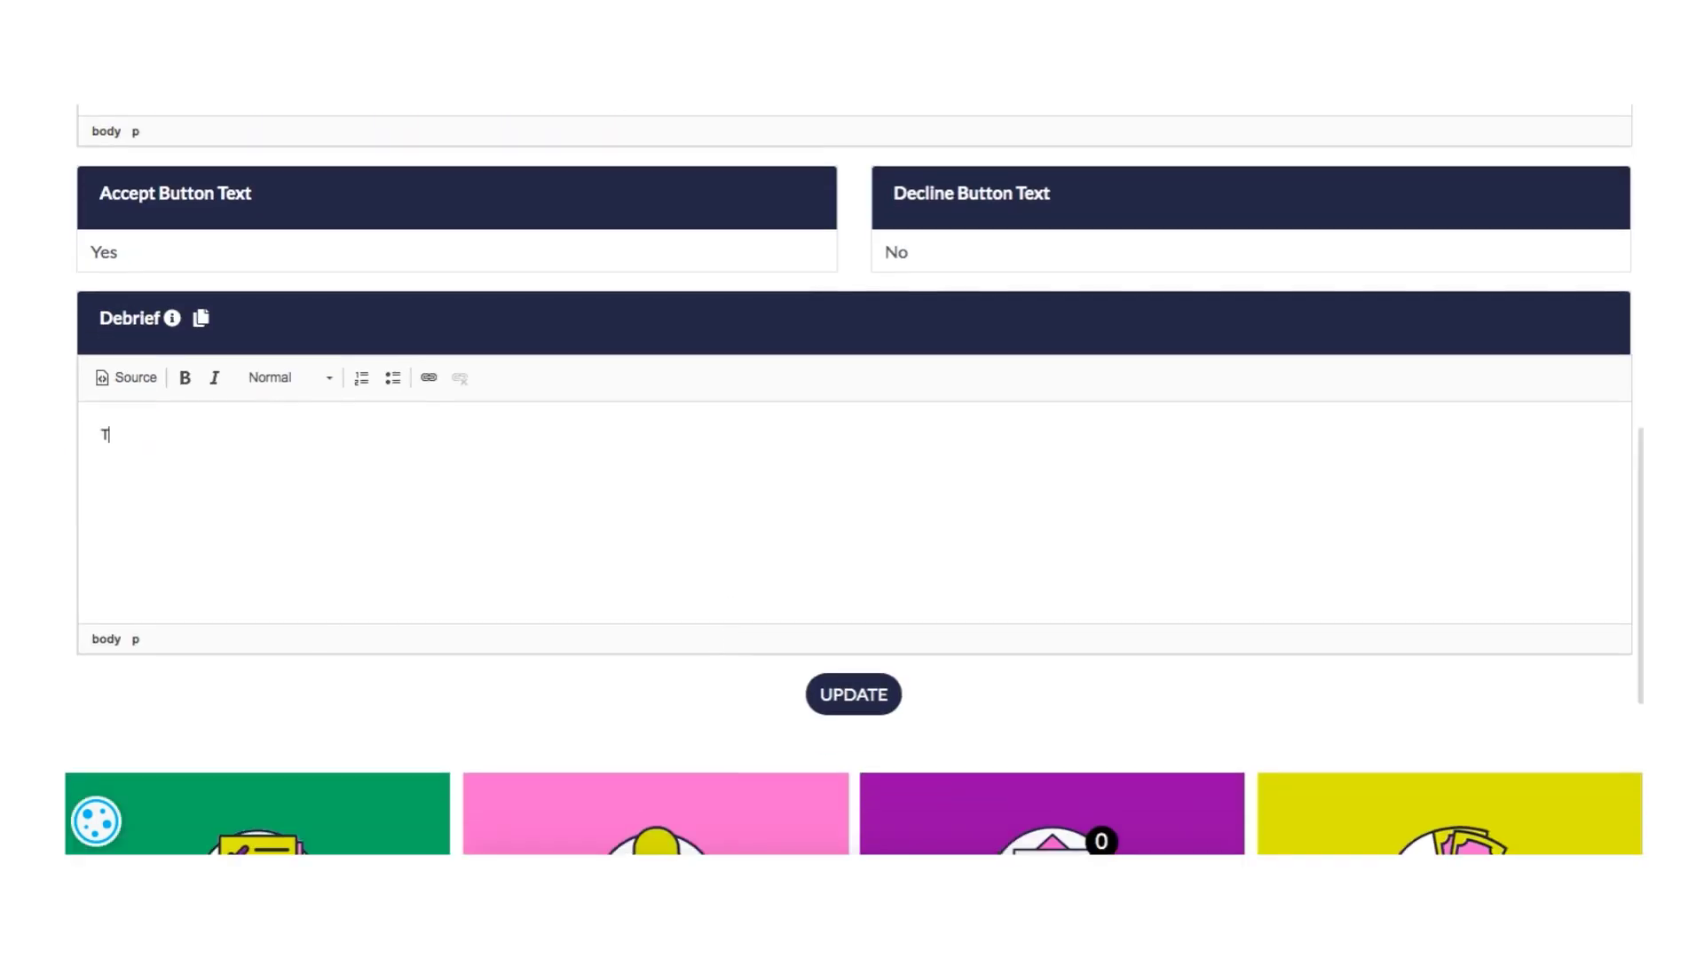
text(hank your participants for taking part, an)
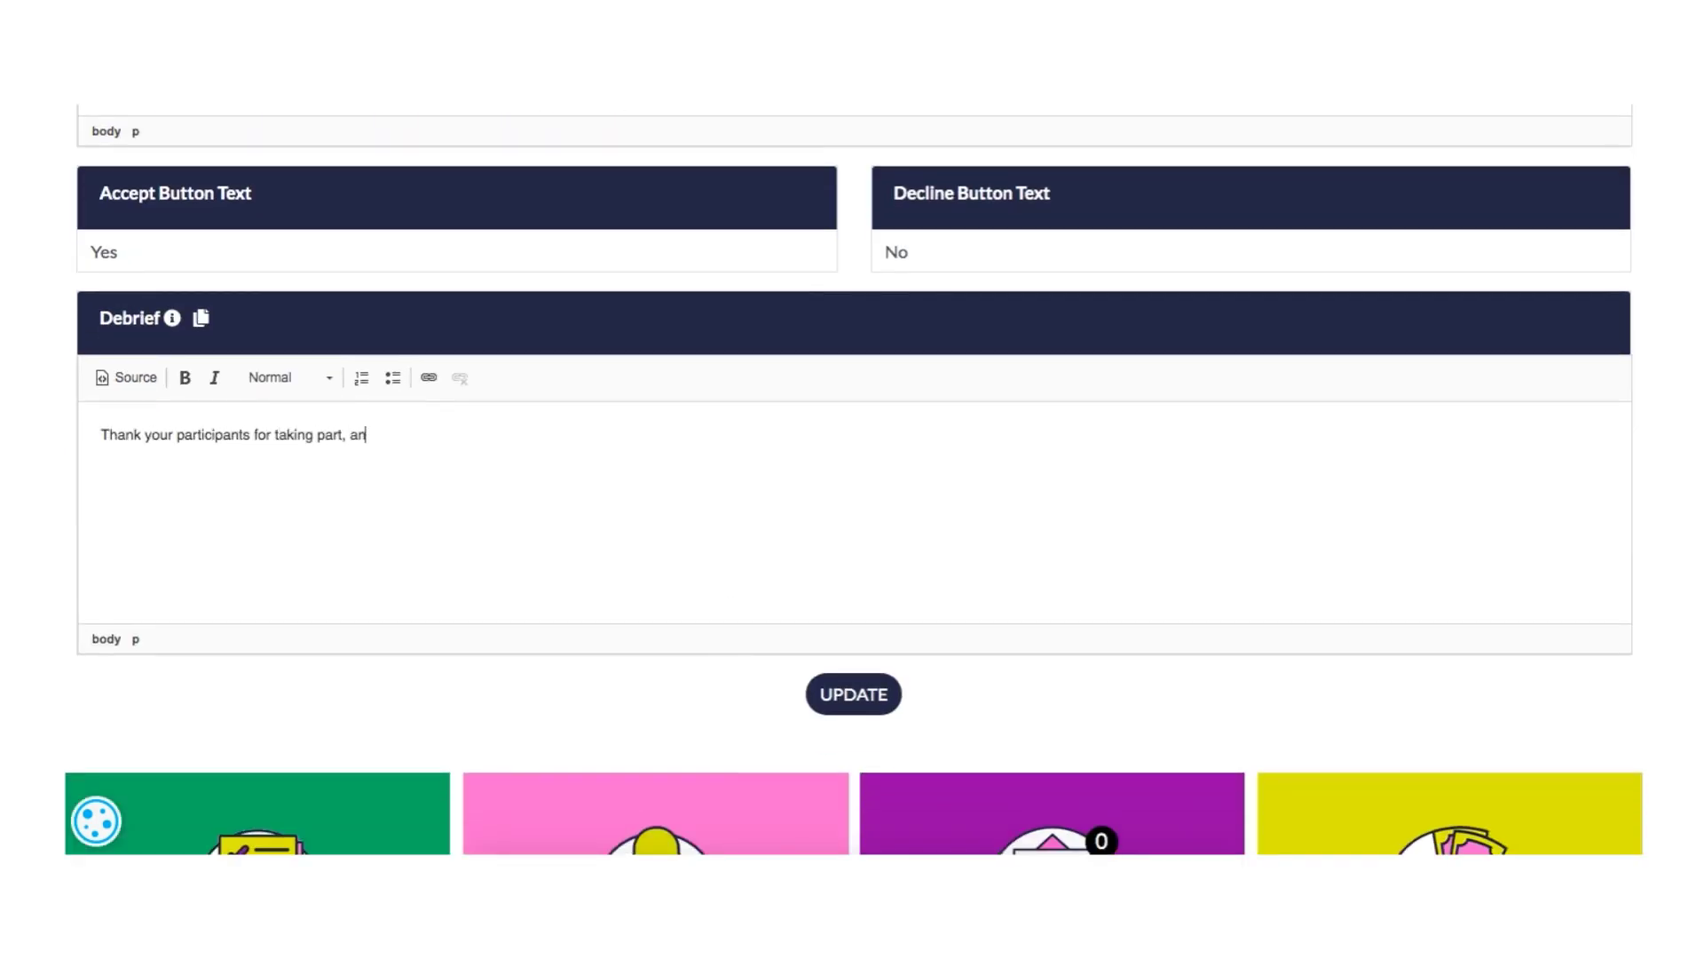
text(d give them more inforamtion if you think it's appropriate.)
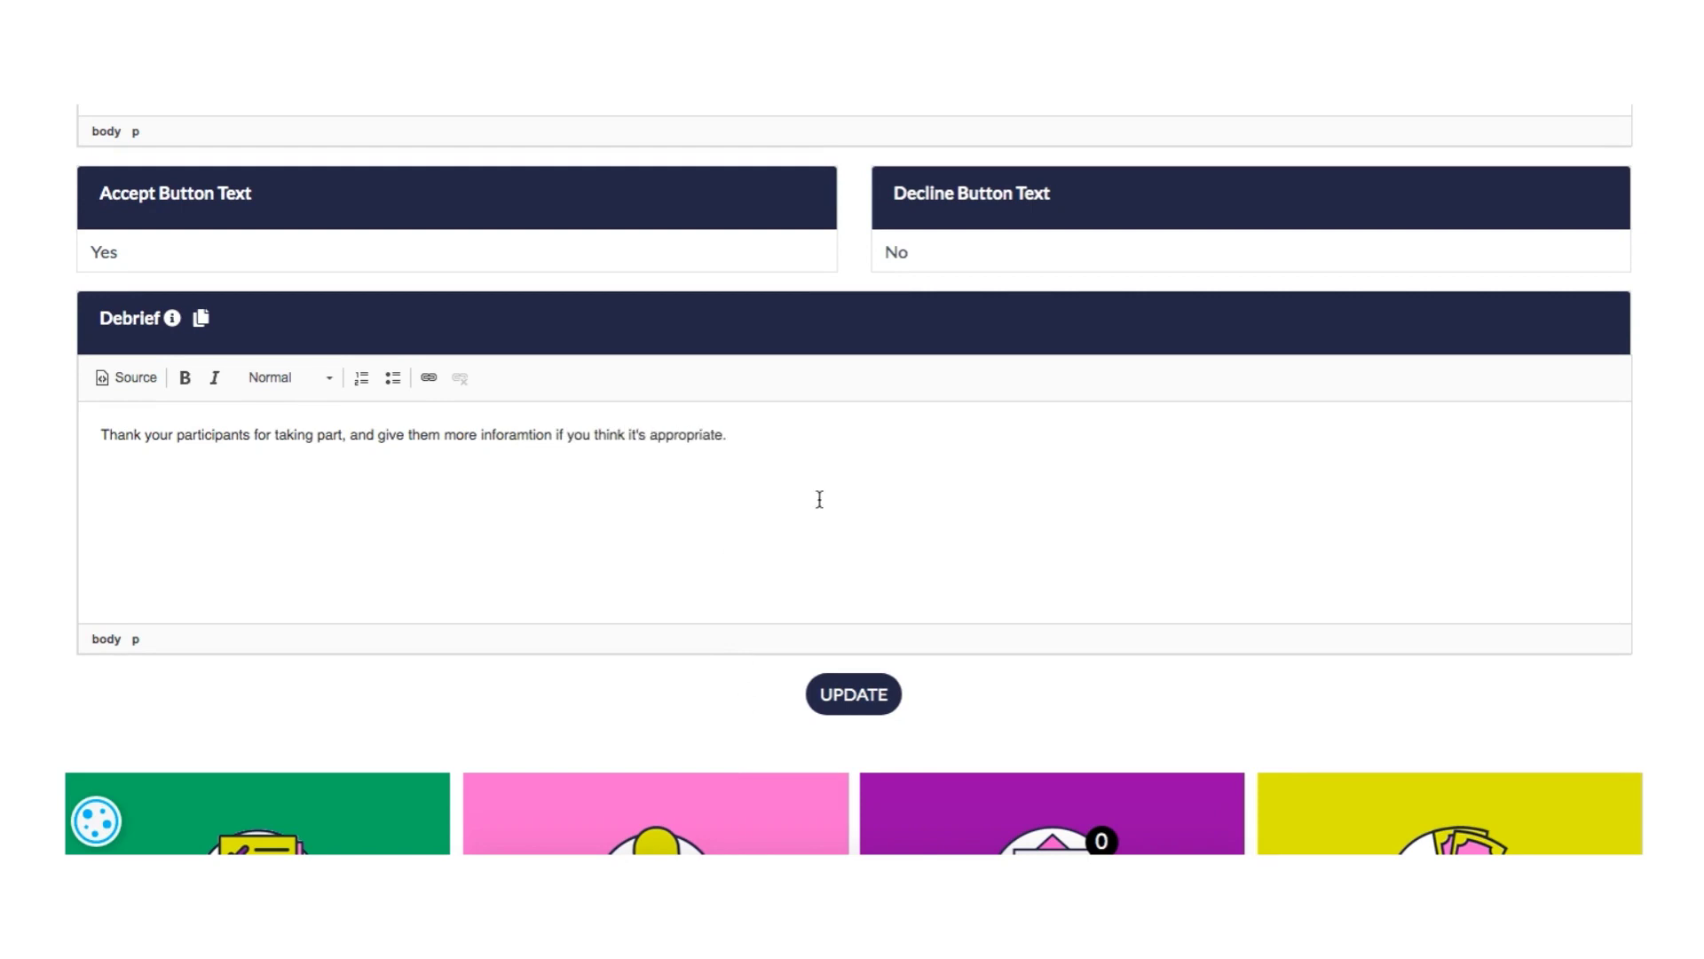
- Replace the debrief text with the copied debrief template and save the consent and debrief content
click(197, 325)
drag(598, 232, 848, 799)
key(super+c)
click(1105, 166)
drag(731, 436, 65, 390)
key(super+v)
scroll(677, 511, down, 1)
click(854, 694)
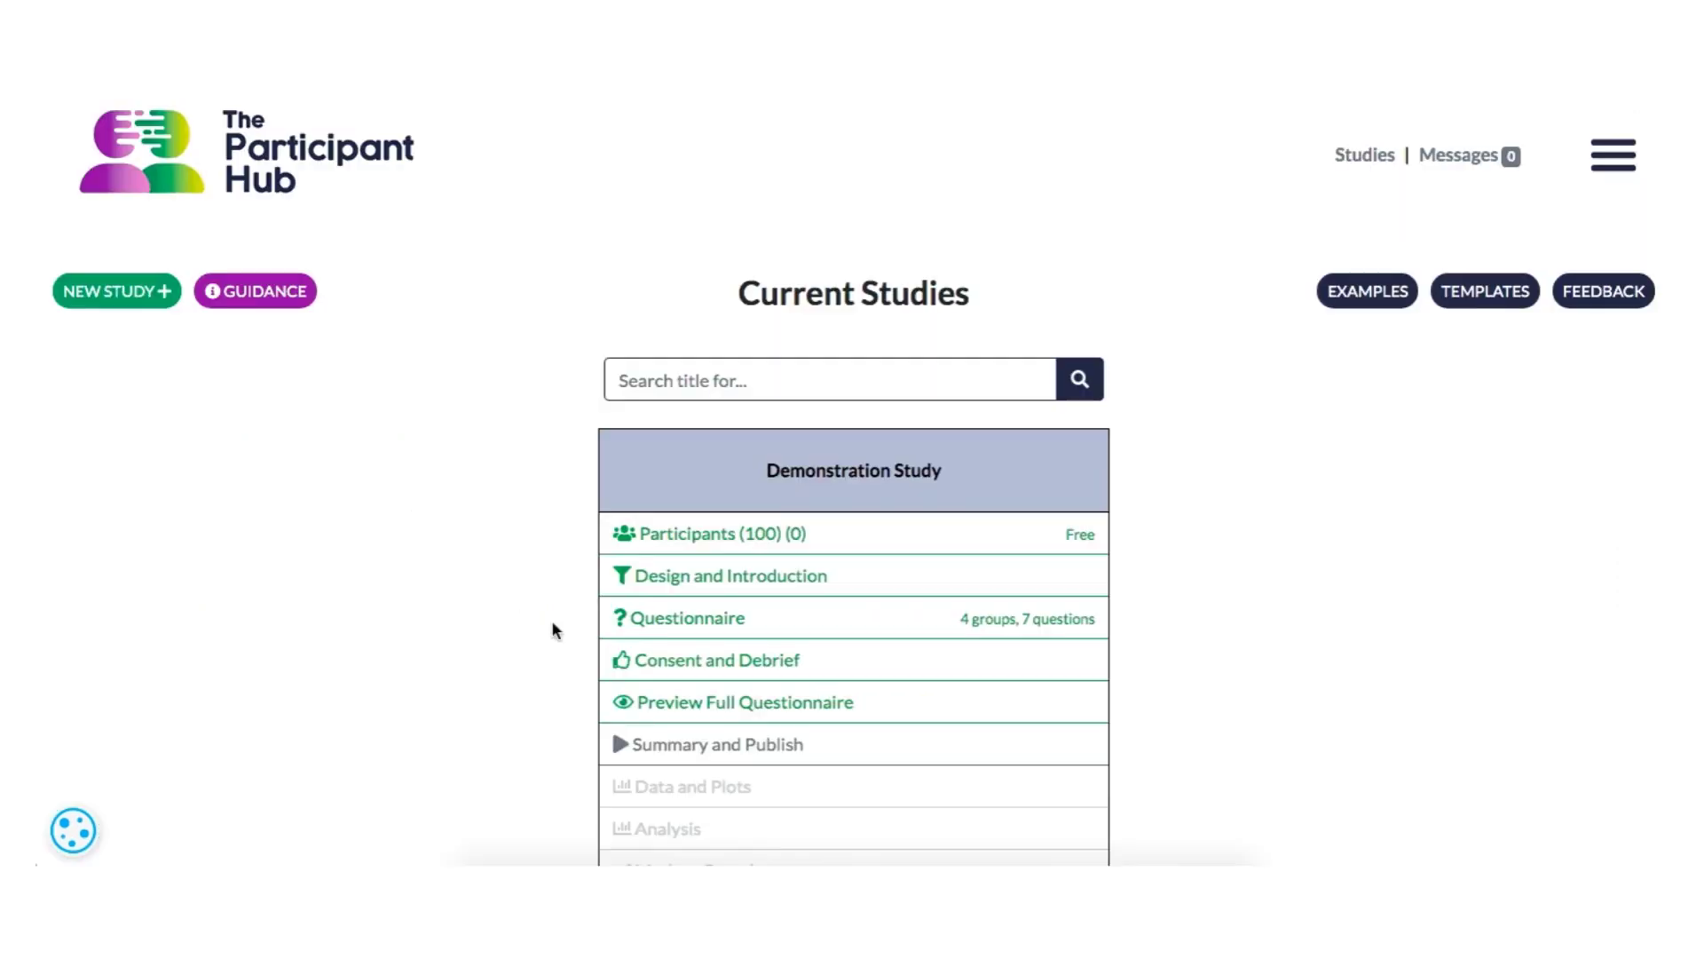
- Open the full questionnaire preview and look through the consent text and questions
click(674, 710)
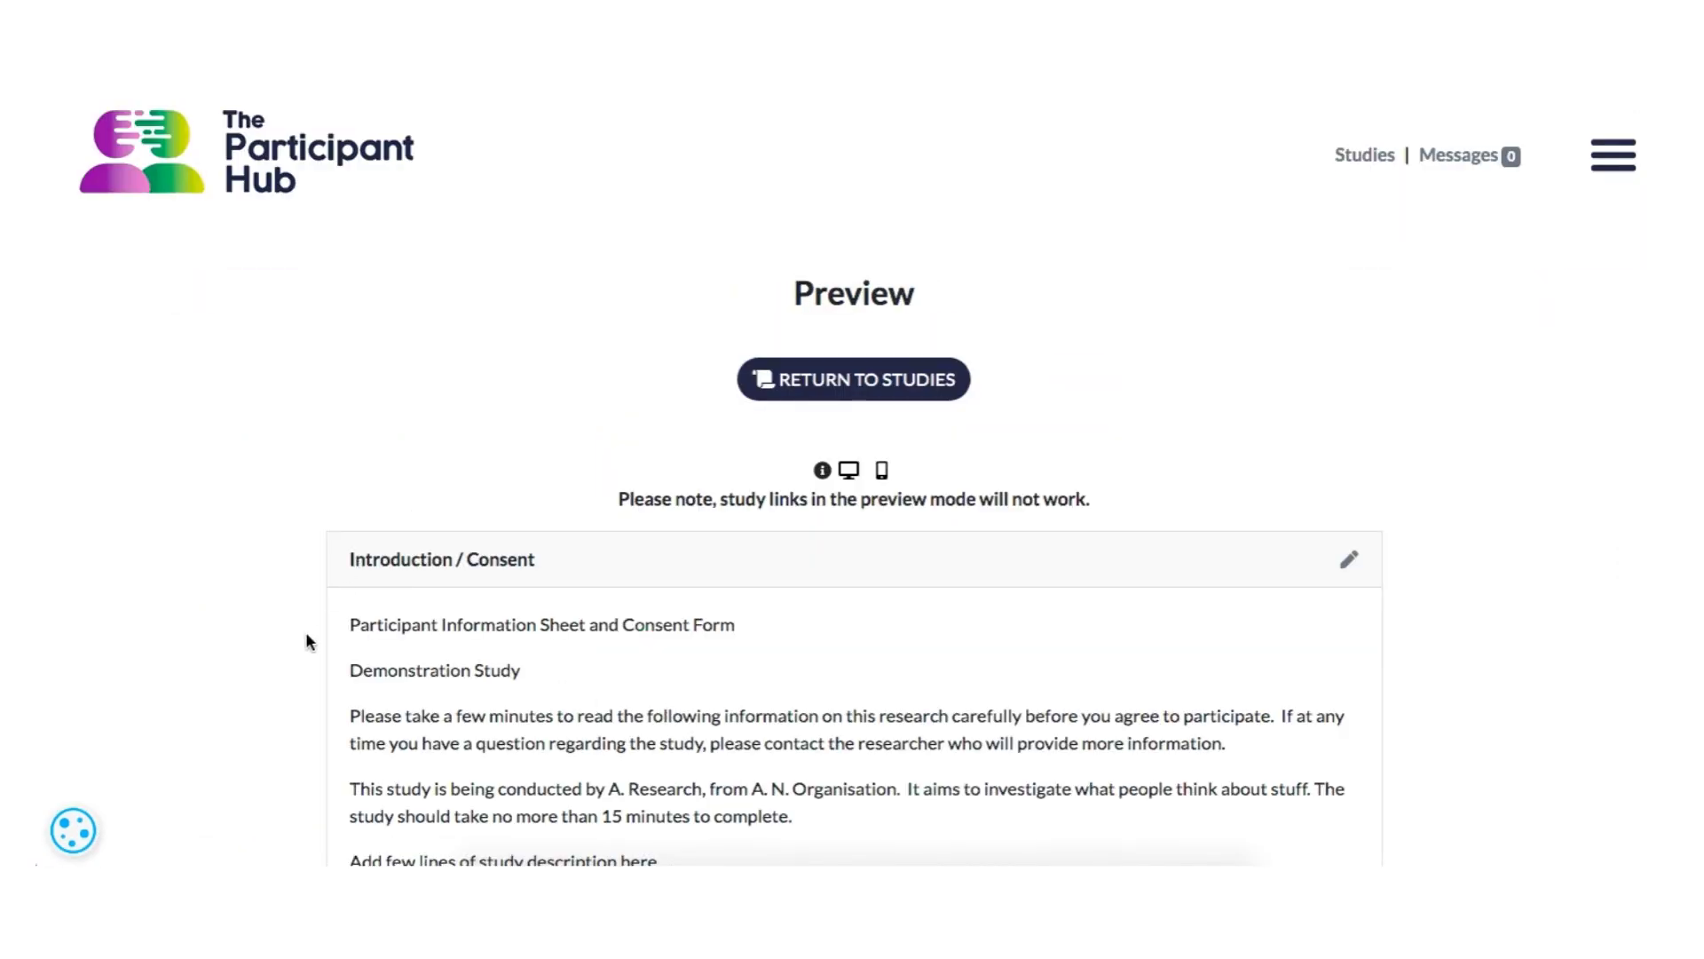
scroll(306, 641, down, 10)
scroll(306, 634, down, 20)
scroll(306, 634, down, 20)
scroll(306, 641, down, 7)
scroll(305, 641, up, 11)
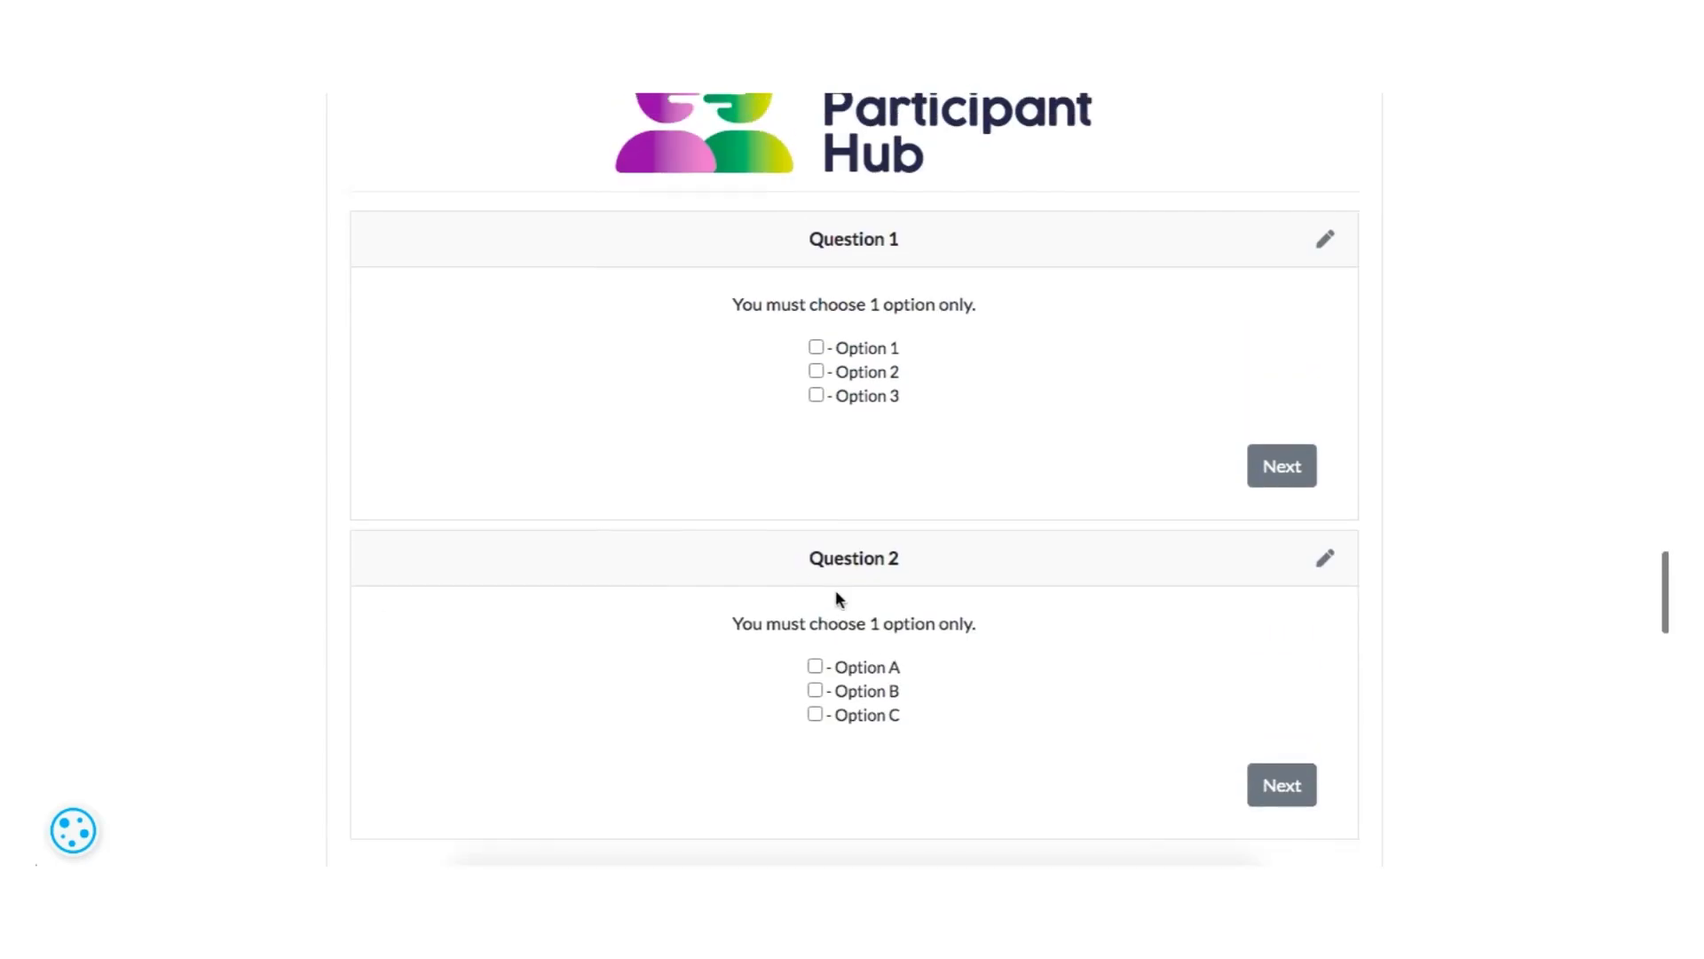
- Open the multiple-choice Question 1 for editing from the preview and save it
click(1322, 243)
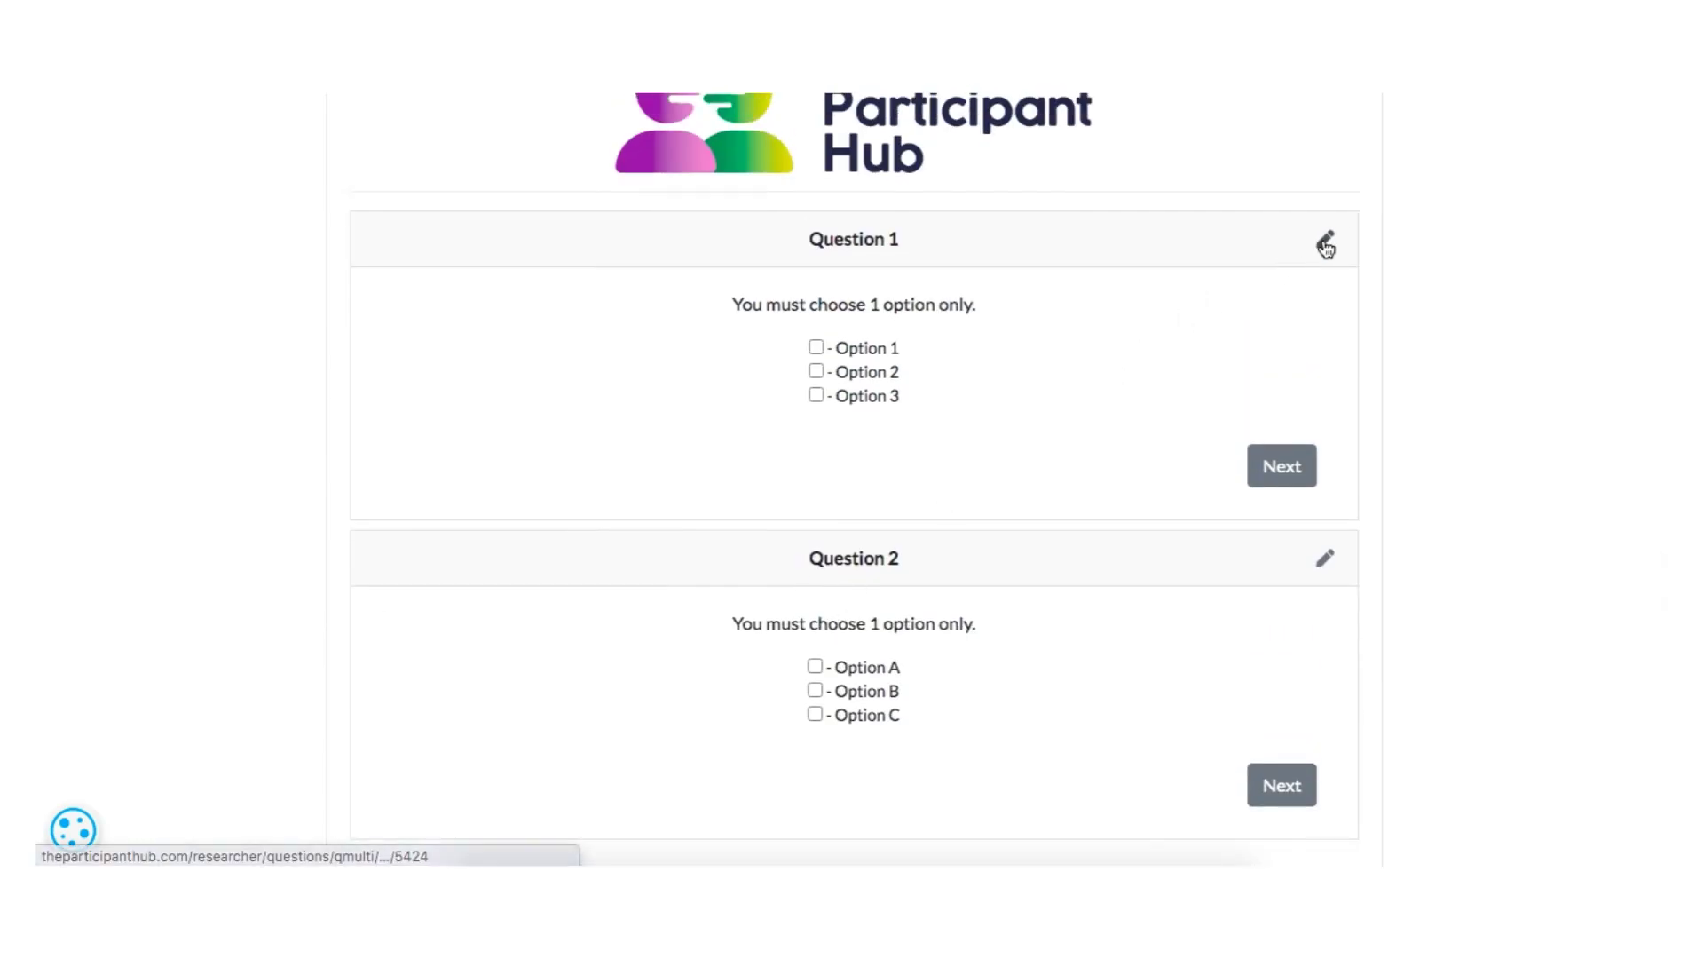
scroll(599, 601, down, 7)
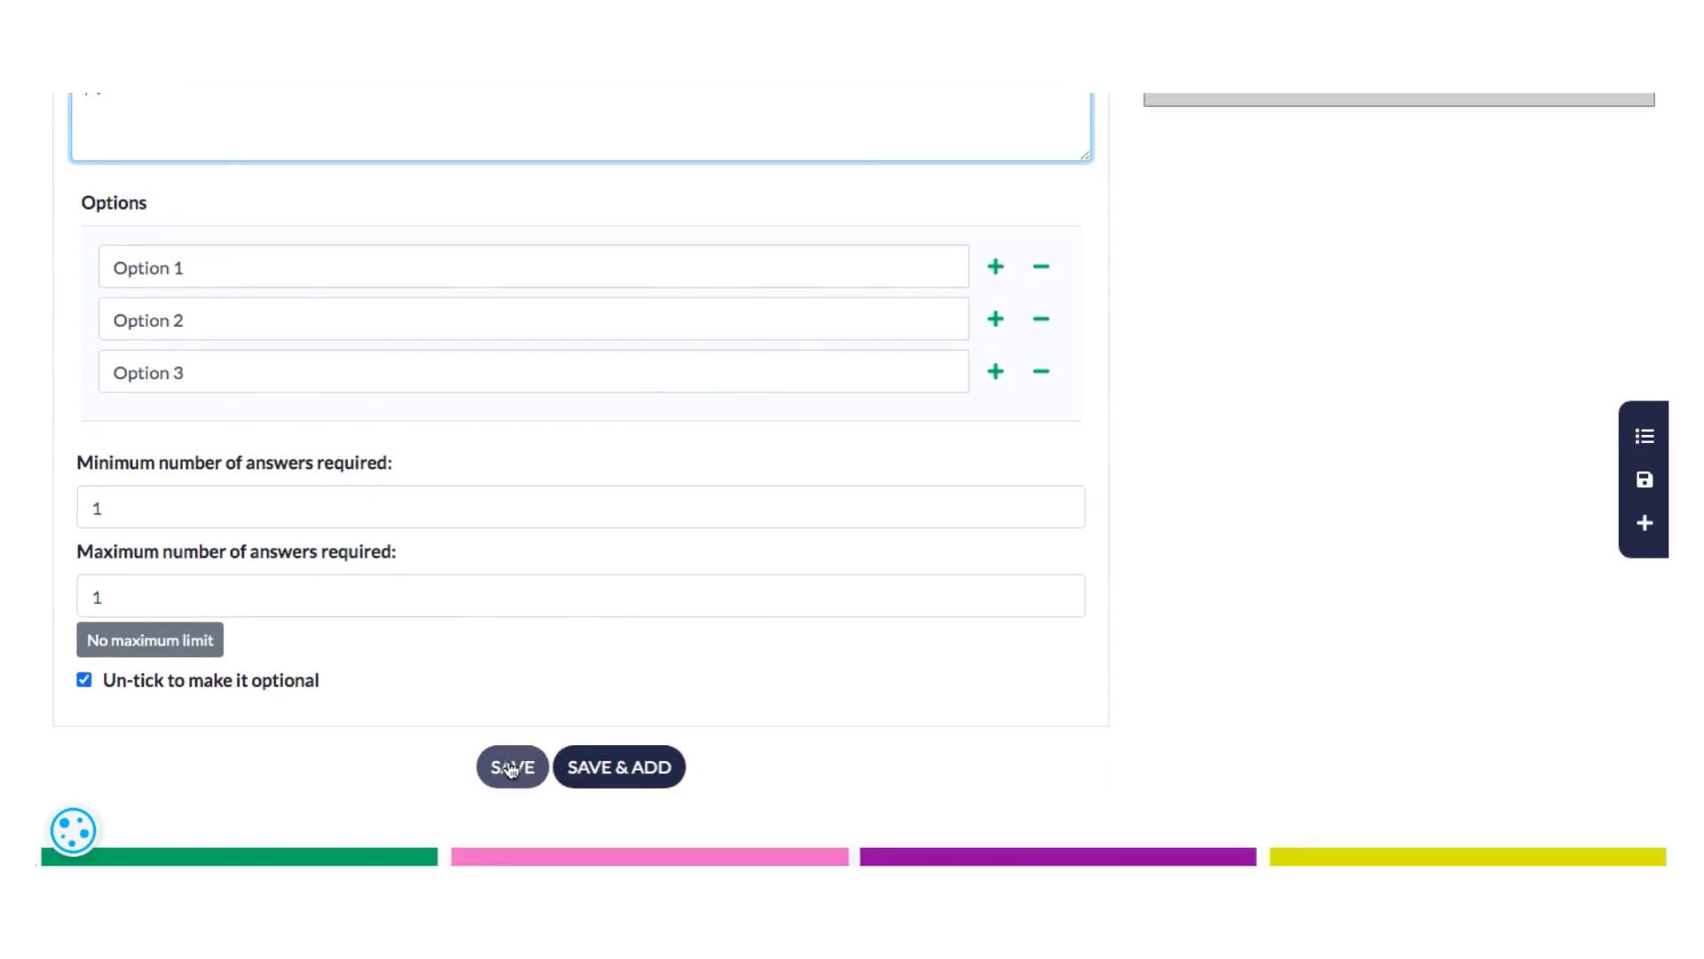
click(511, 769)
- Reopen the full questionnaire preview and check the consent form and questions in the mobile layout
click(641, 695)
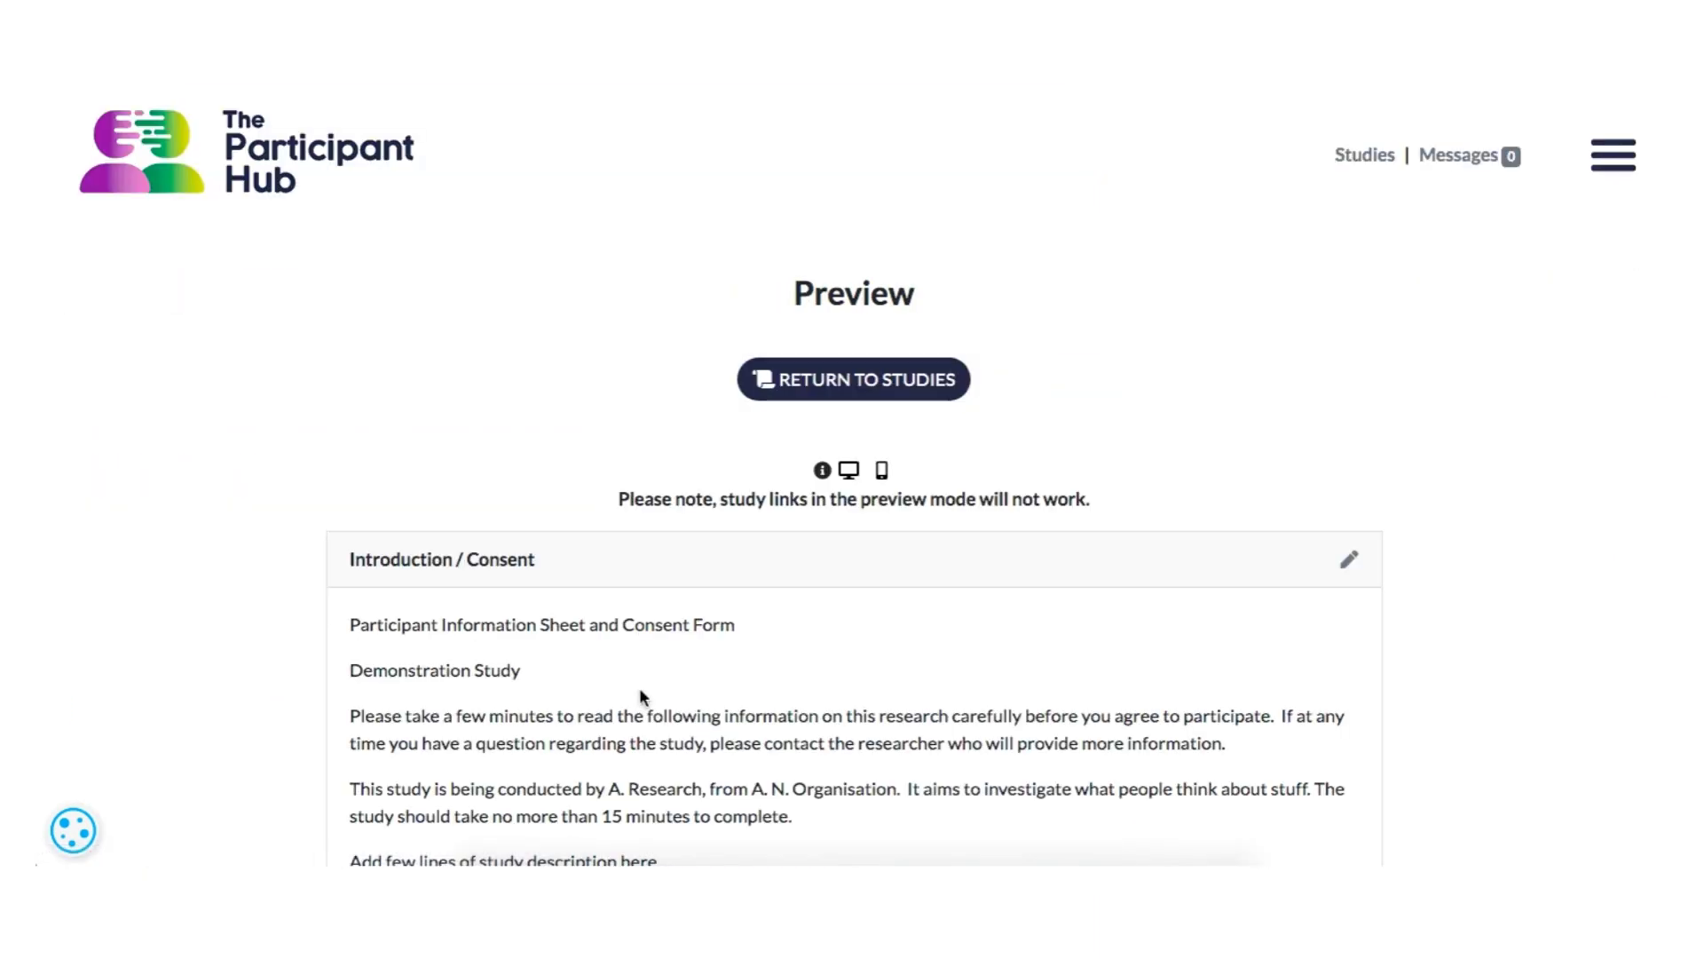
scroll(1054, 655, down, 1)
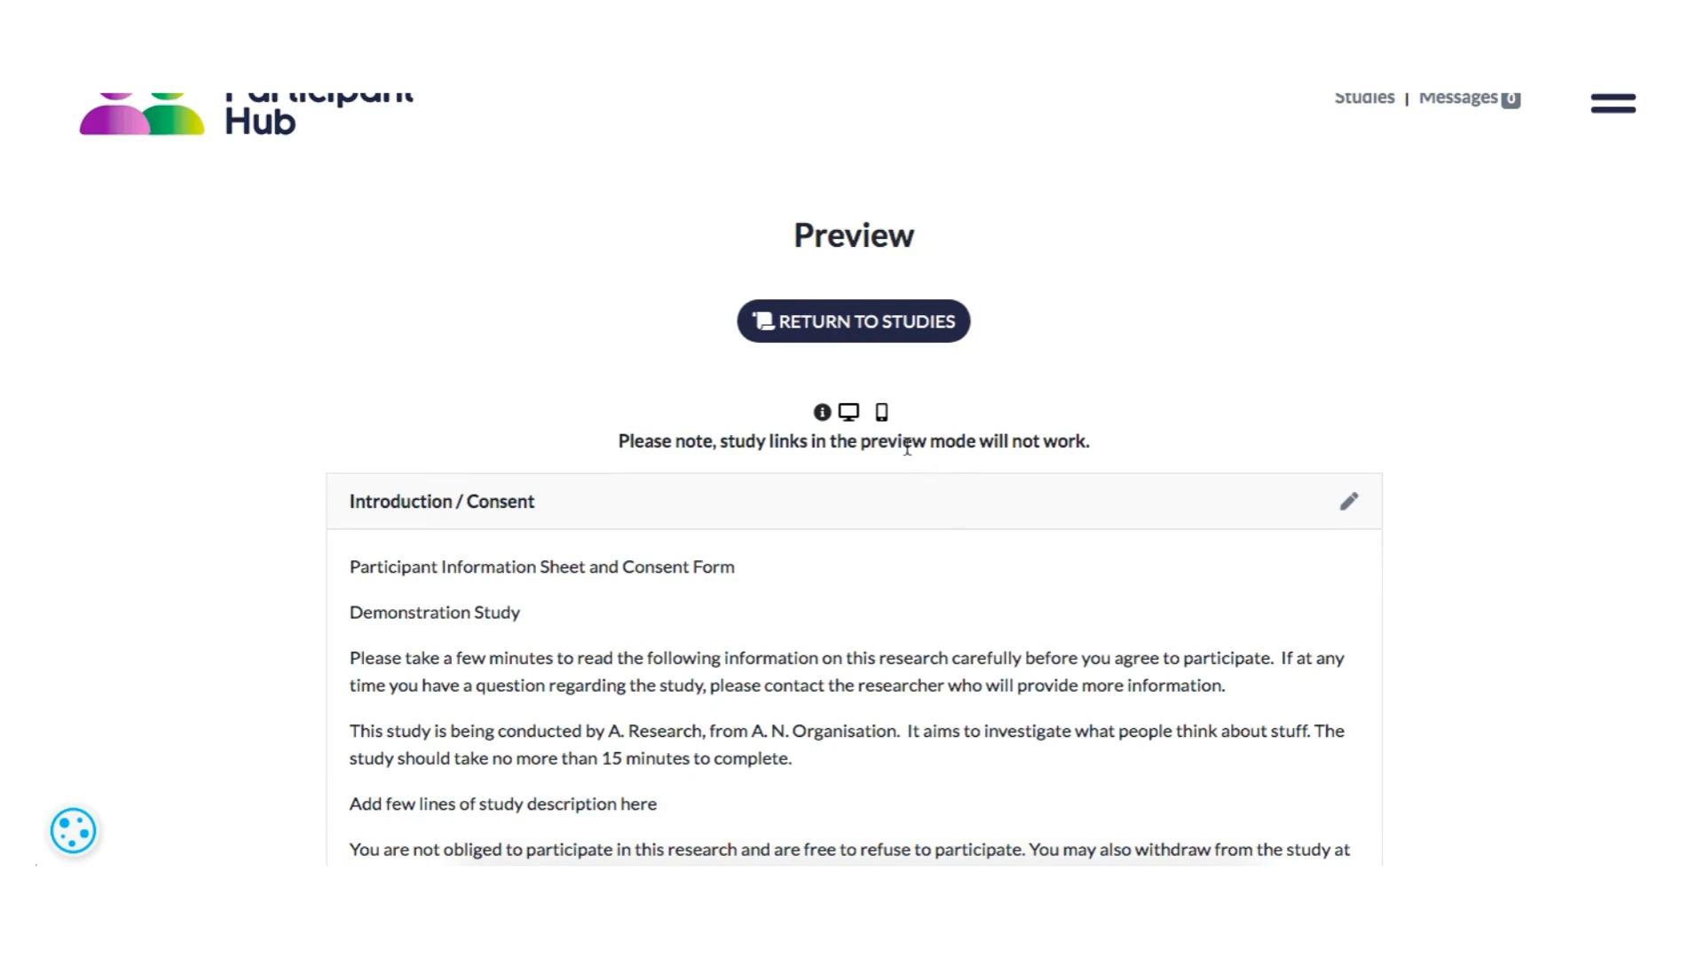
click(882, 413)
scroll(882, 650, down, 20)
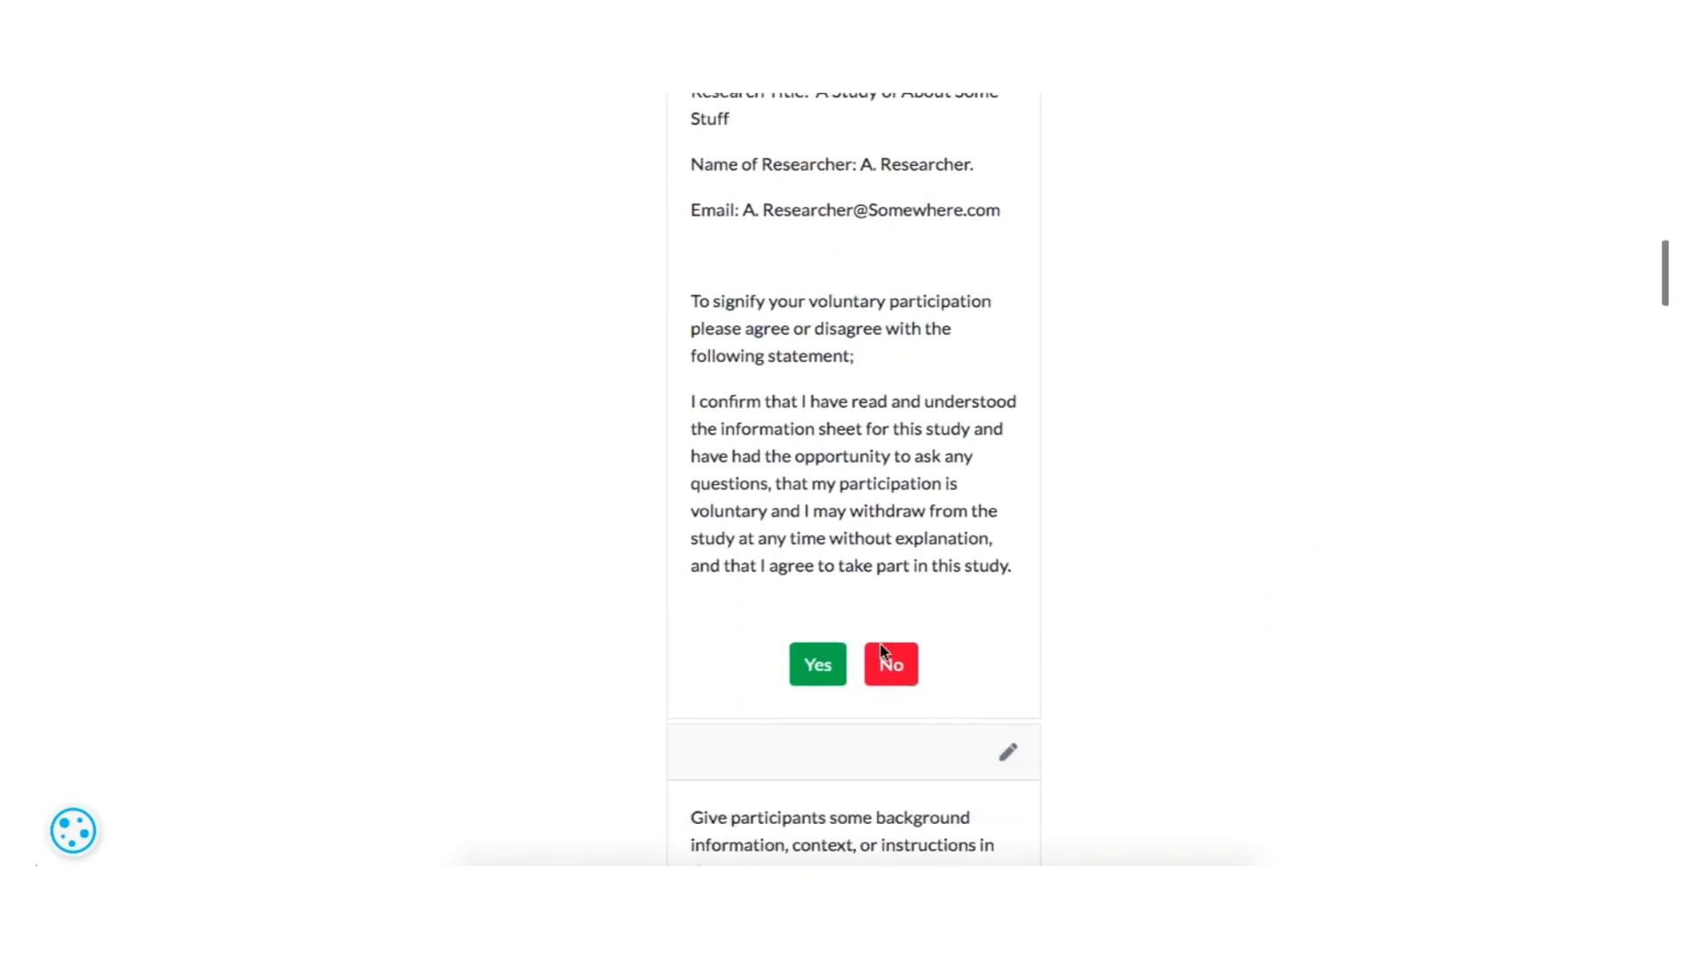
scroll(882, 651, down, 20)
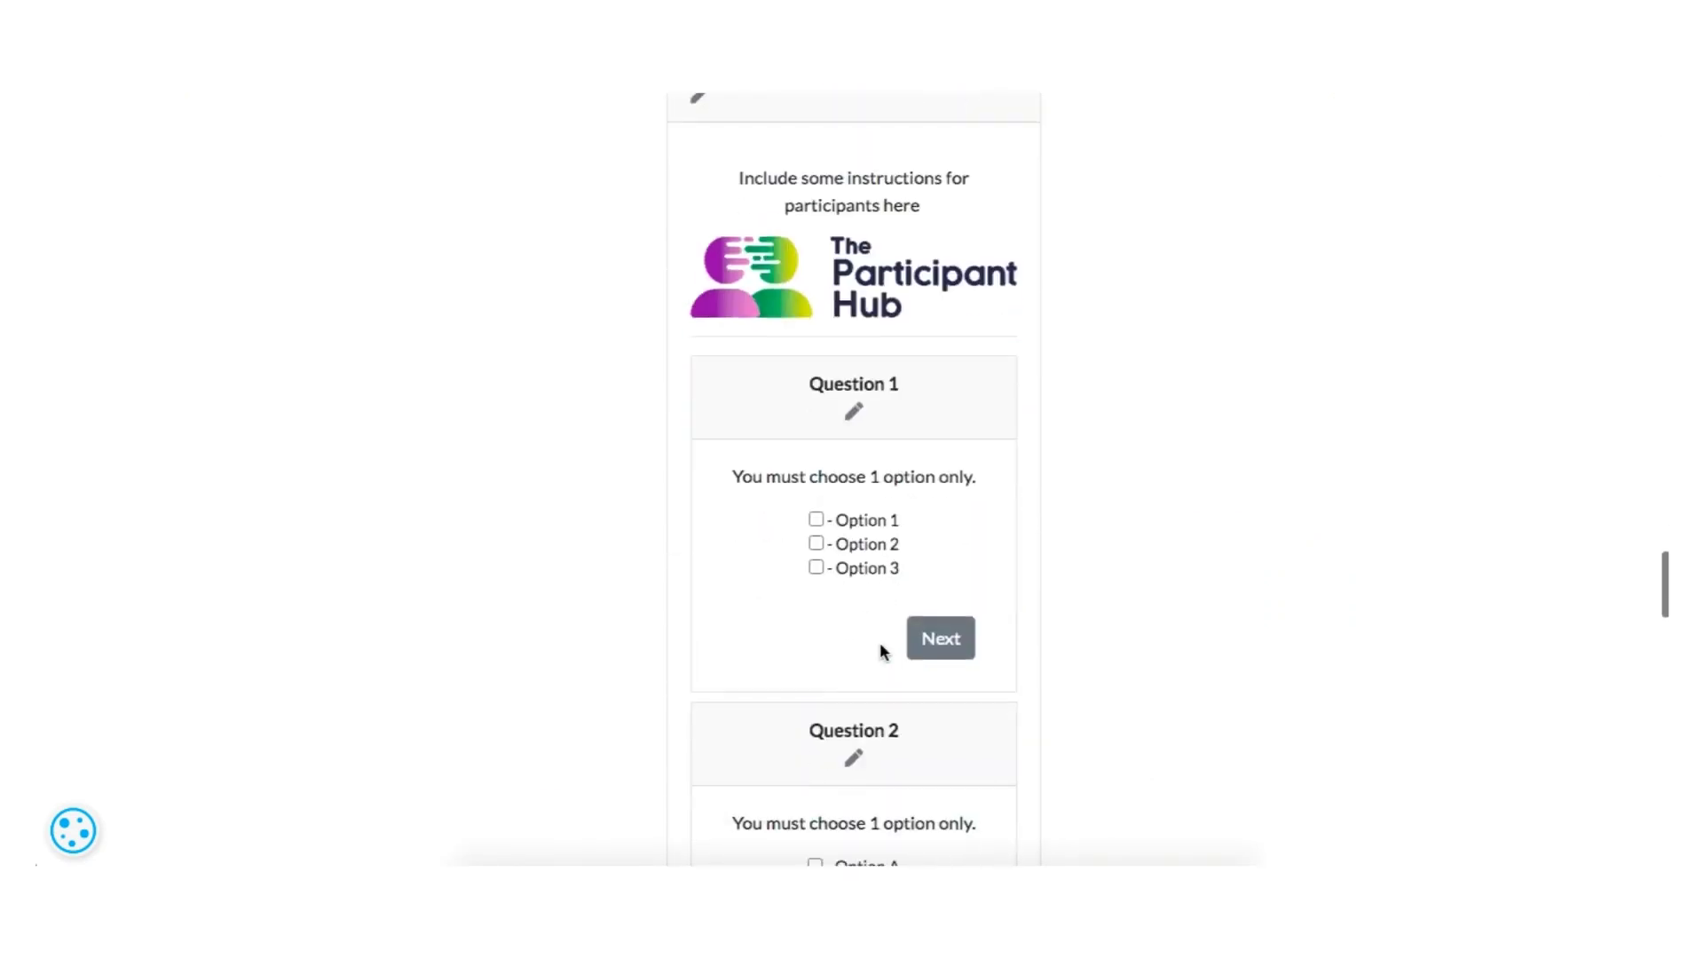
- Look through the rest of the questionnaire preview to the debrief form and return to the study list
scroll(882, 651, down, 15)
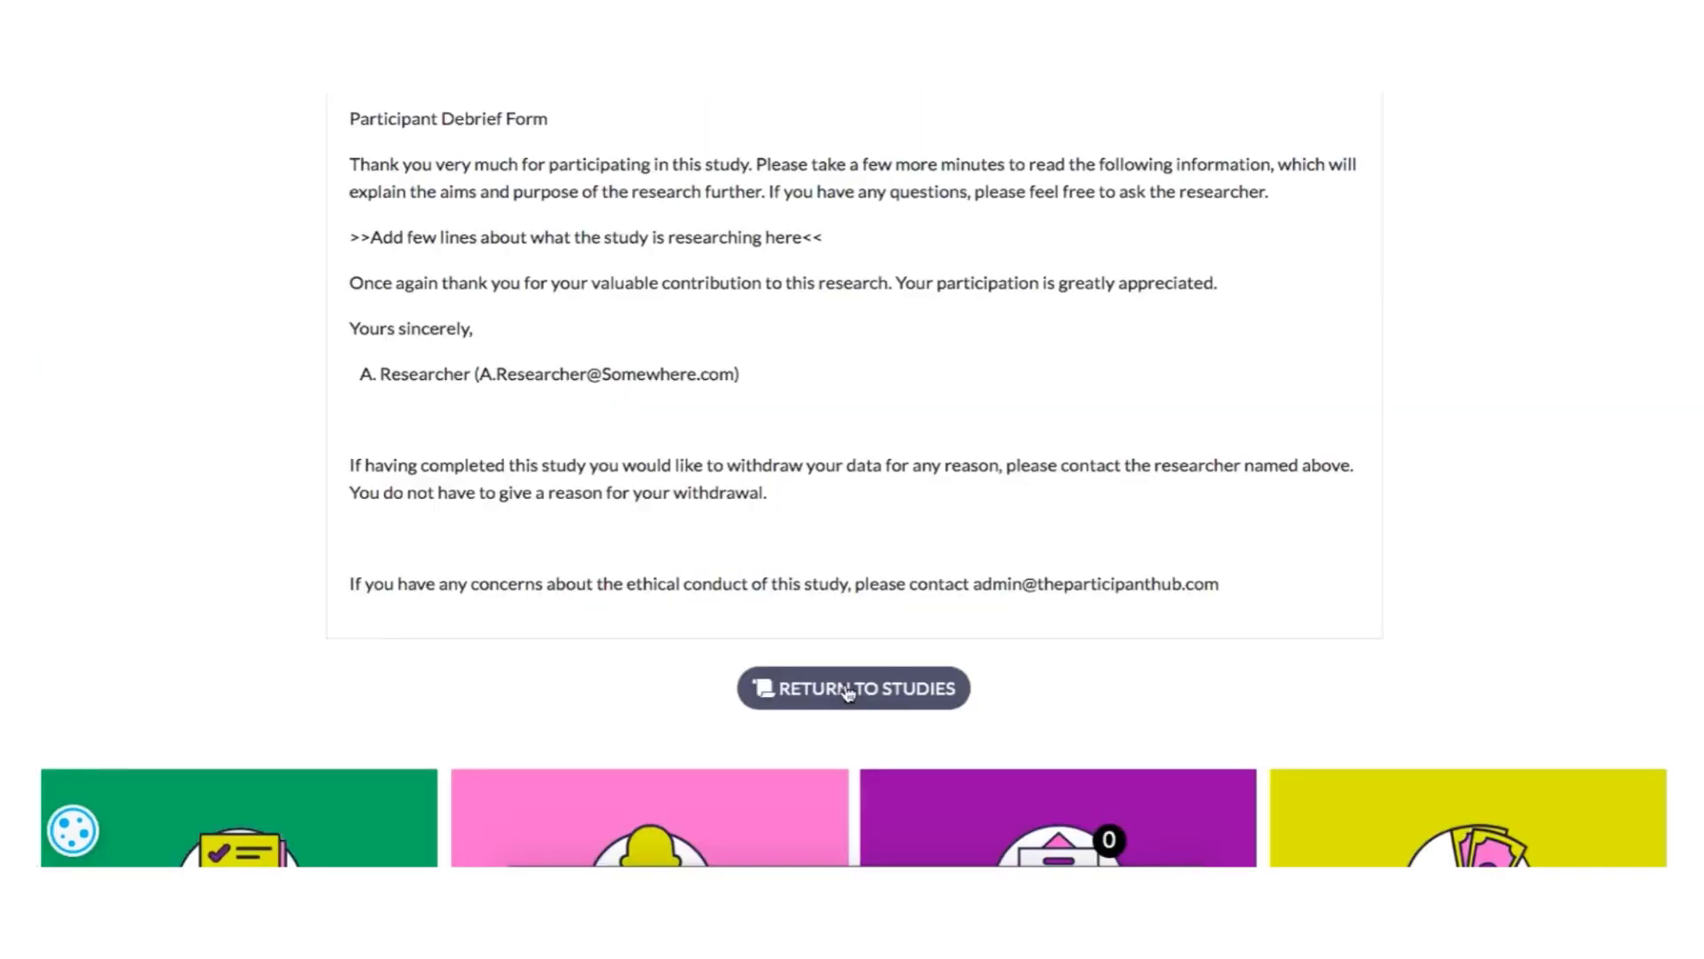
click(849, 693)
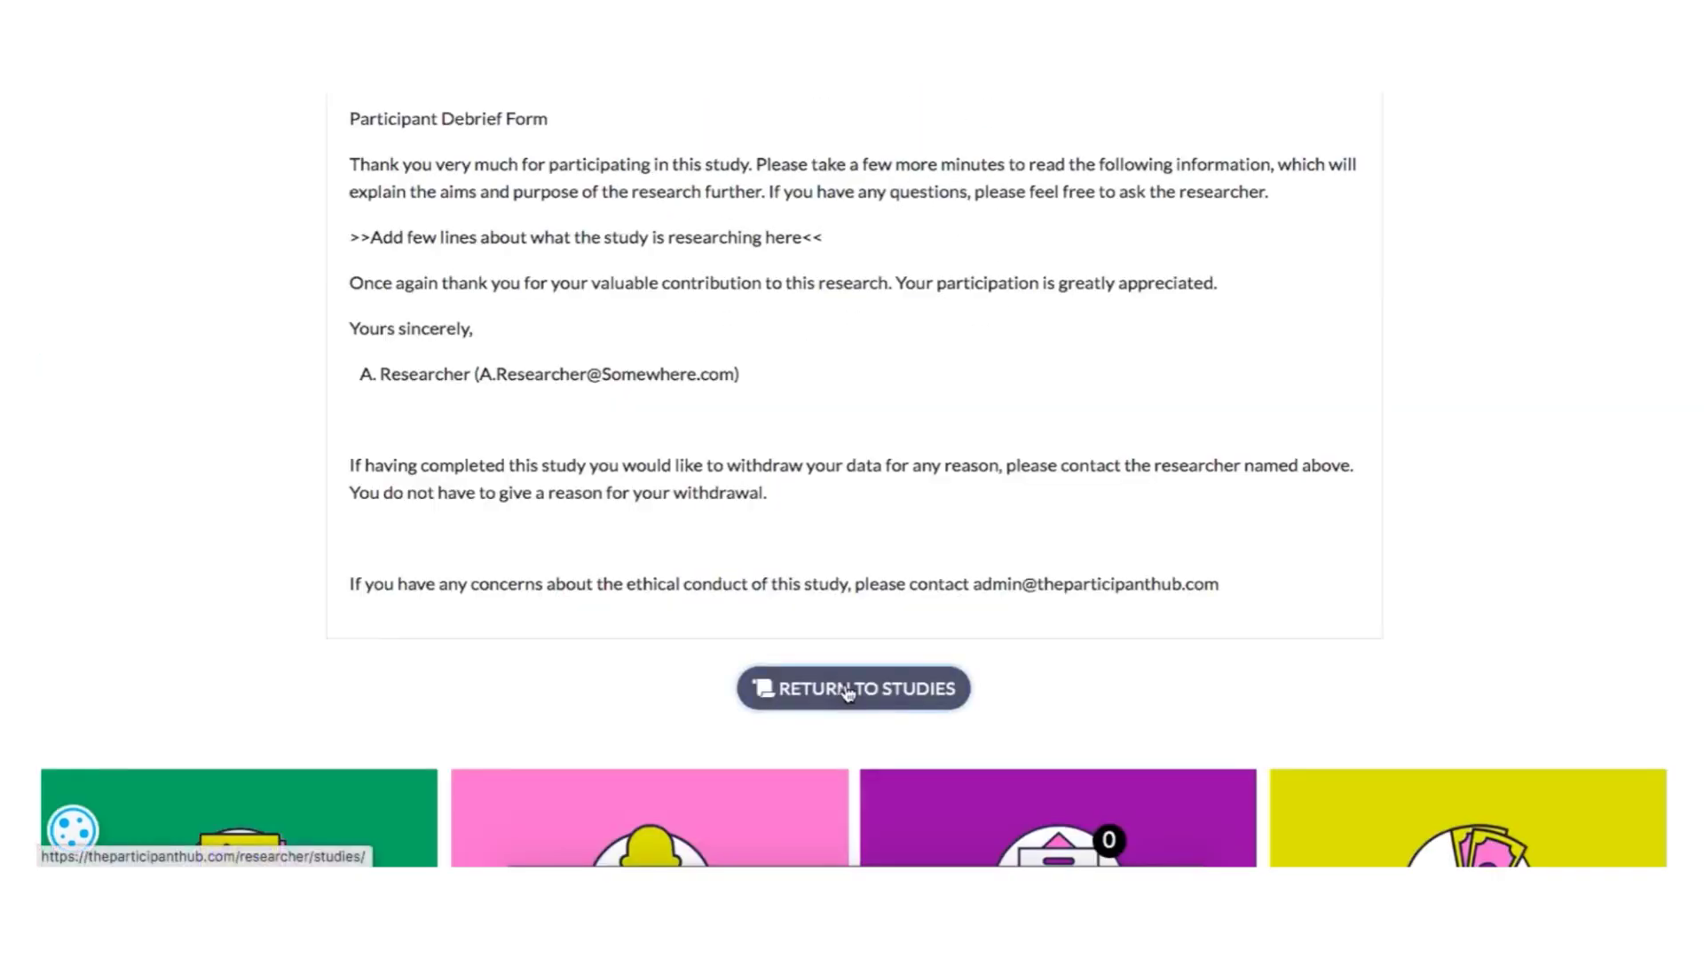
scroll(533, 684, down, 3)
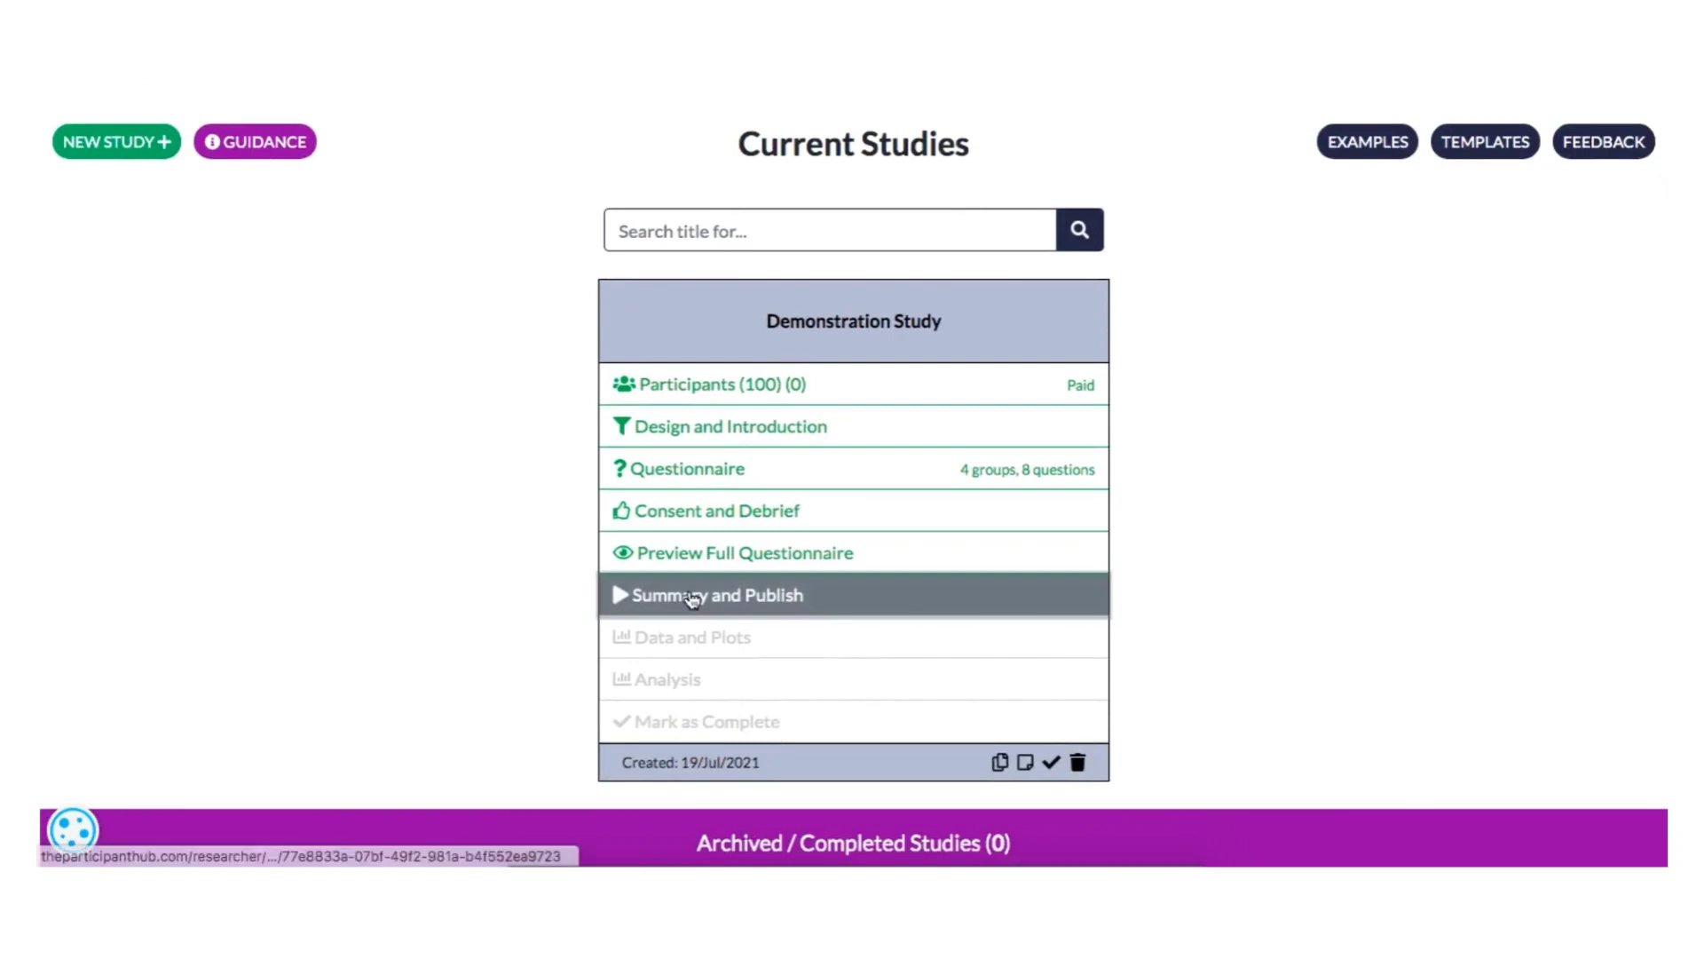
- Open the summary and publishing page for Demonstration Study and review the participant link, study code and raffle option
click(657, 597)
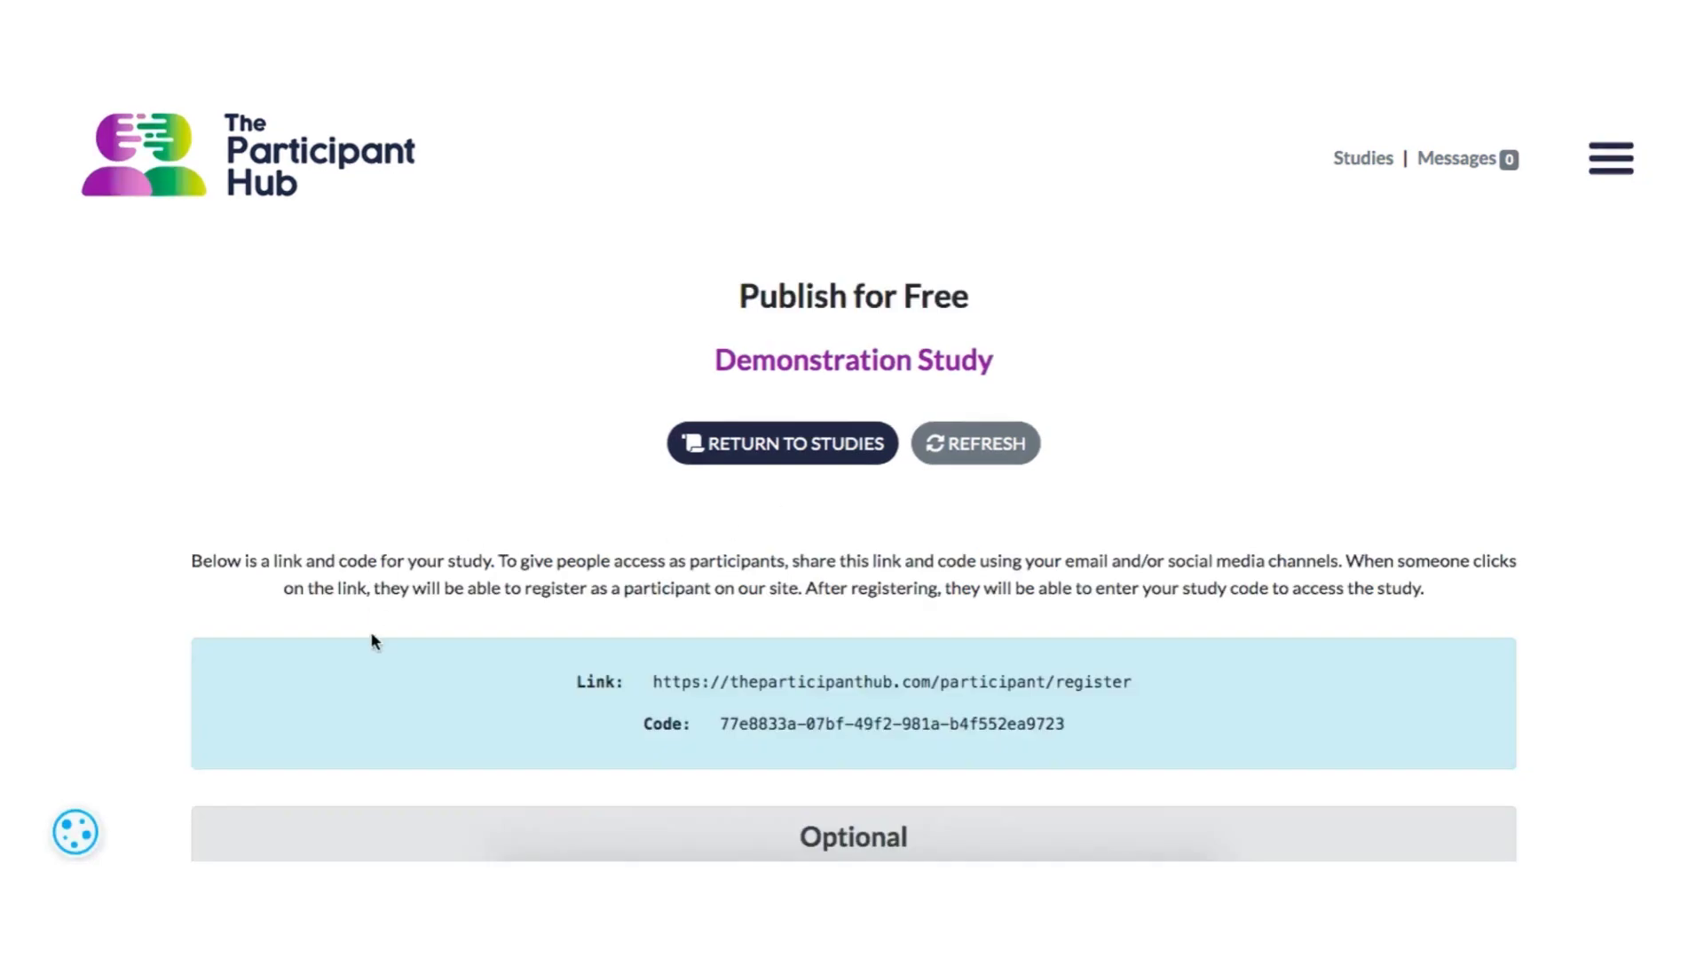
scroll(372, 640, down, 3)
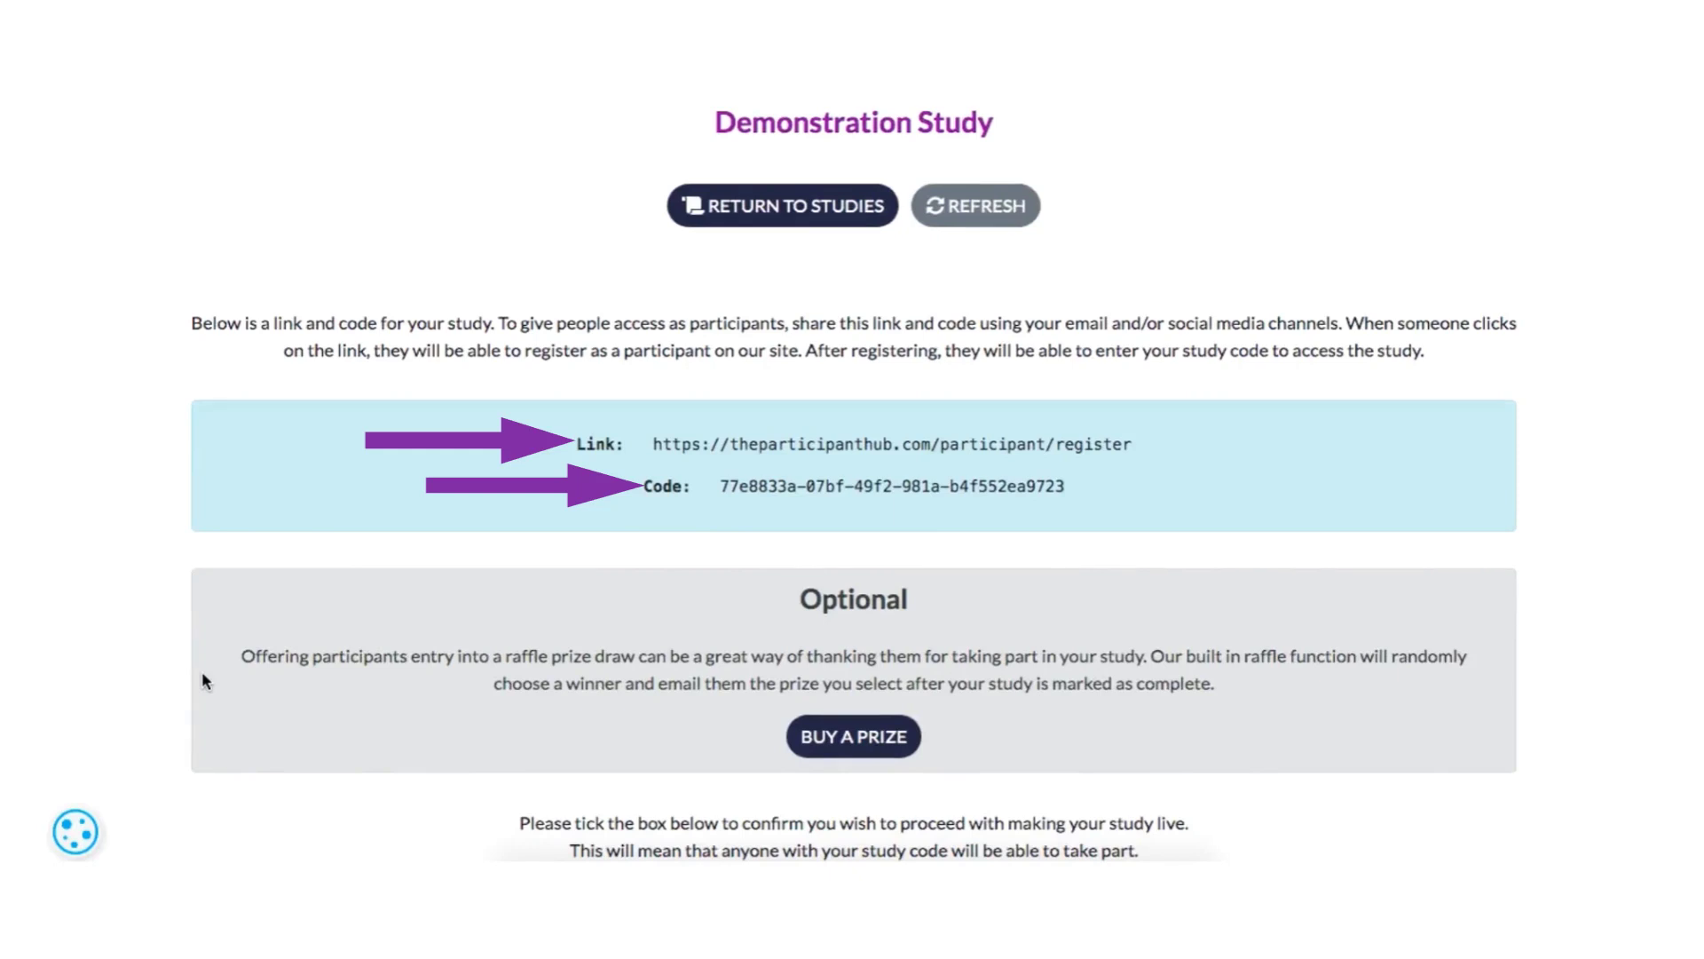
scroll(202, 680, down, 2)
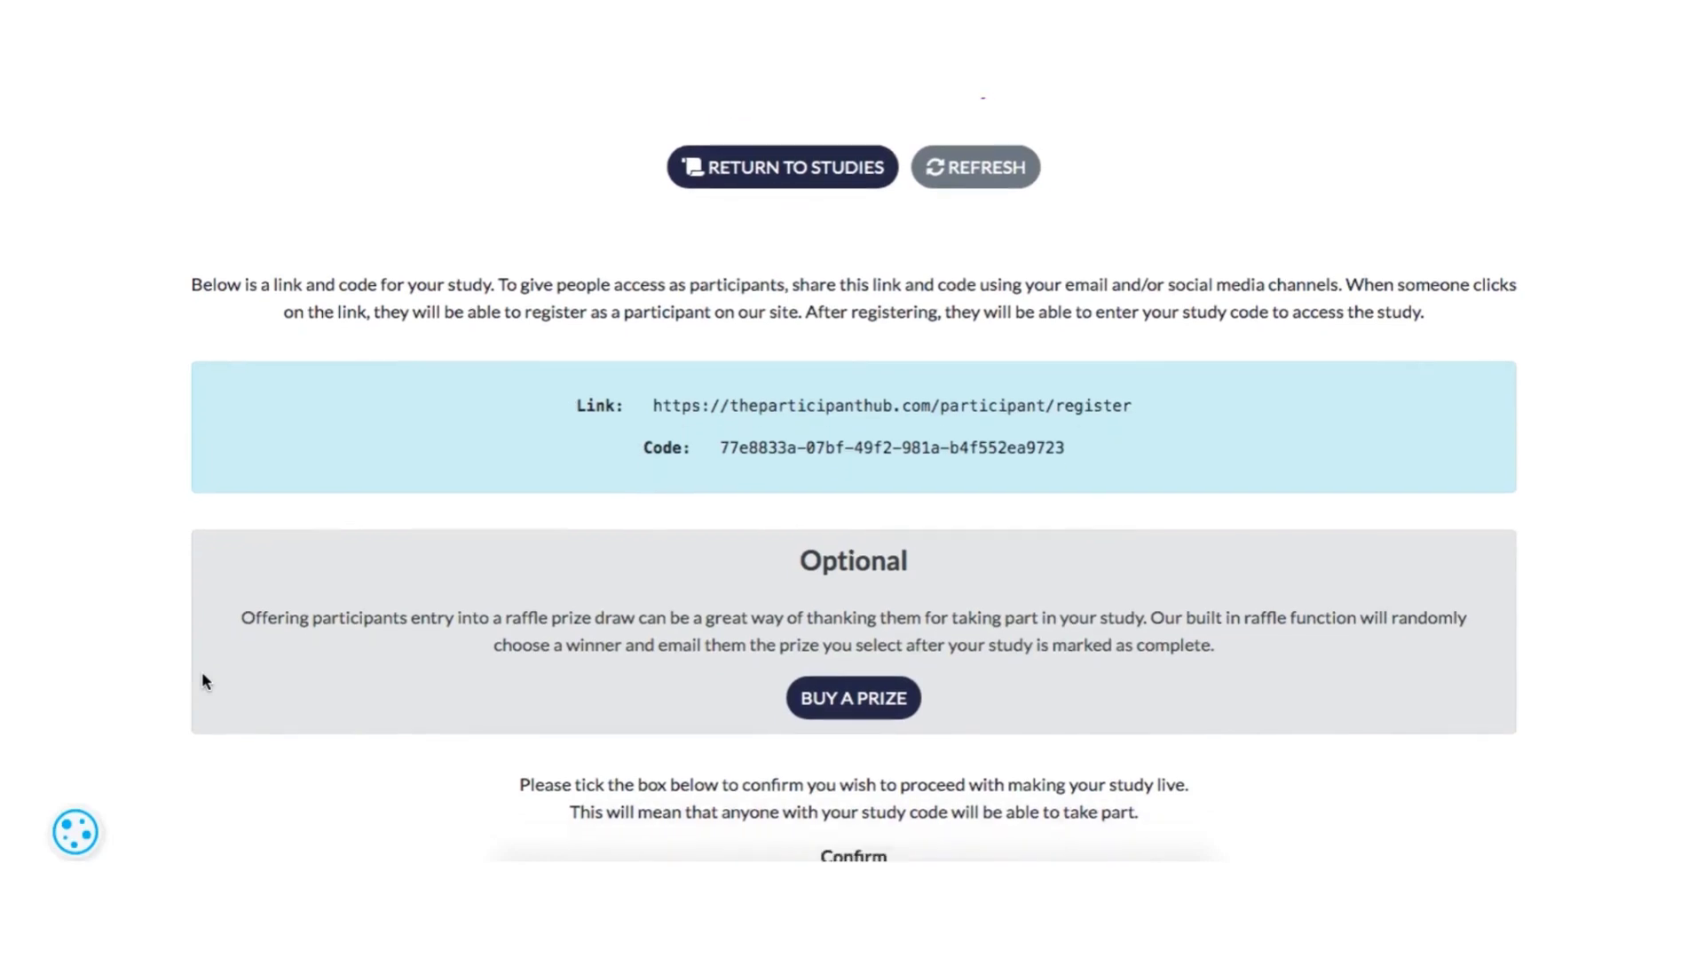
scroll(202, 681, down, 2)
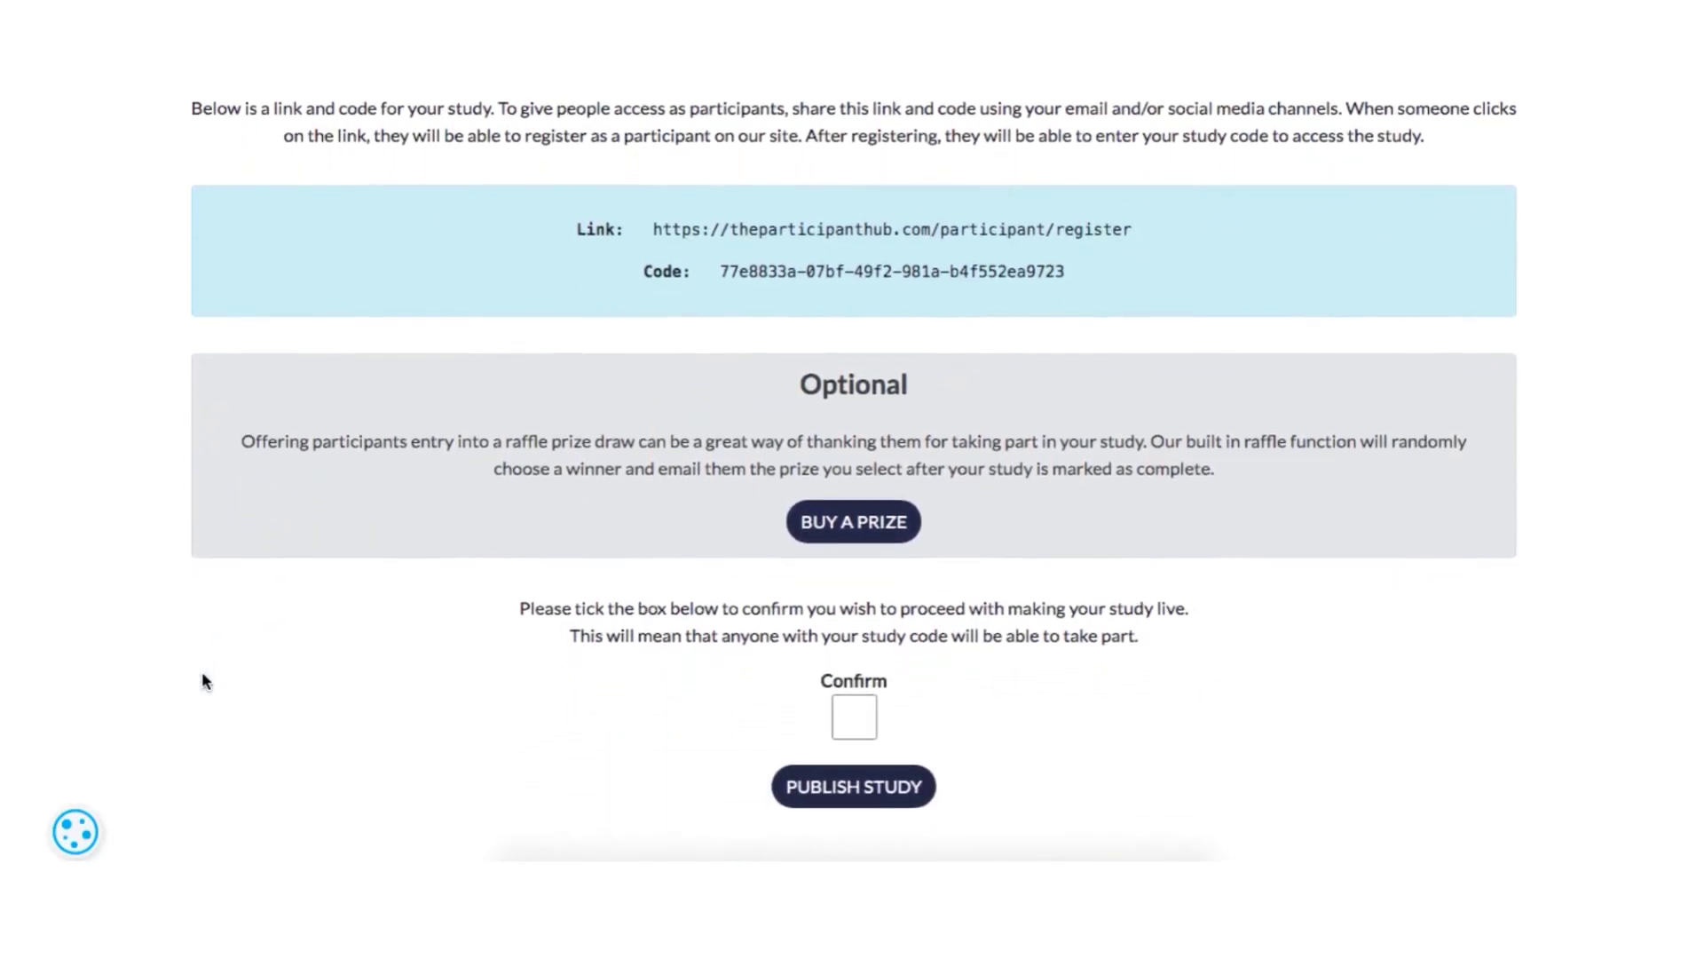
- Open the raffle prize purchase page and look through the Amazon voucher prizes
click(852, 530)
scroll(614, 601, down, 2)
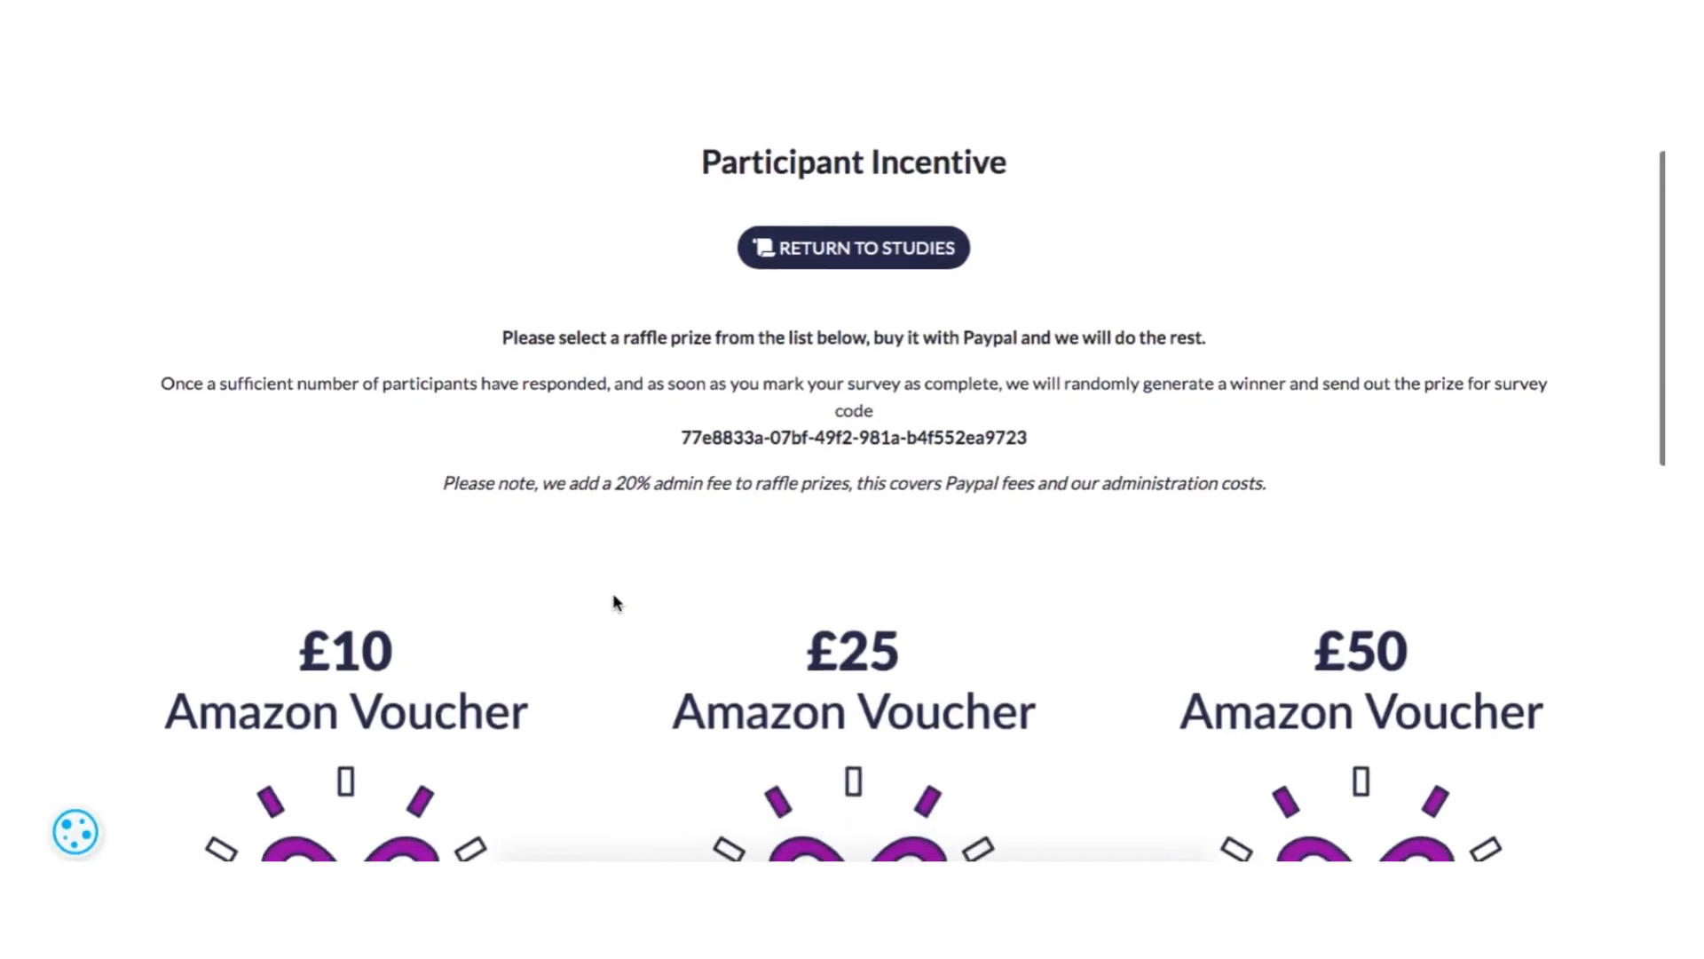
scroll(613, 593, down, 2)
scroll(613, 593, down, 1)
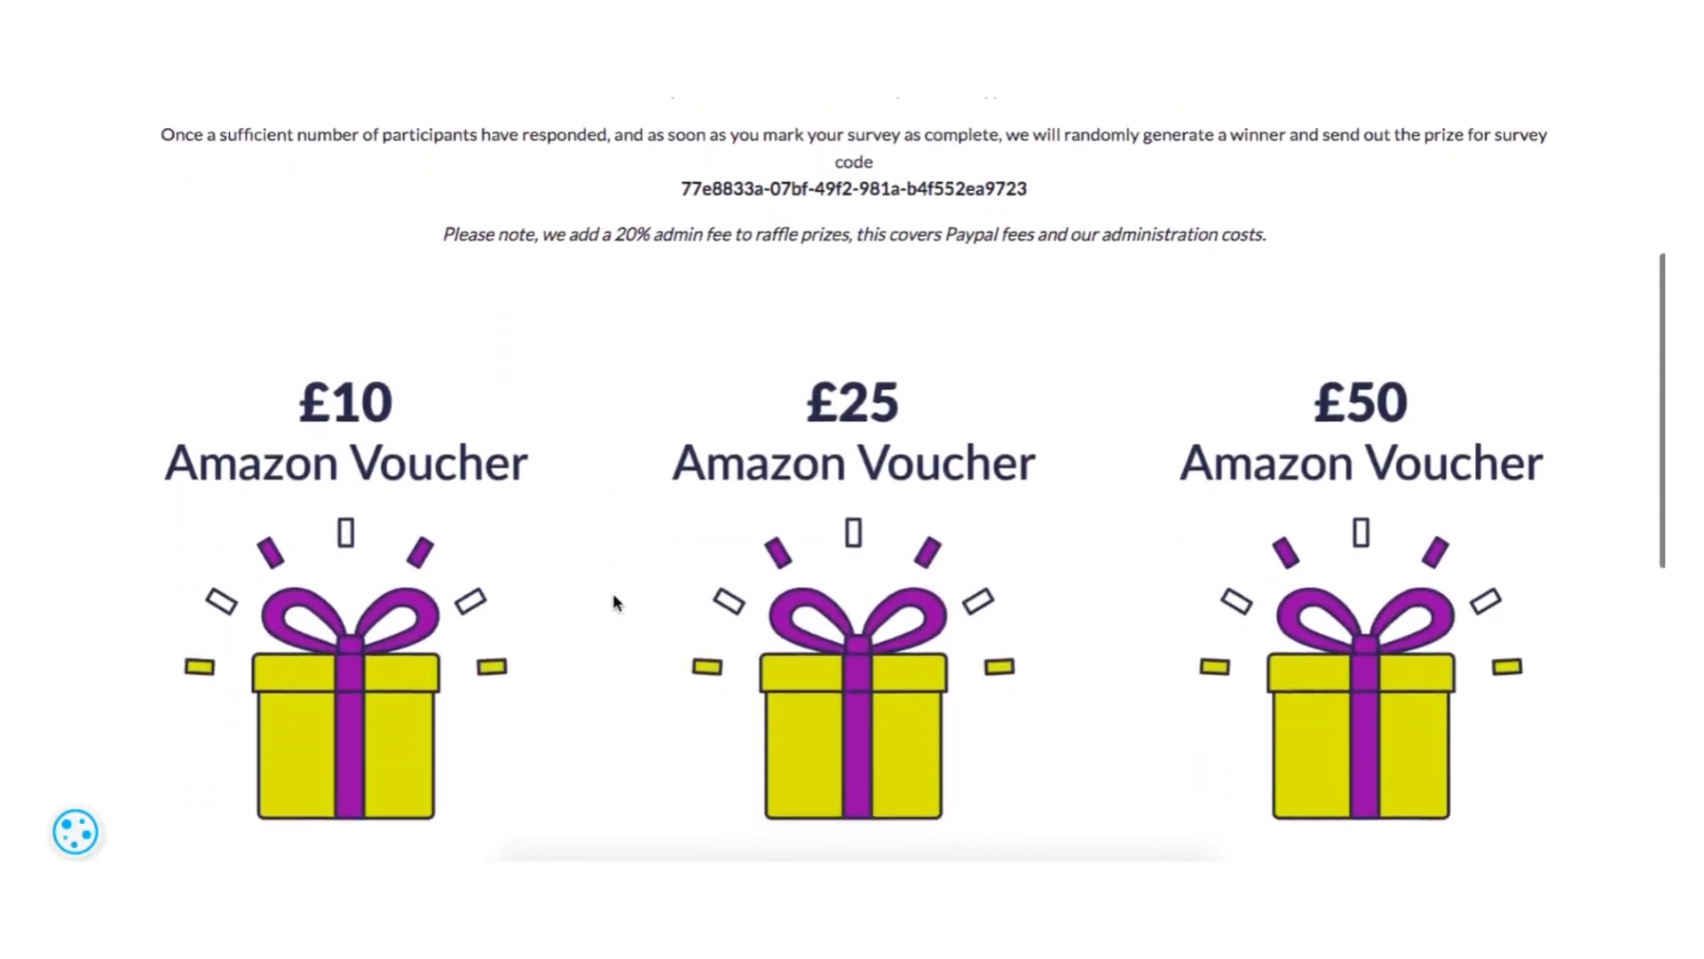
scroll(613, 600, down, 1)
scroll(613, 596, down, 1)
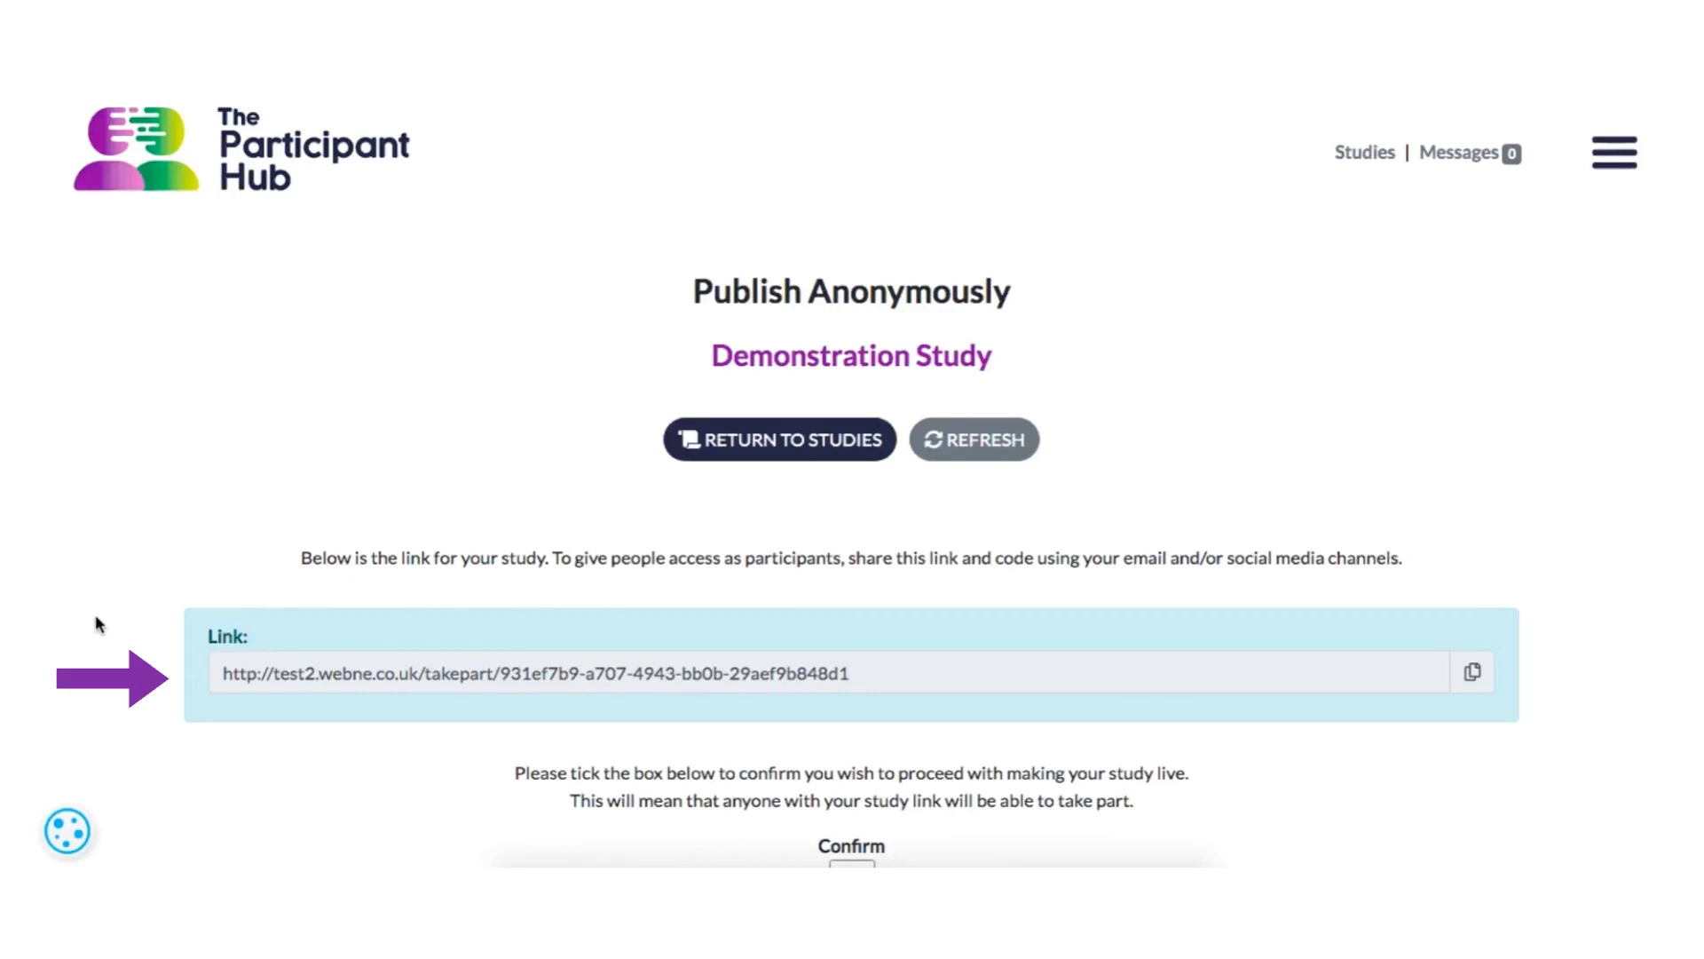
- Review the anonymous study link, confirm making the study live, and publish Demonstration Study anonymously
scroll(96, 618, down, 1)
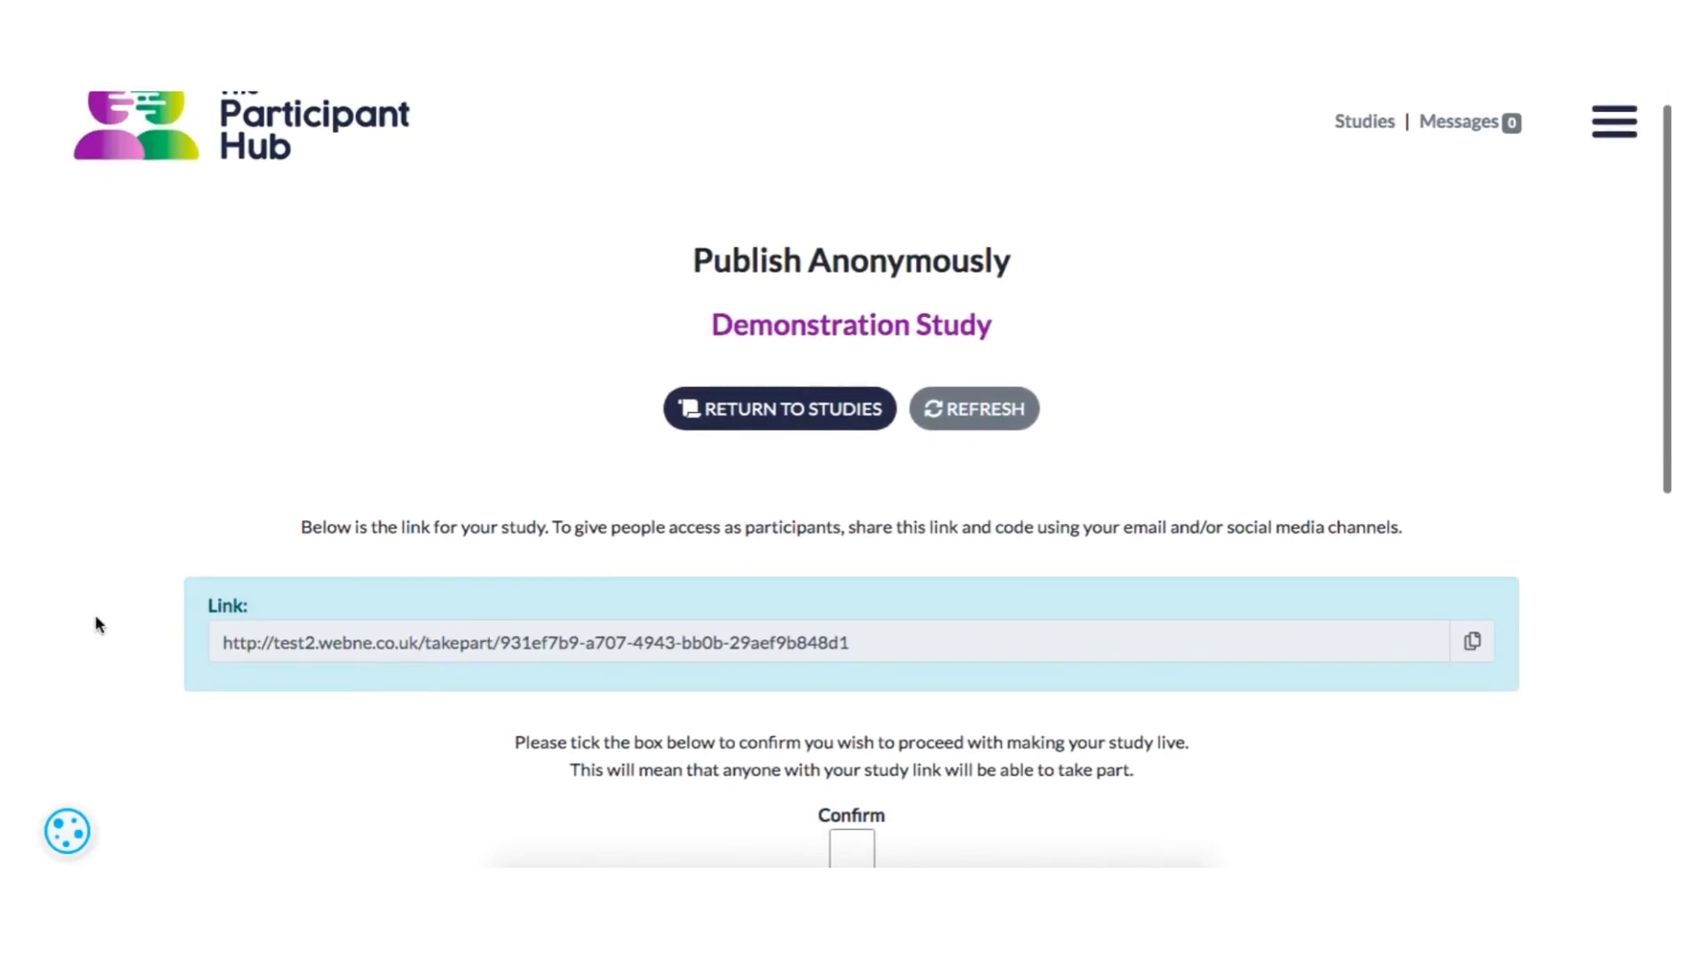
scroll(97, 622, down, 2)
scroll(96, 617, down, 2)
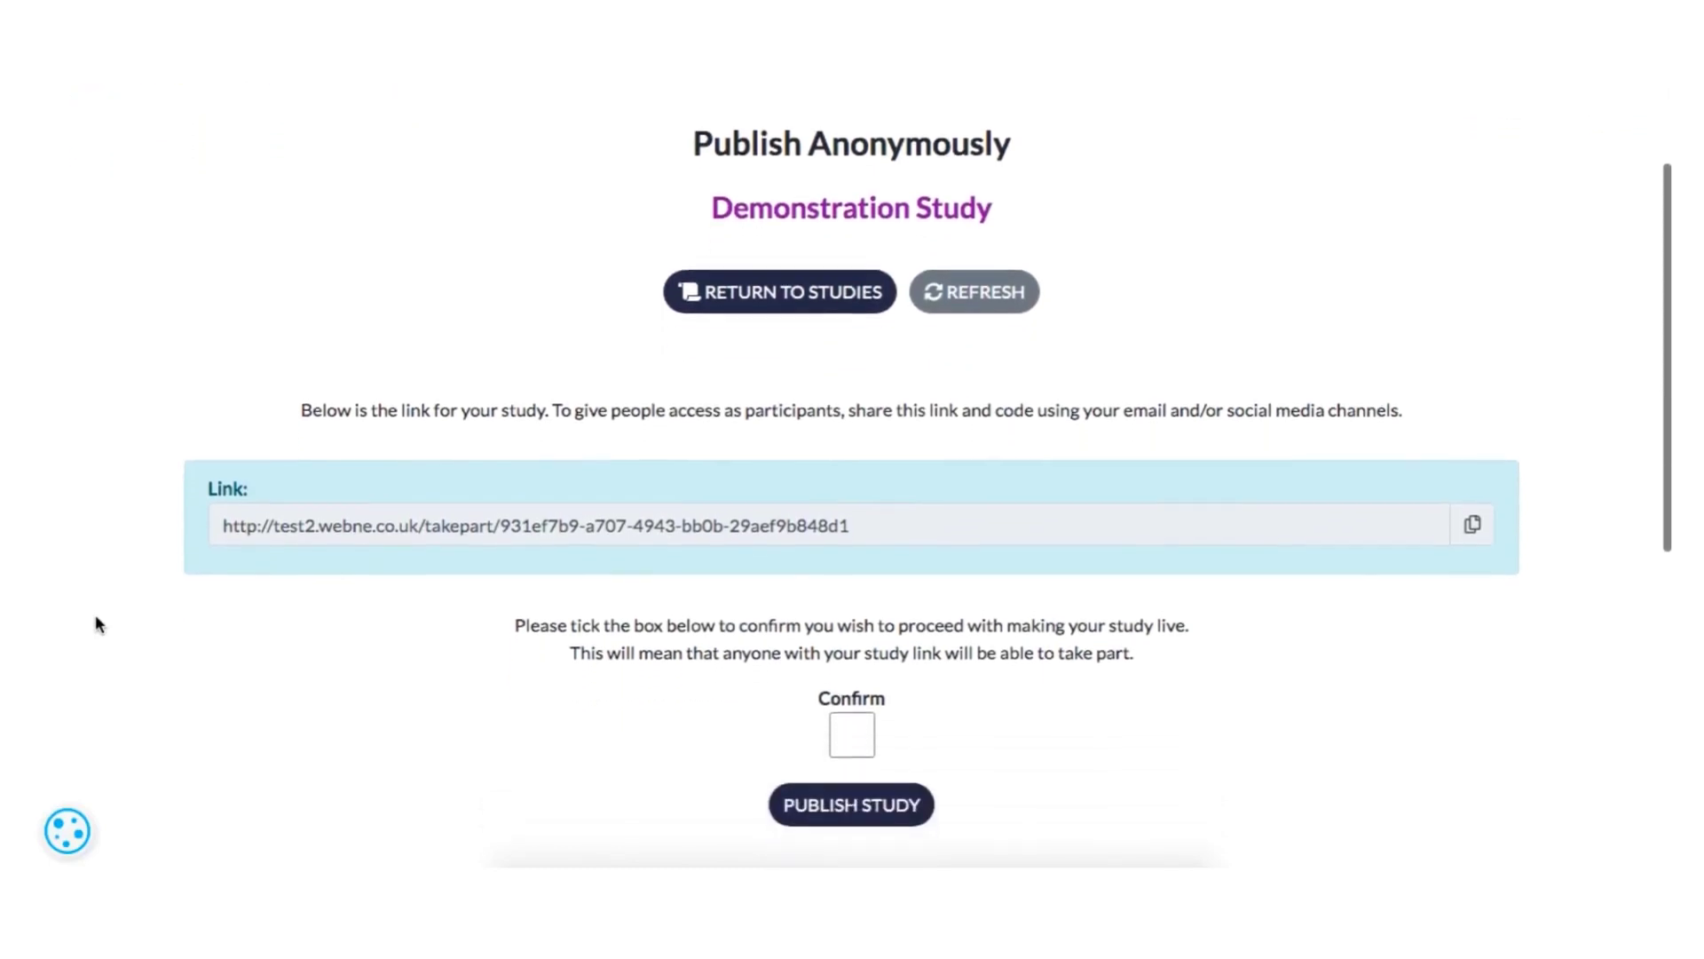
scroll(98, 624, up, 1)
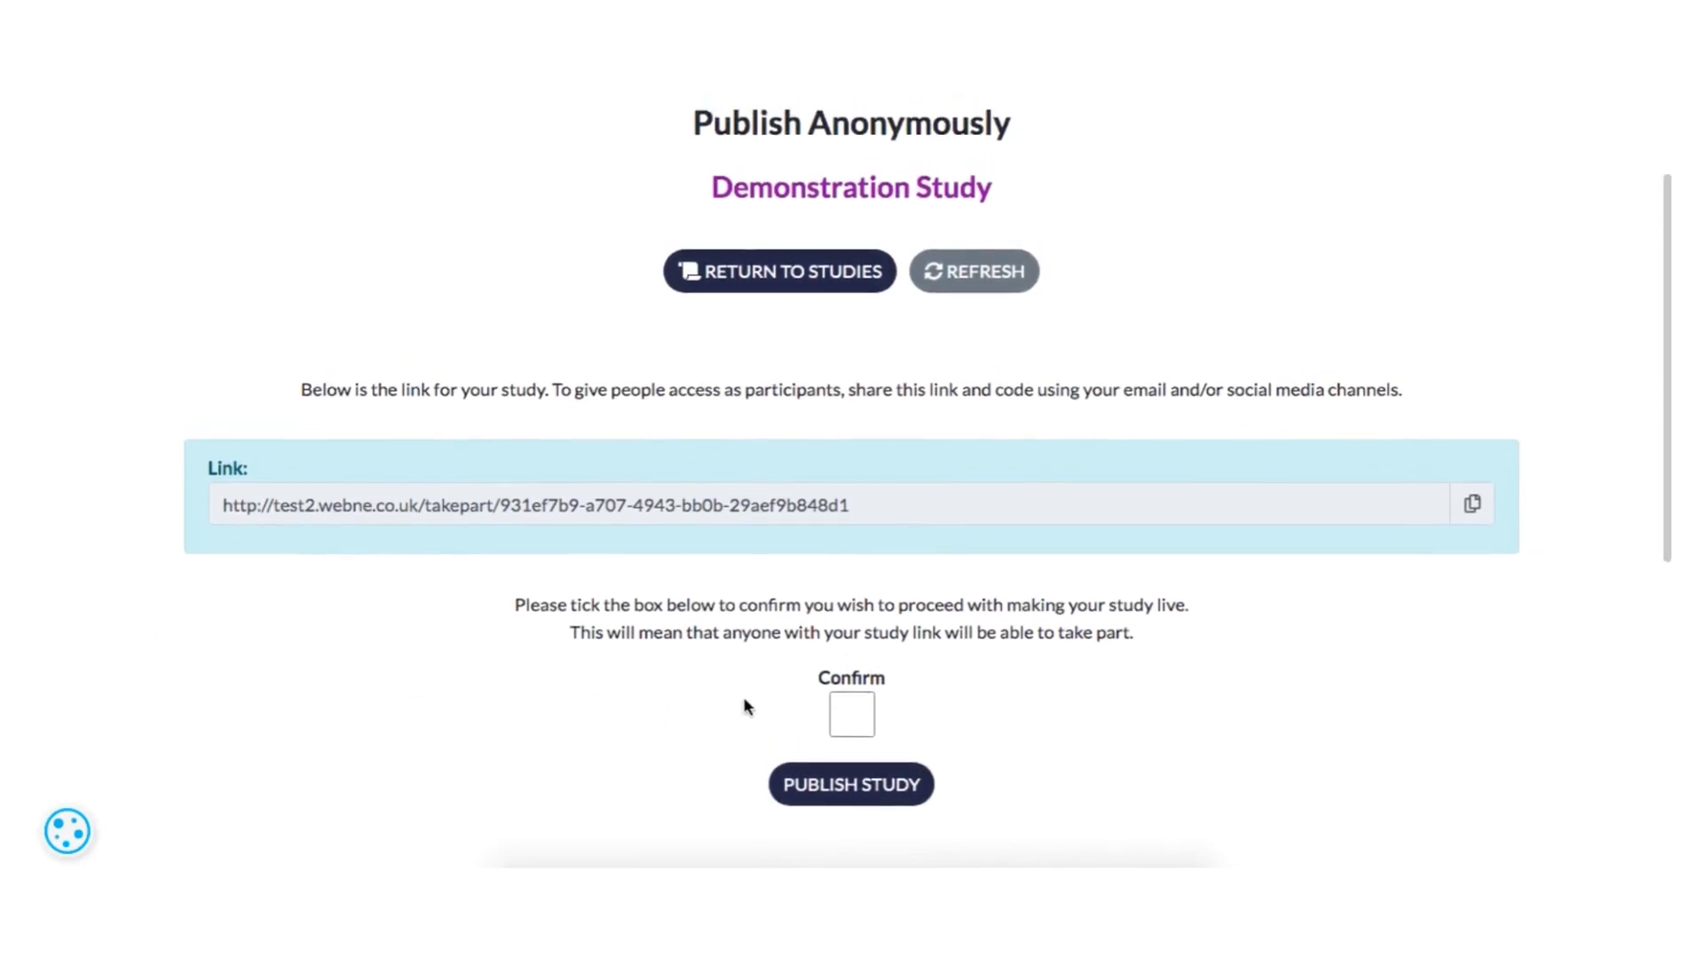
click(841, 707)
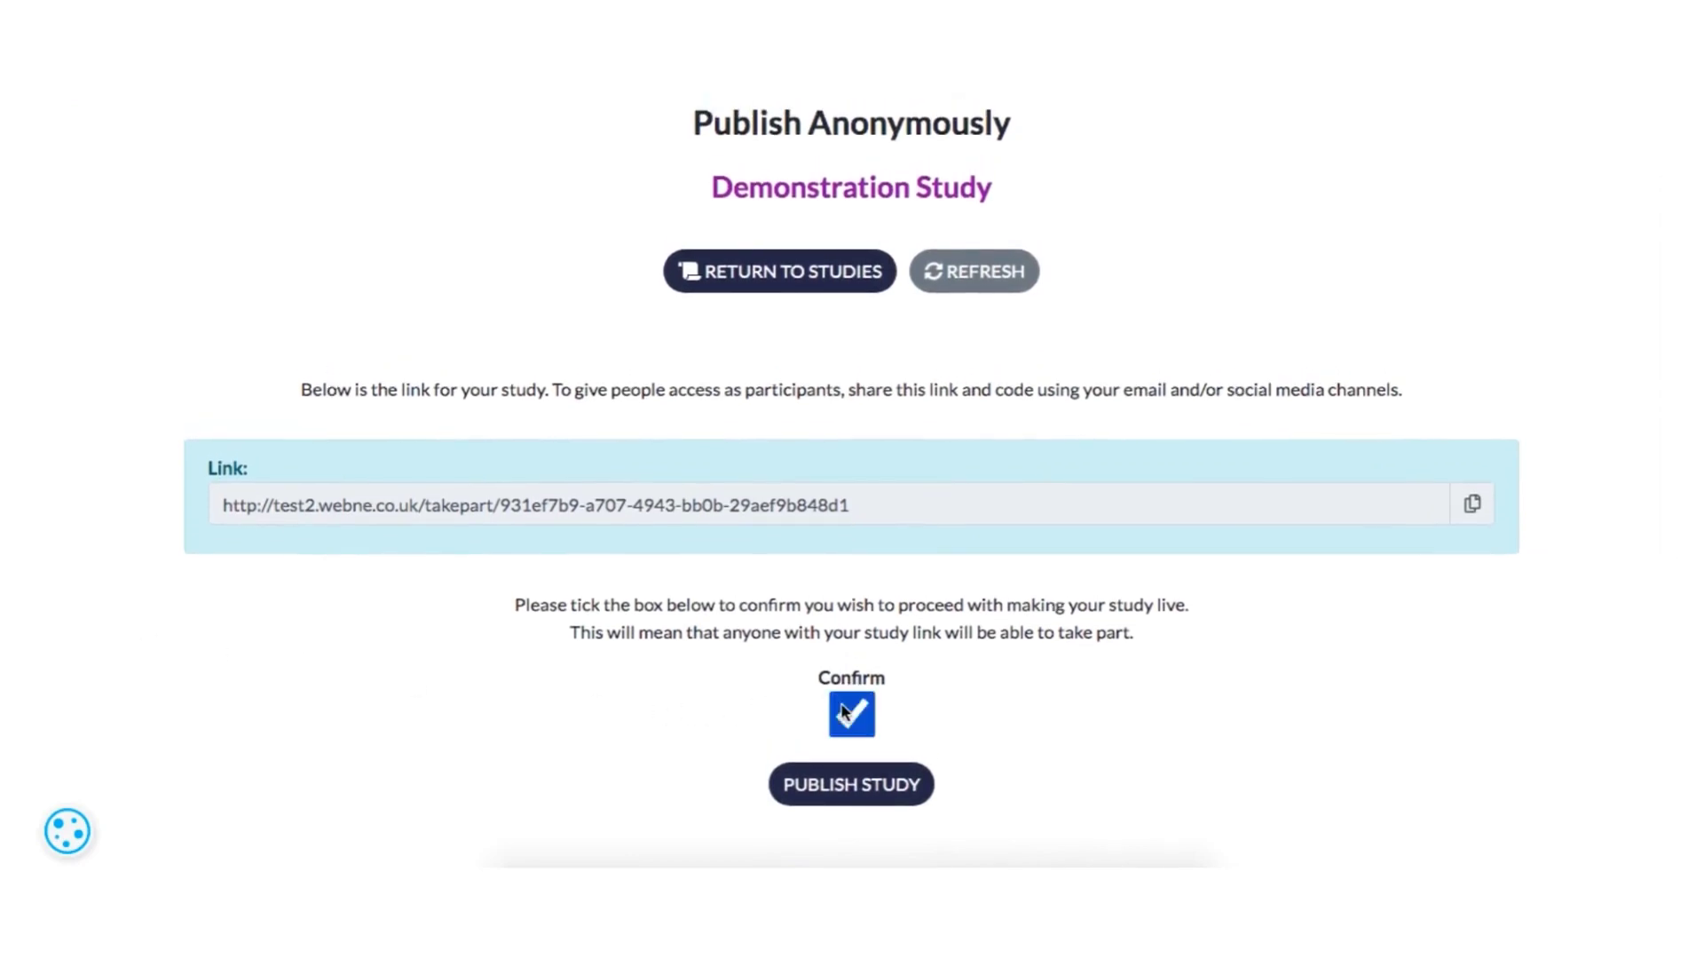
click(850, 784)
- Open the pause page for the published Demonstration Study and review its link, code and unpublish option
scroll(477, 691, down, 2)
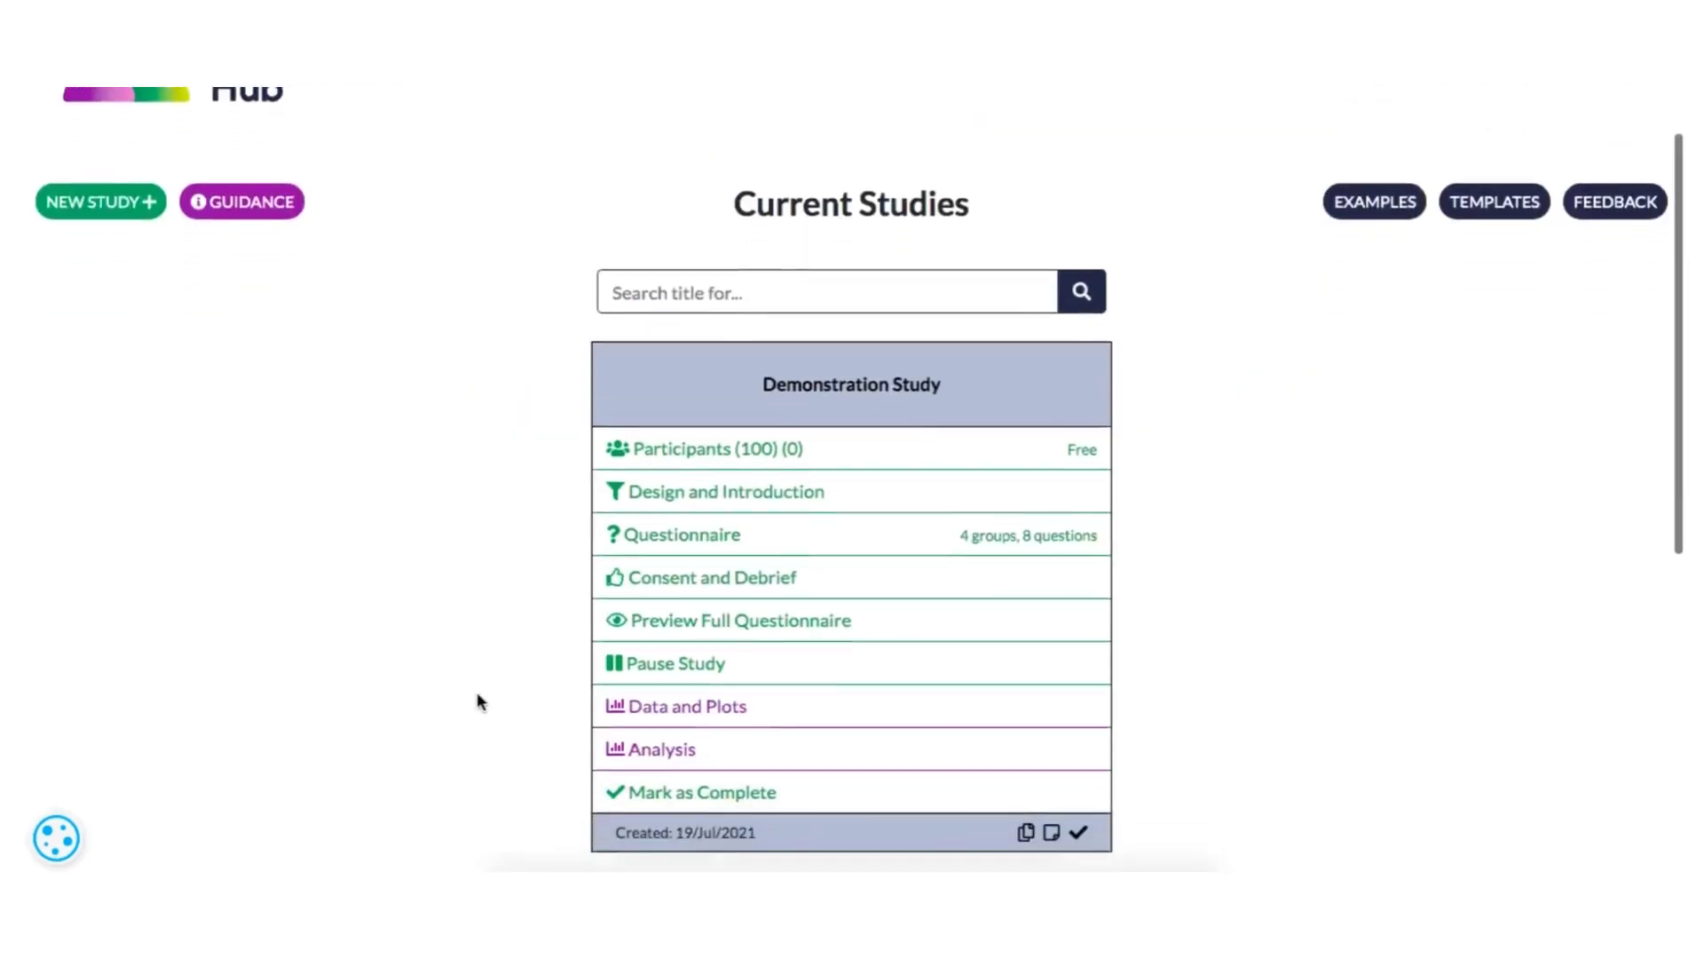
click(733, 628)
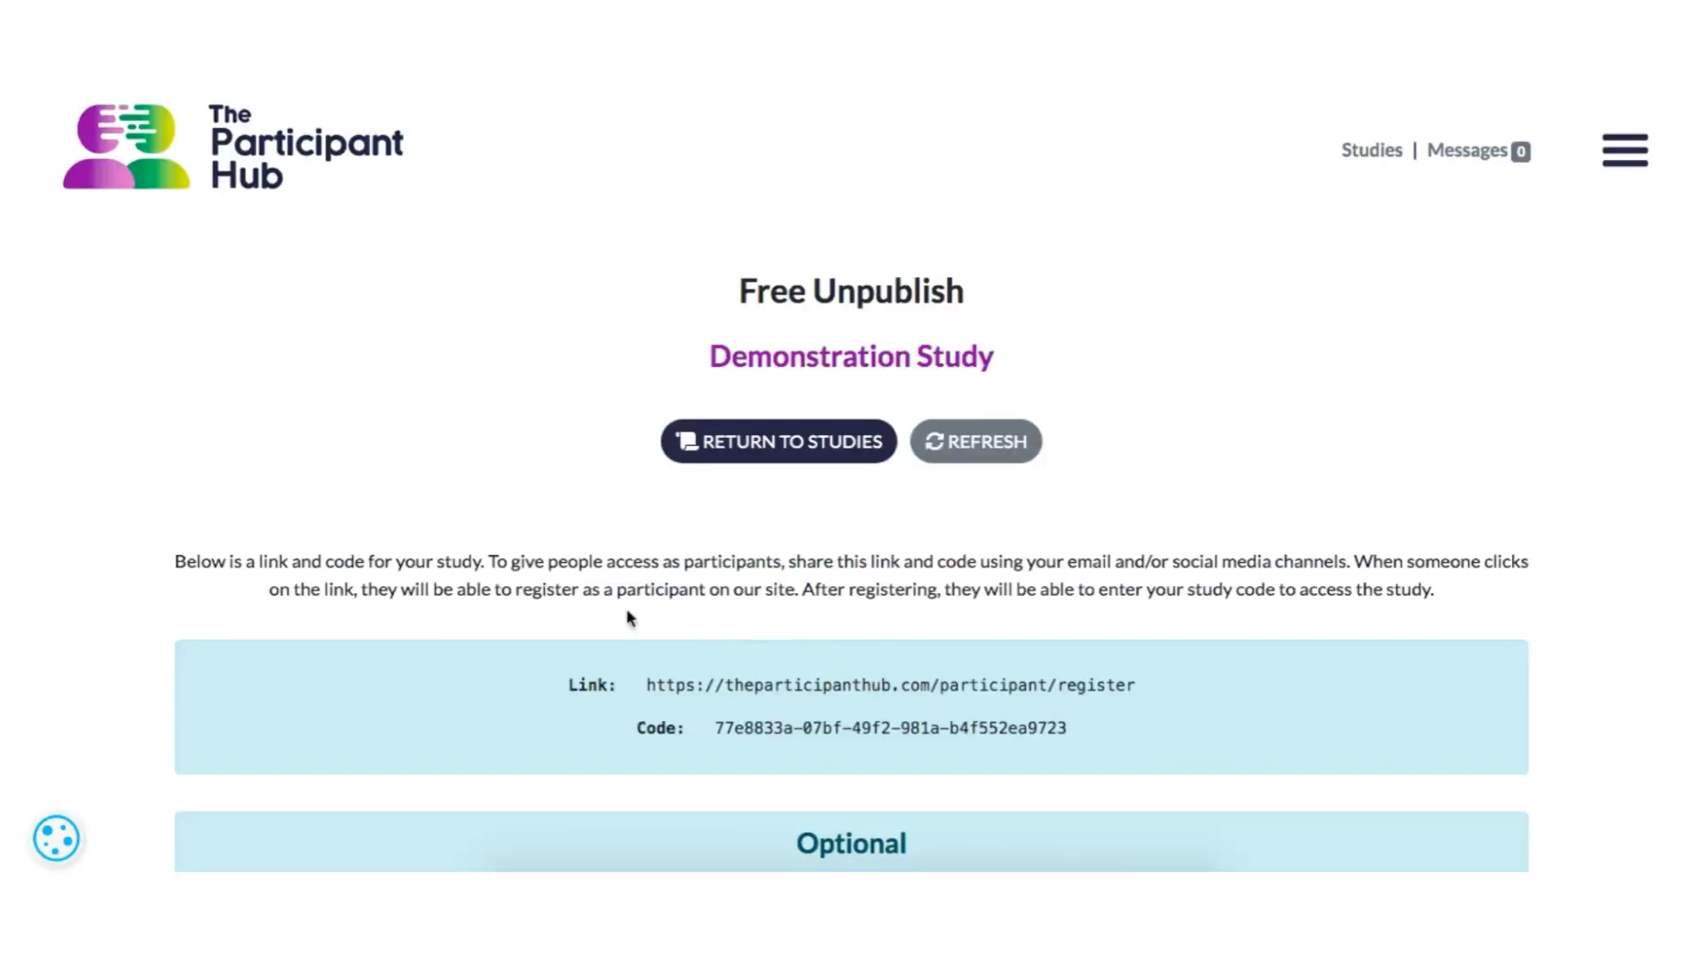
scroll(128, 626, down, 3)
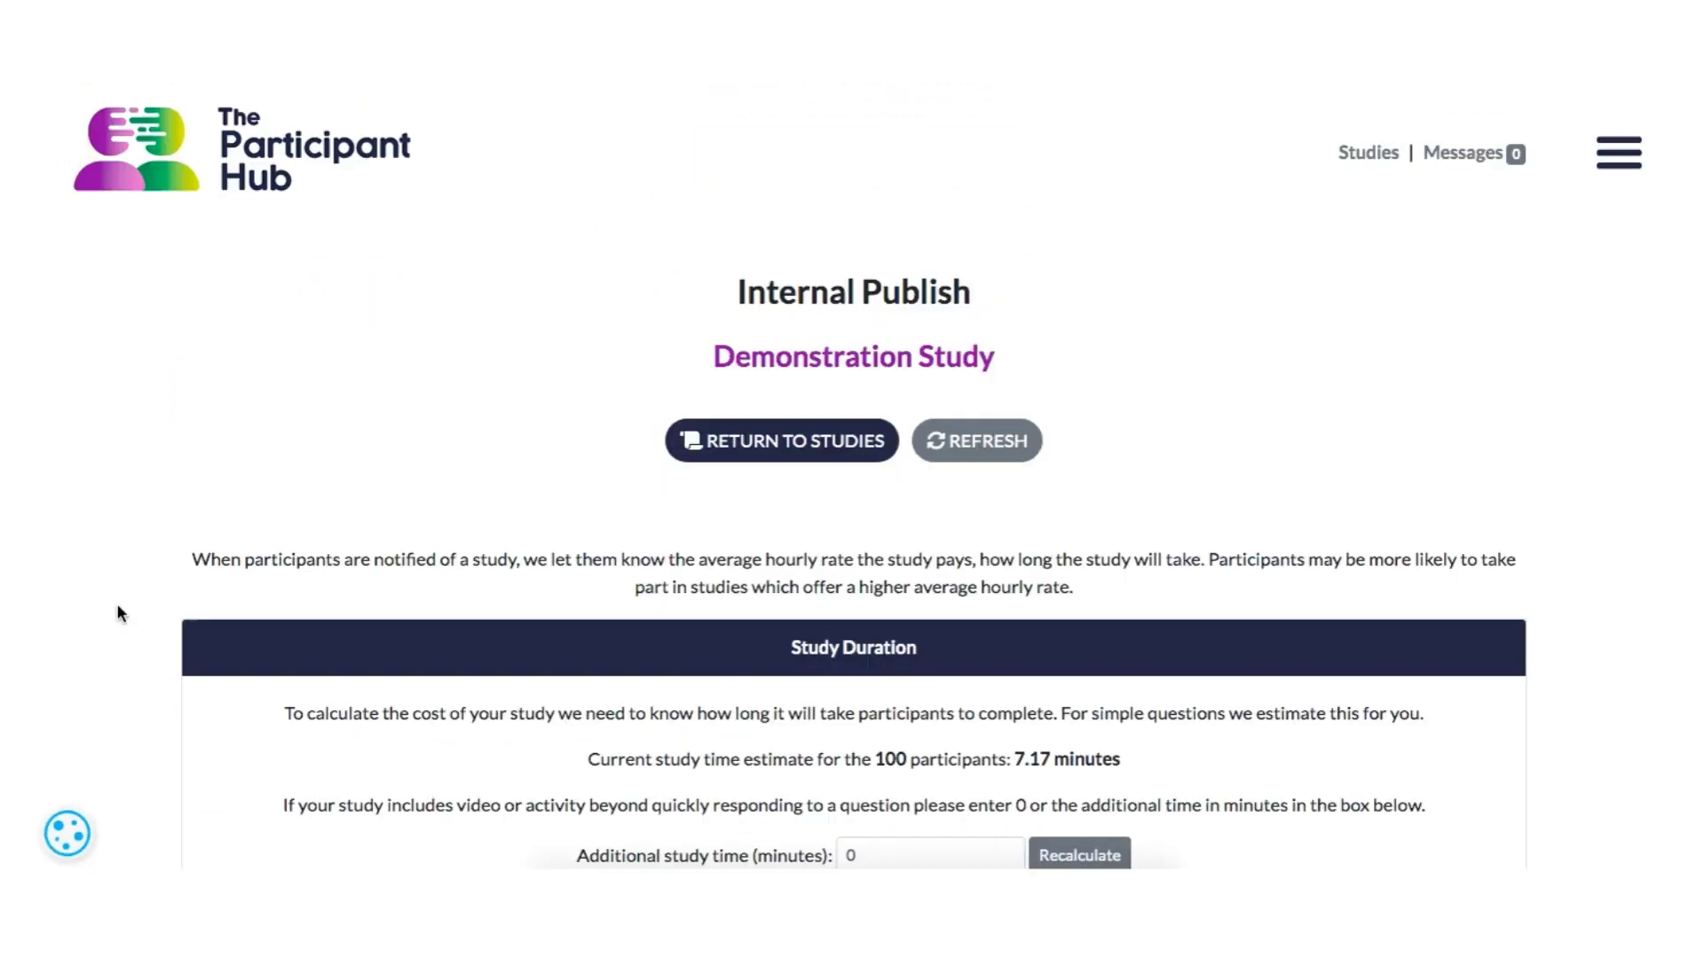
scroll(116, 604, down, 2)
scroll(120, 613, down, 2)
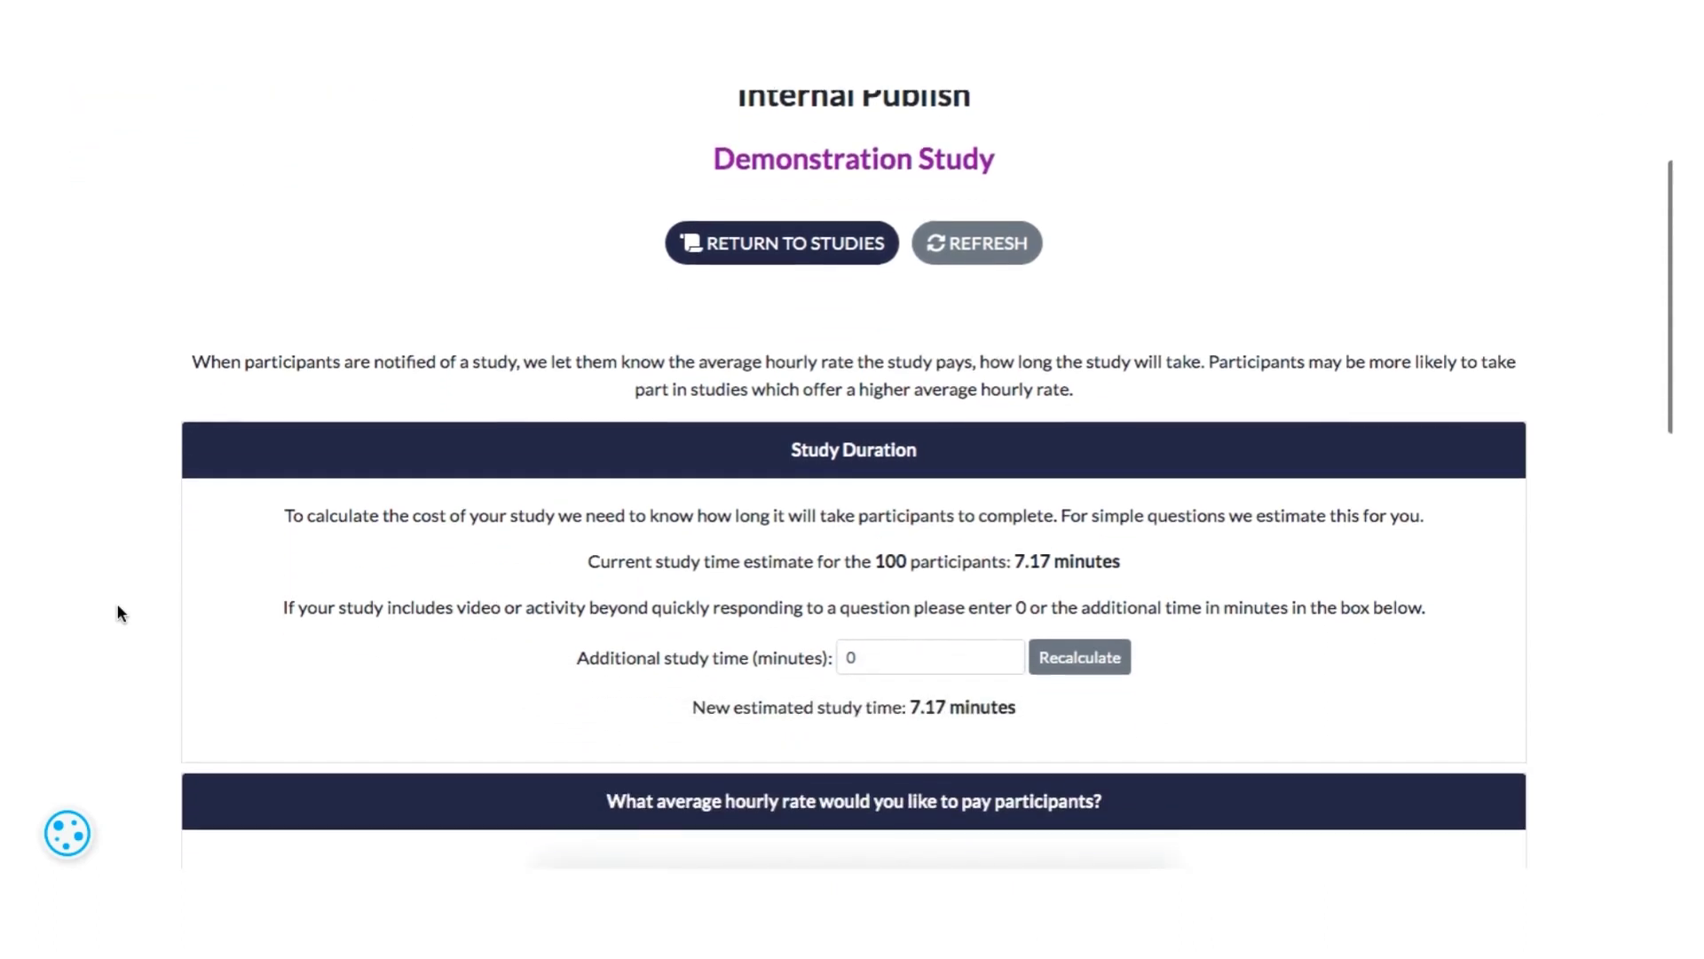
- Set the additional study time to 10 minutes for internal publishing and recalculate the estimated duration
scroll(118, 612, down, 1)
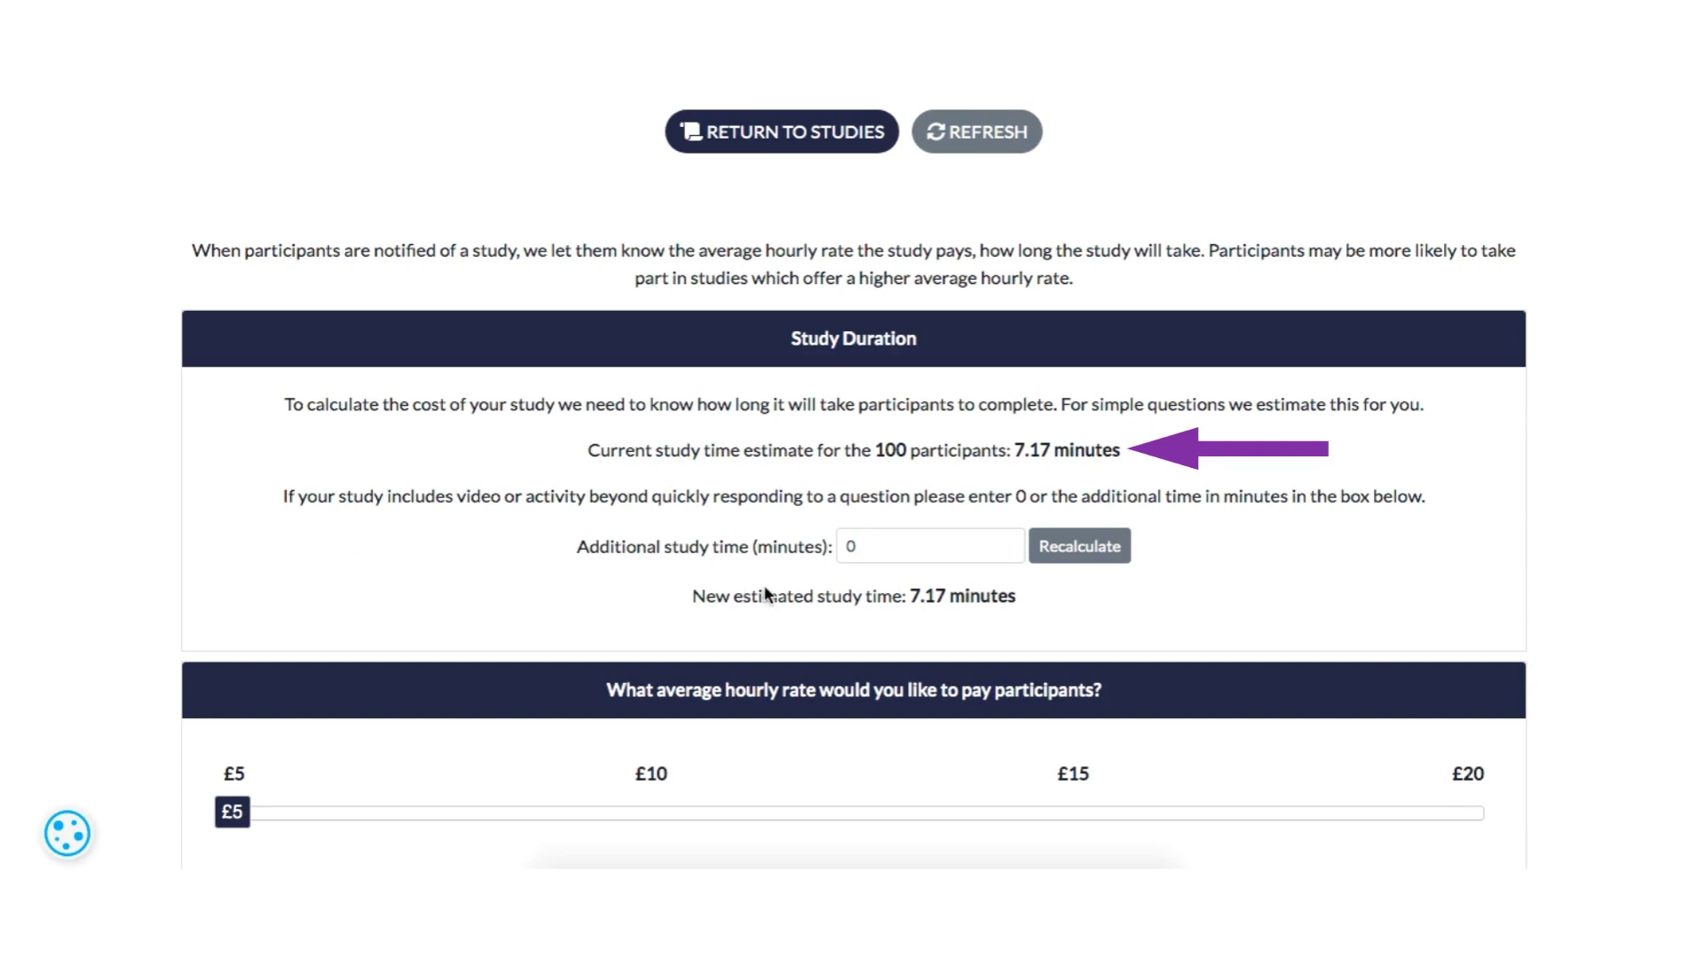
click(871, 546)
key(BackSpace)
text(10)
click(1058, 541)
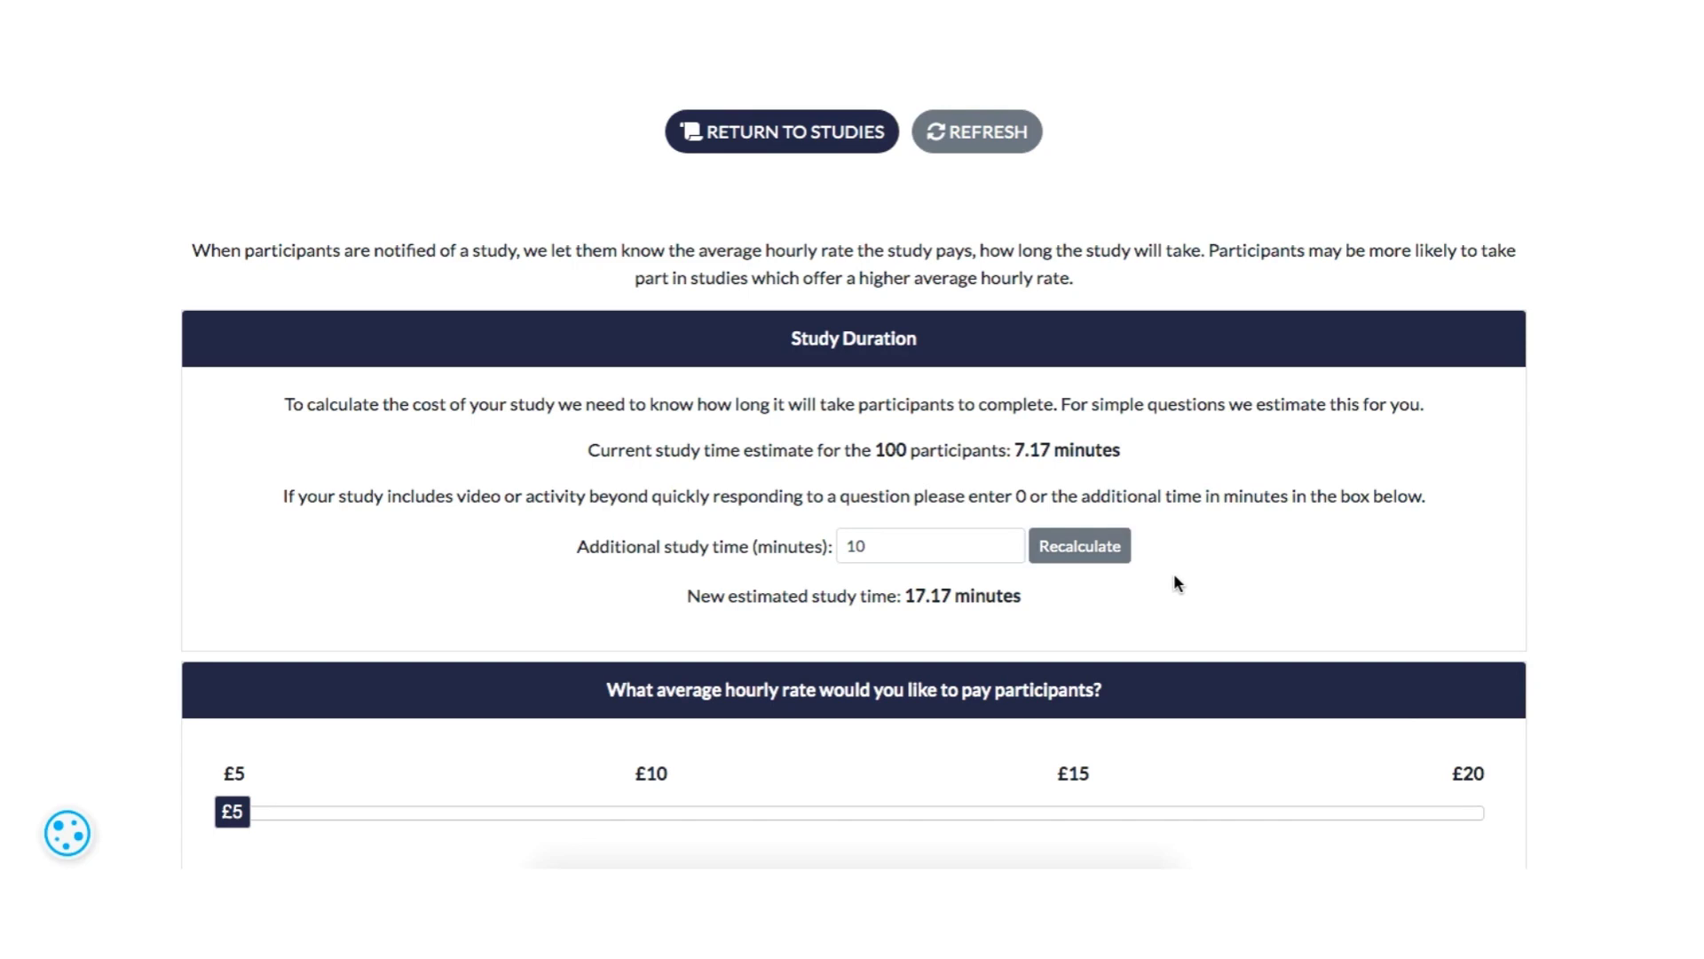
- Set the average hourly rate paid to participants to £6
scroll(1173, 579, down, 1)
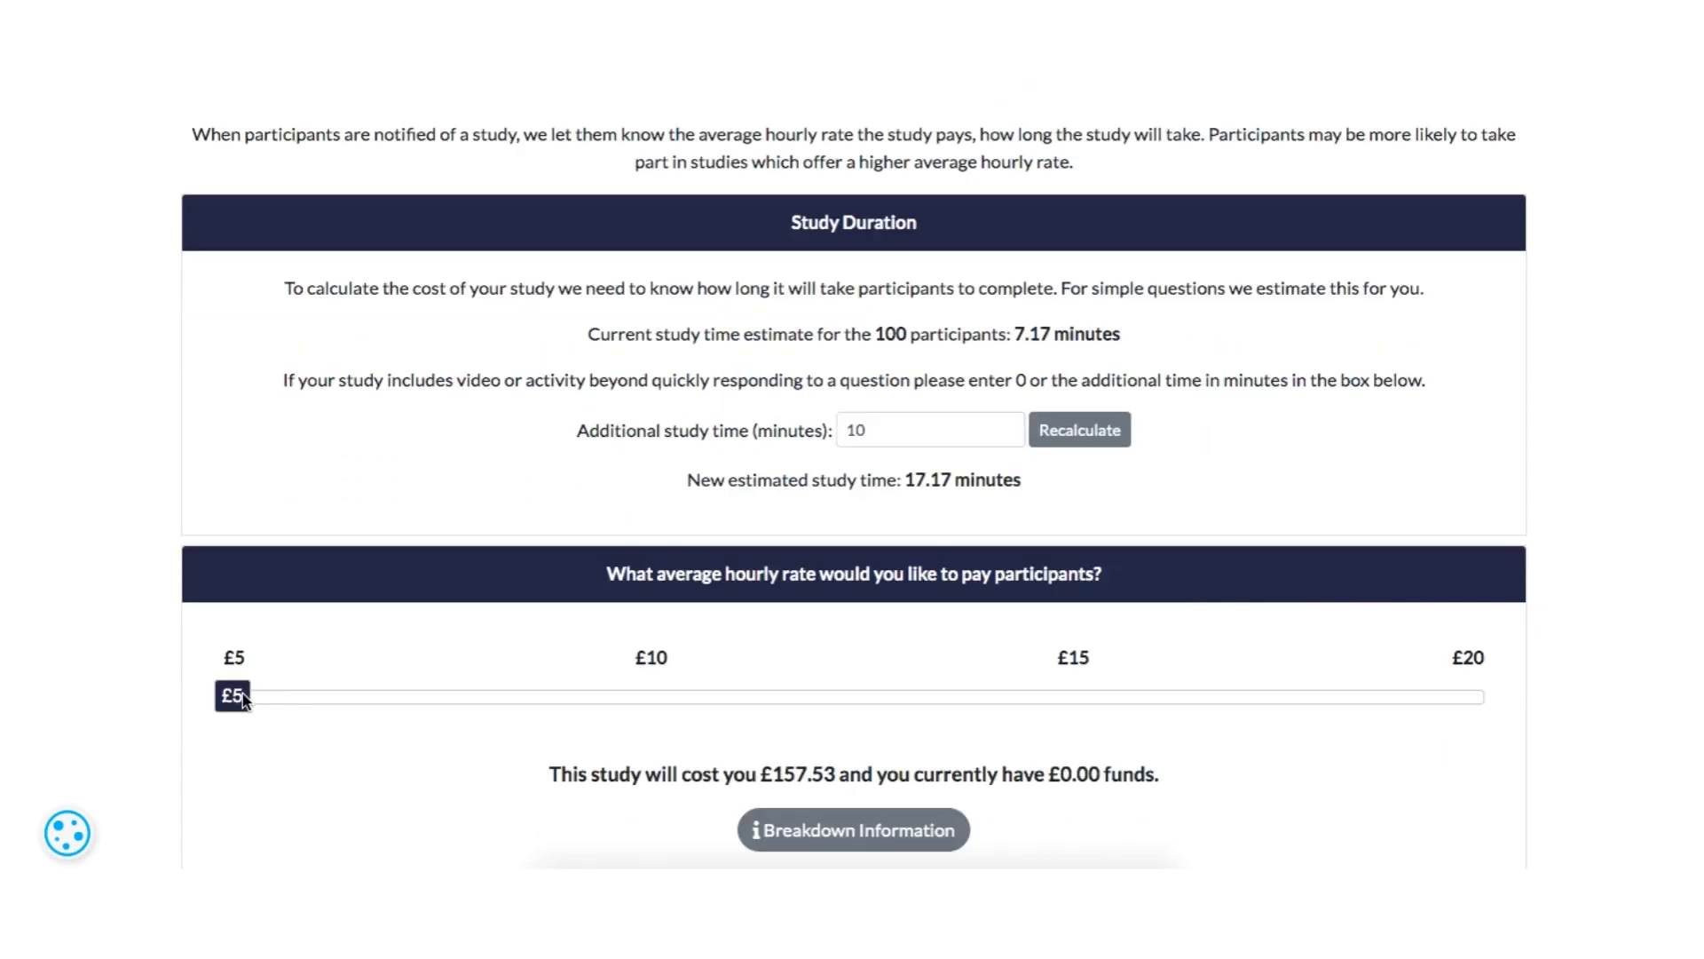
click(239, 701)
drag(258, 696, 331, 712)
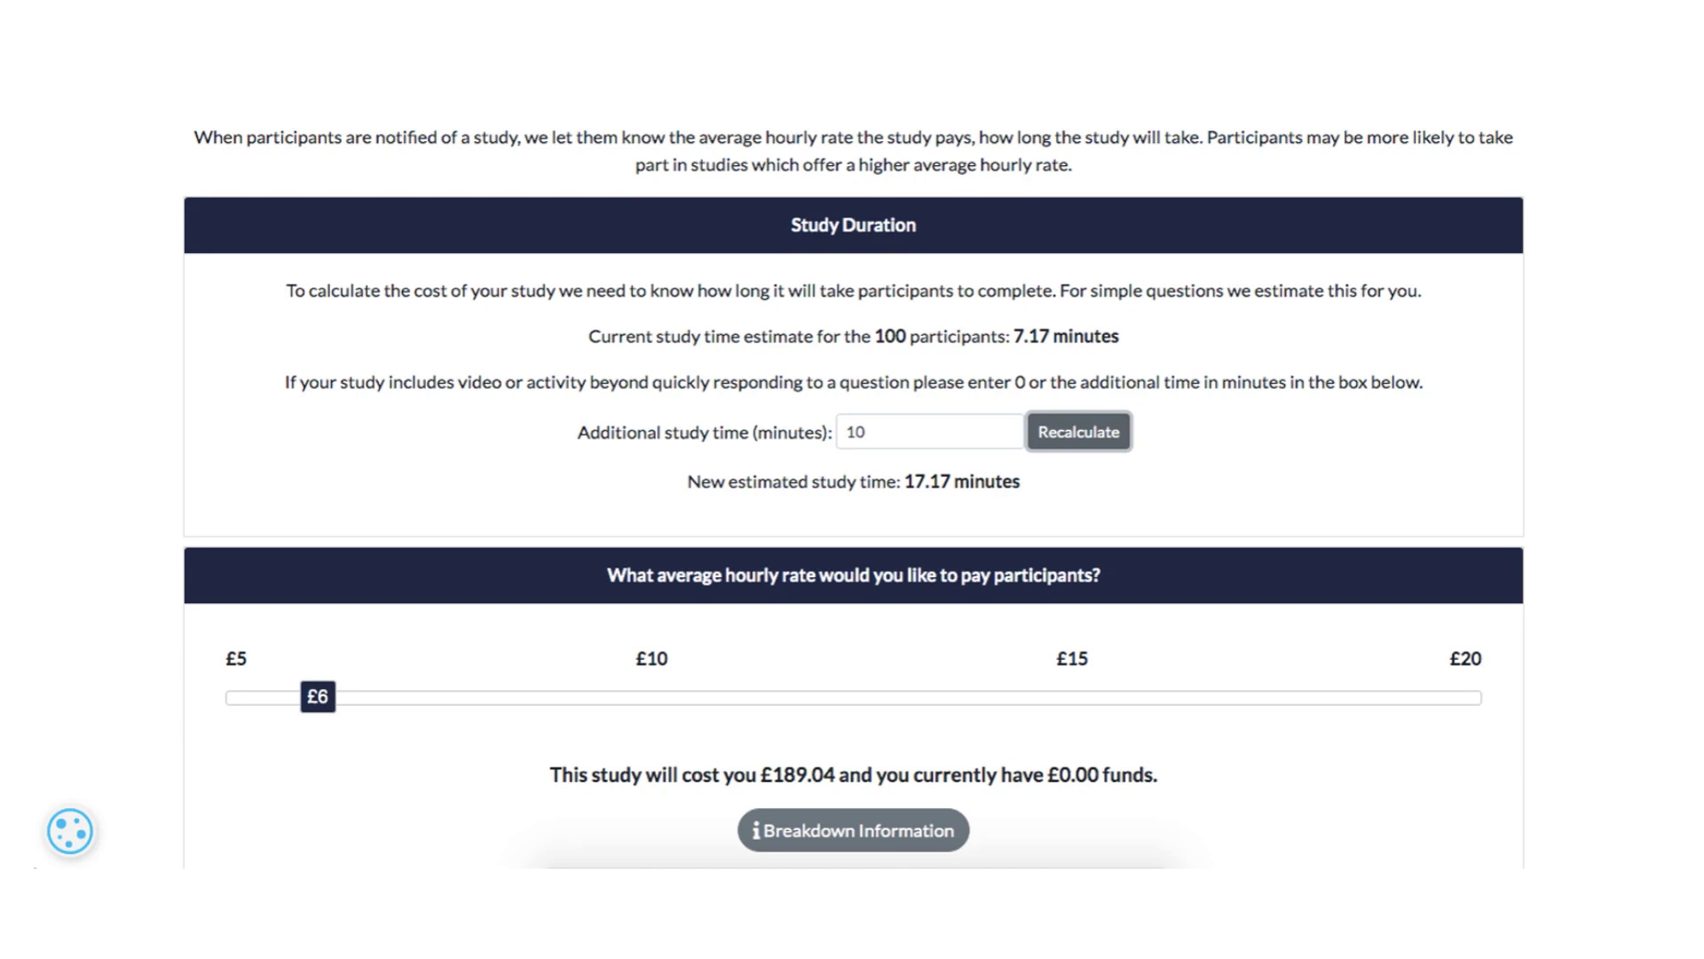
- Show the study's cost breakdown and examine the participant payments, service fee and total
click(830, 834)
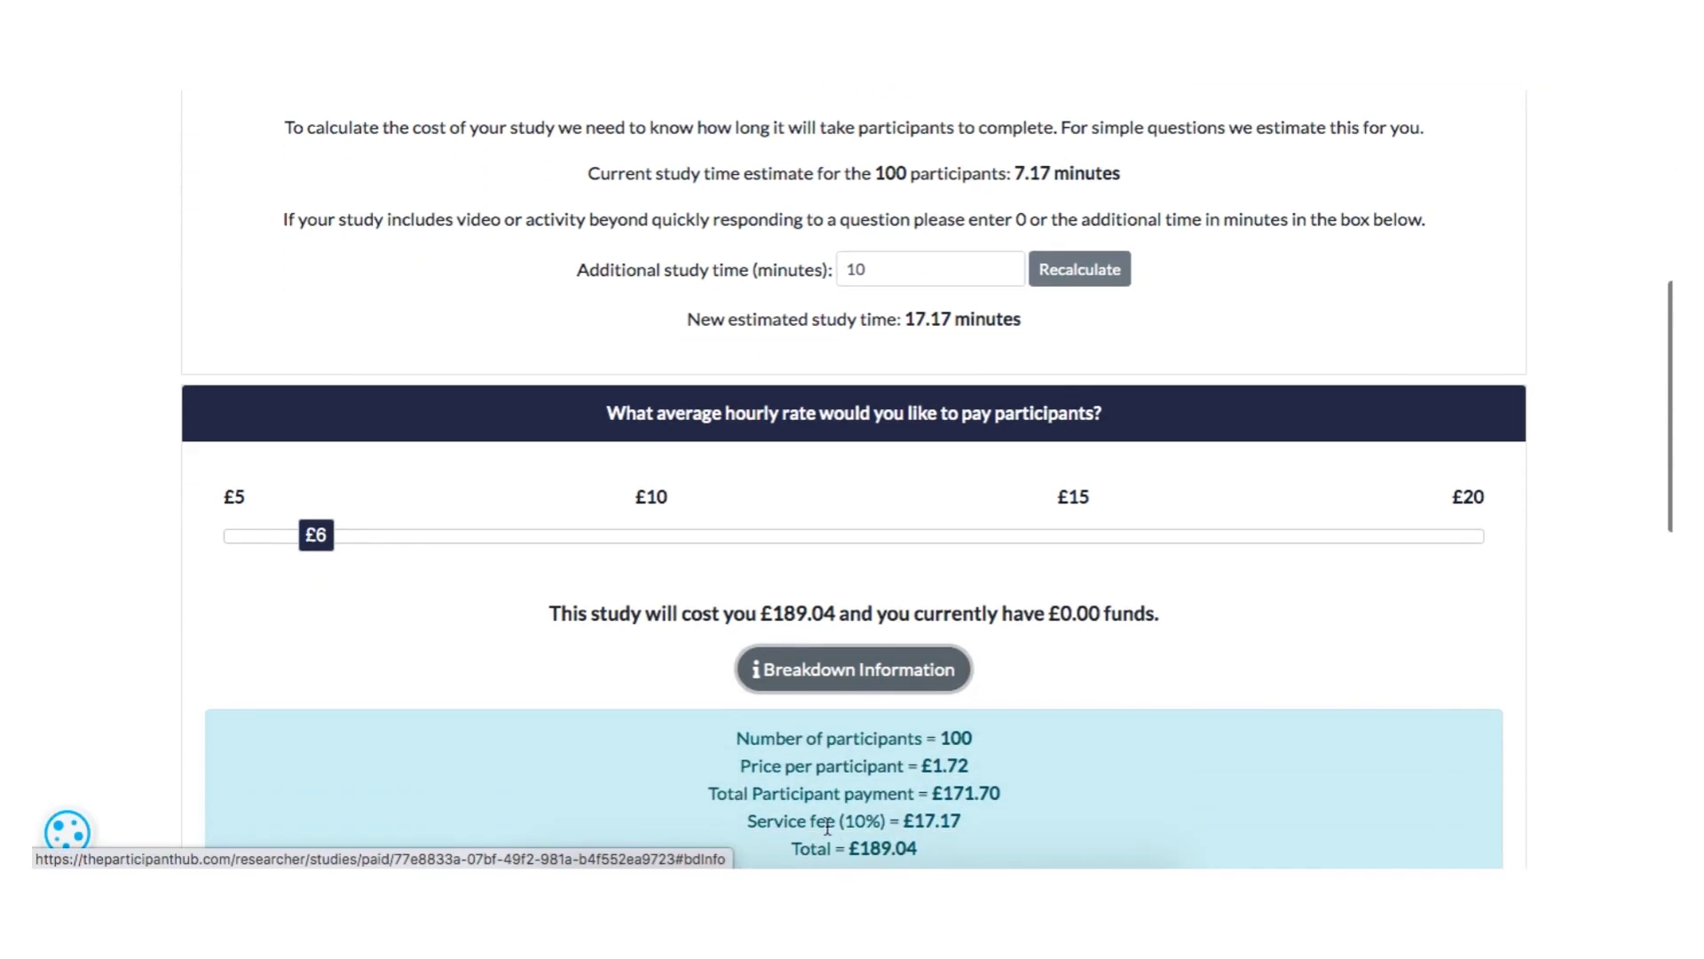
scroll(827, 826, down, 1)
scroll(827, 826, up, 1)
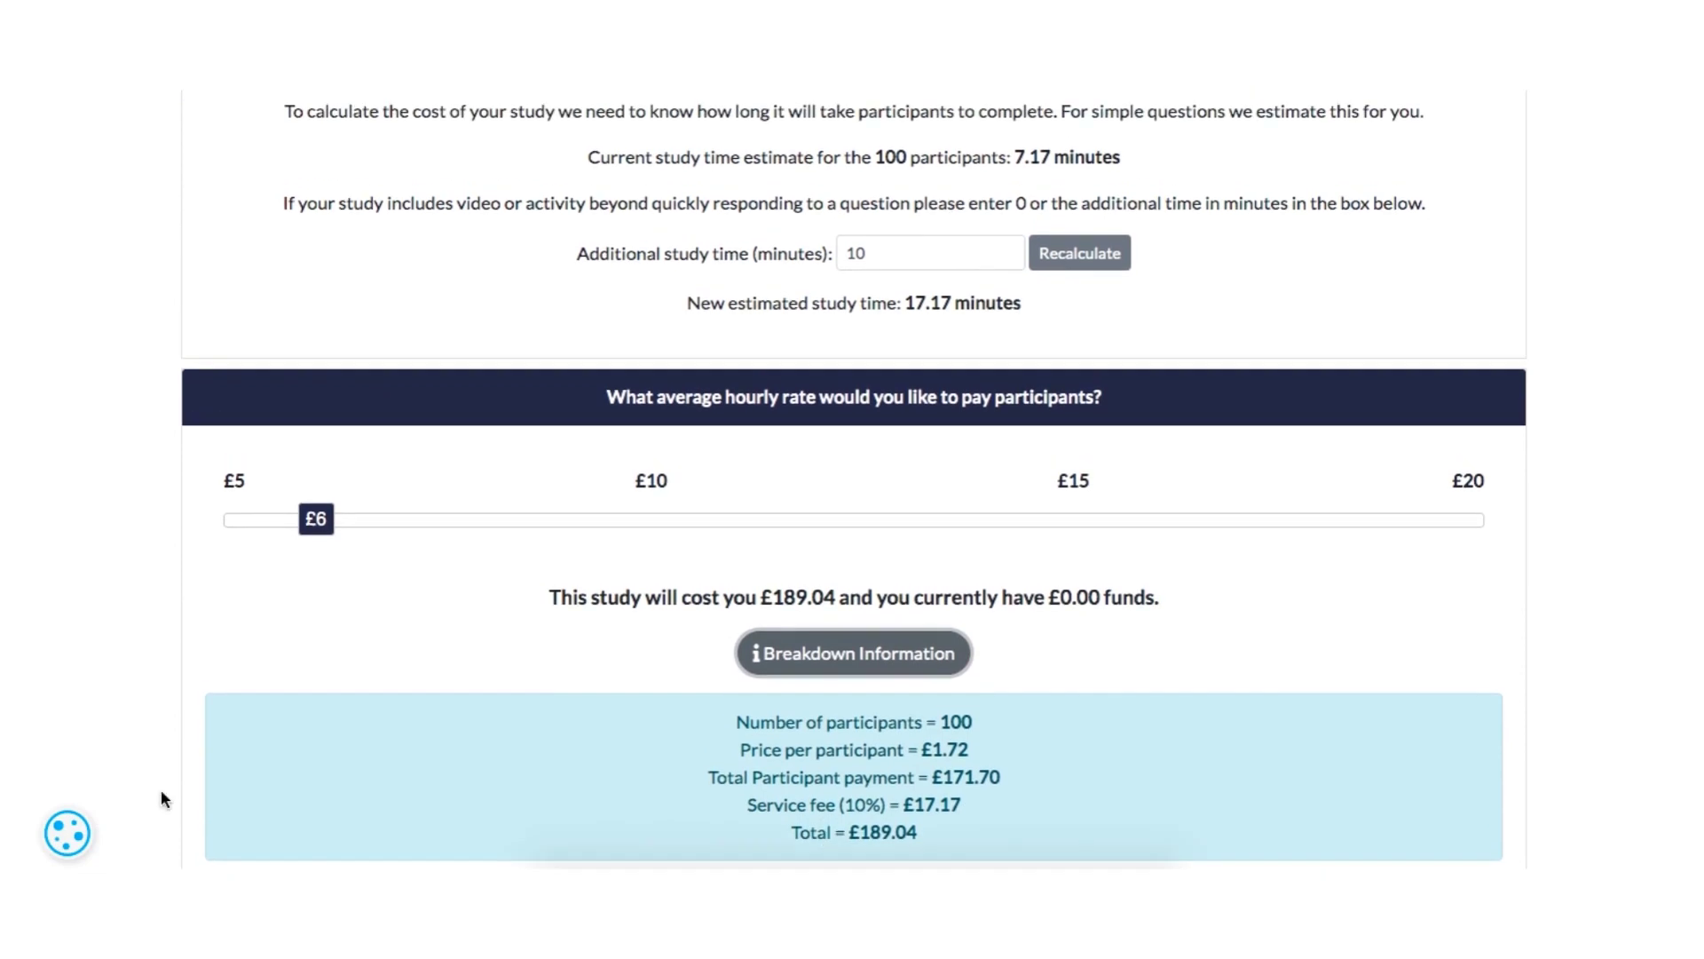
- Confirm making the study live and send it to the participant pool using the researcher funds
scroll(162, 790, down, 3)
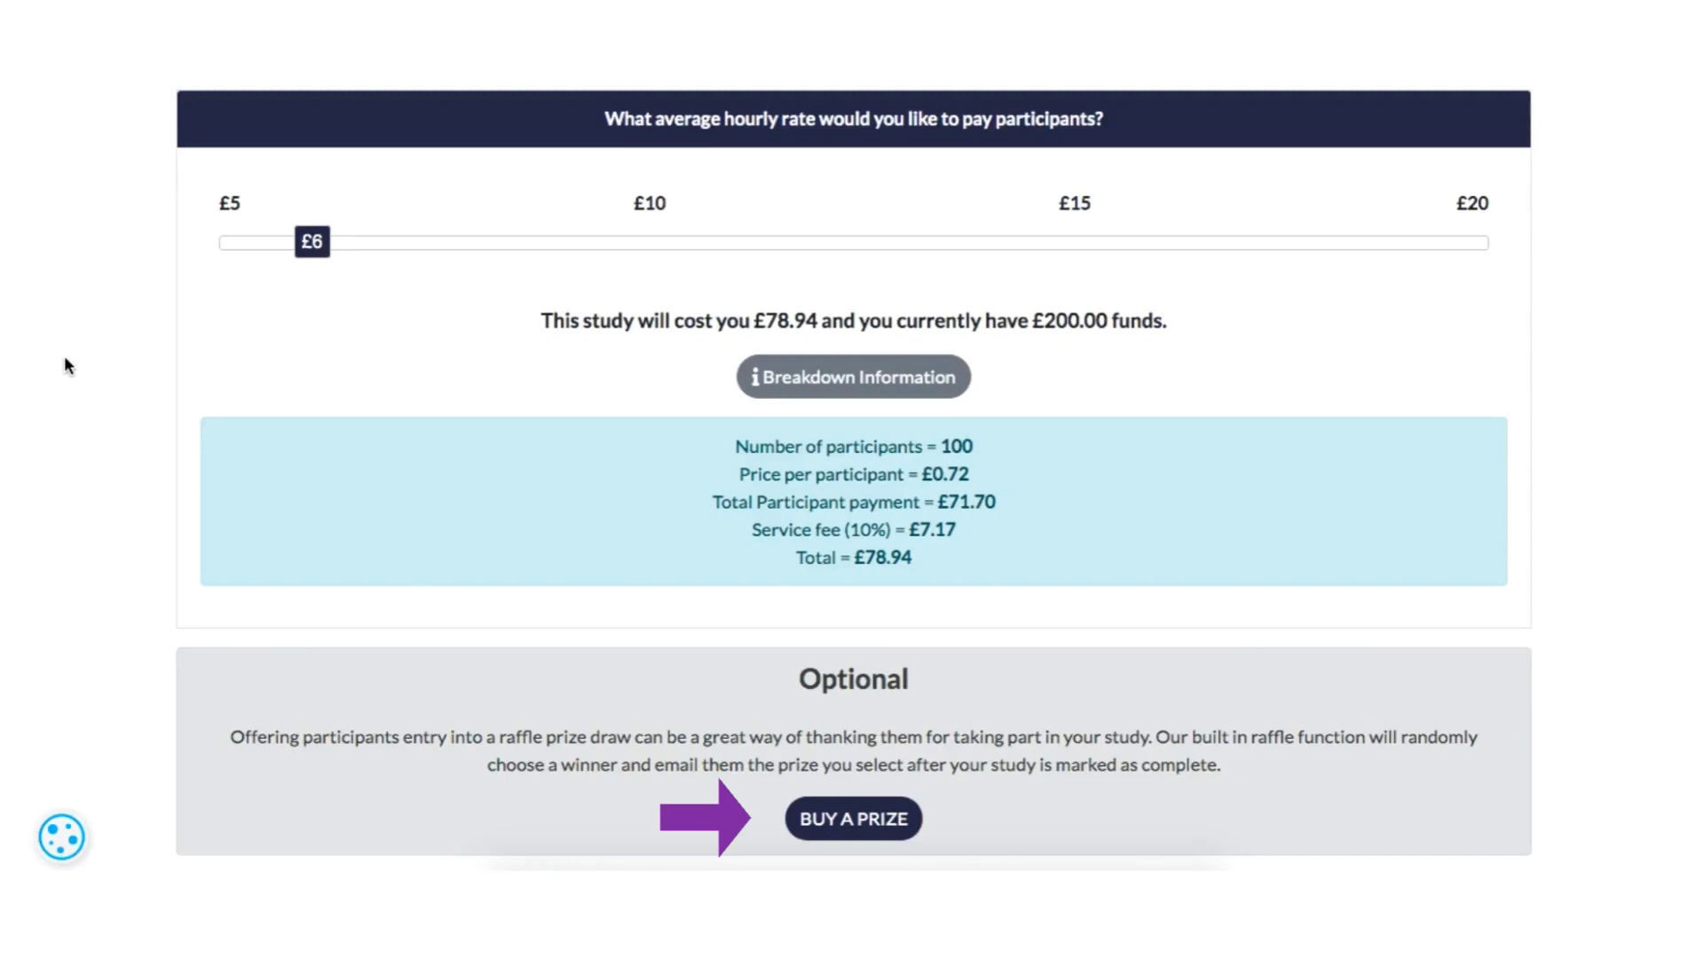
scroll(66, 363, down, 3)
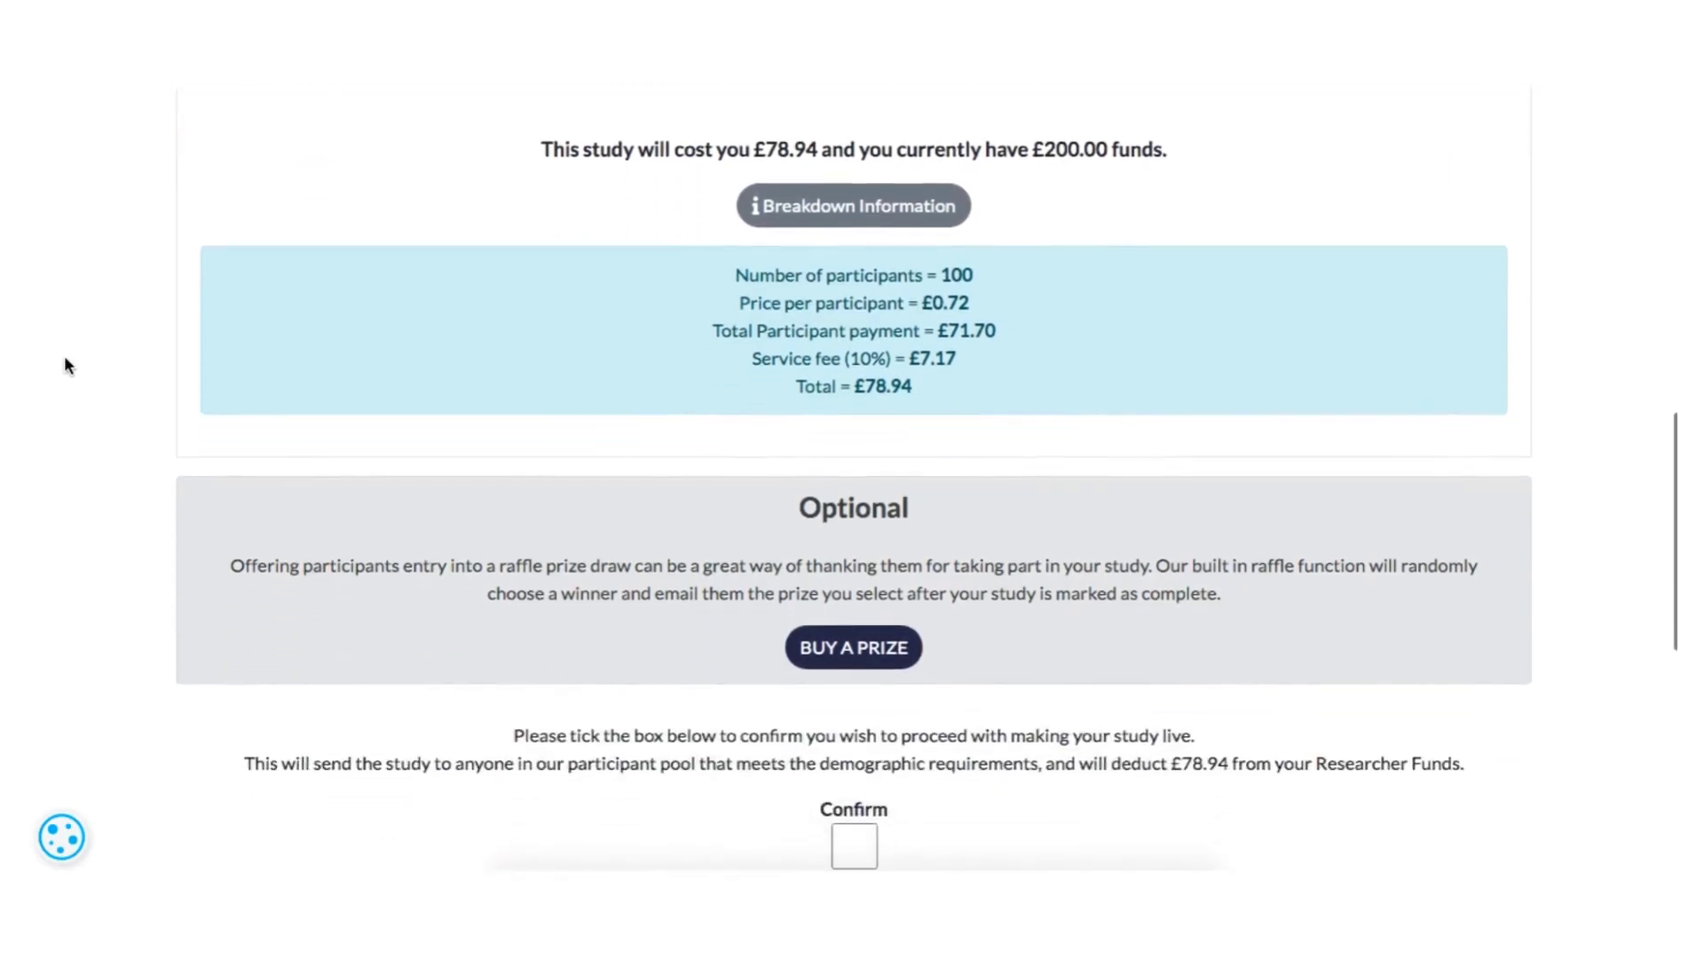
scroll(65, 364, down, 1)
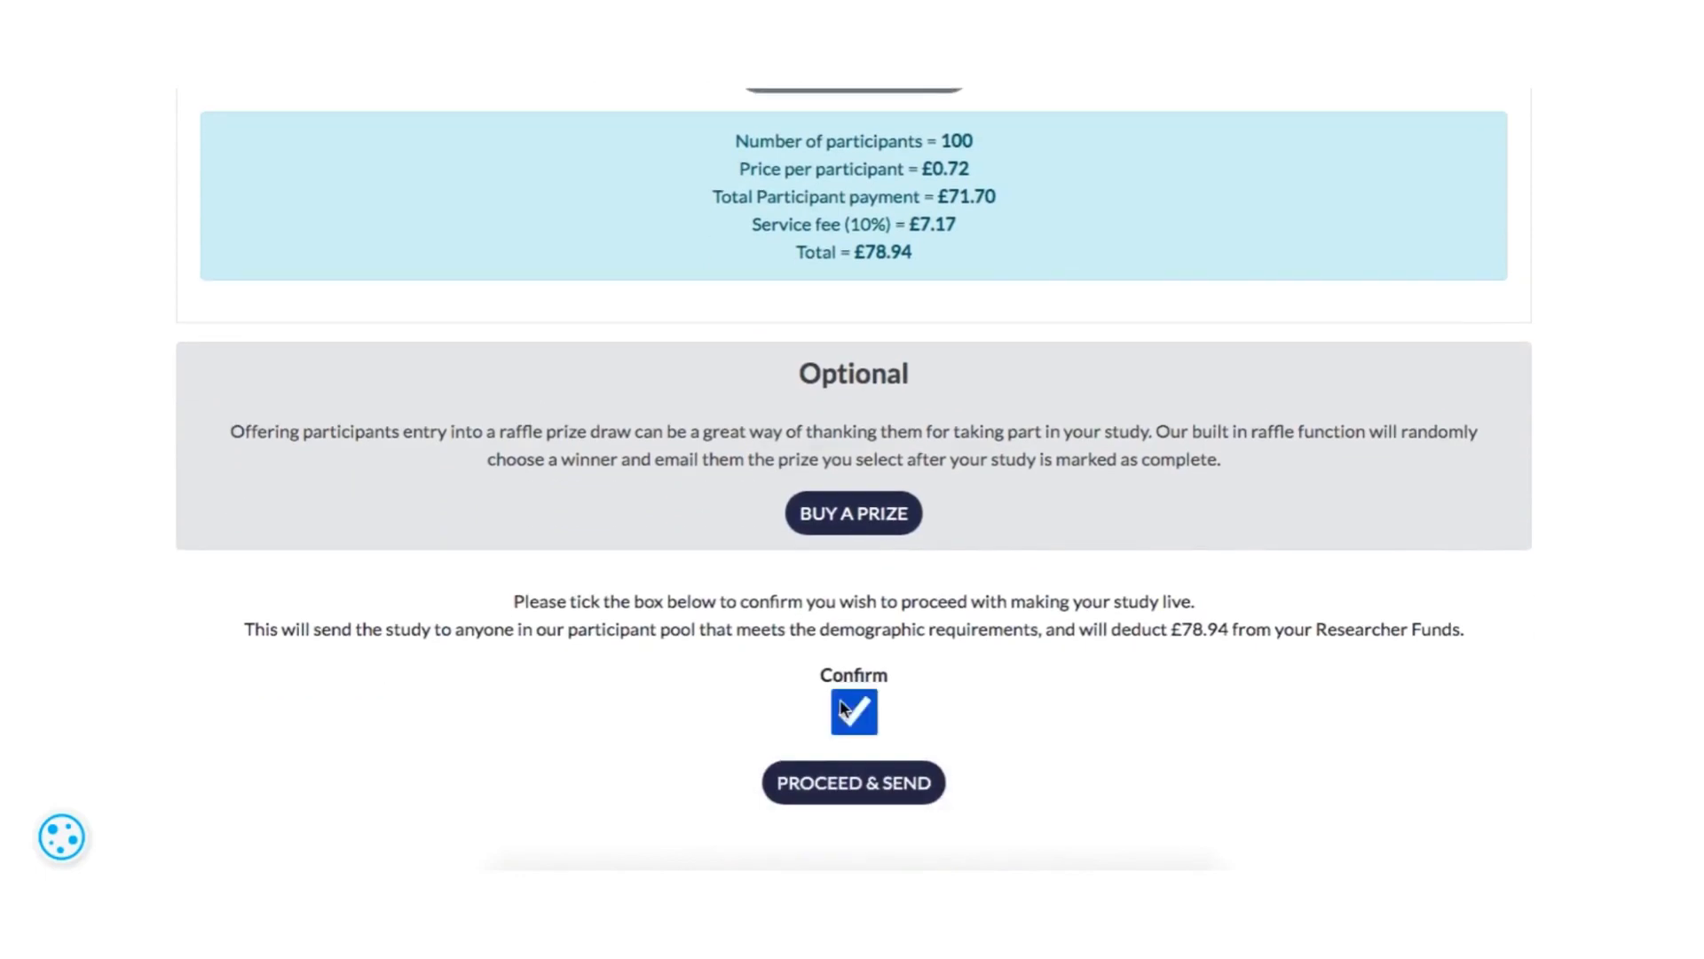
click(840, 785)
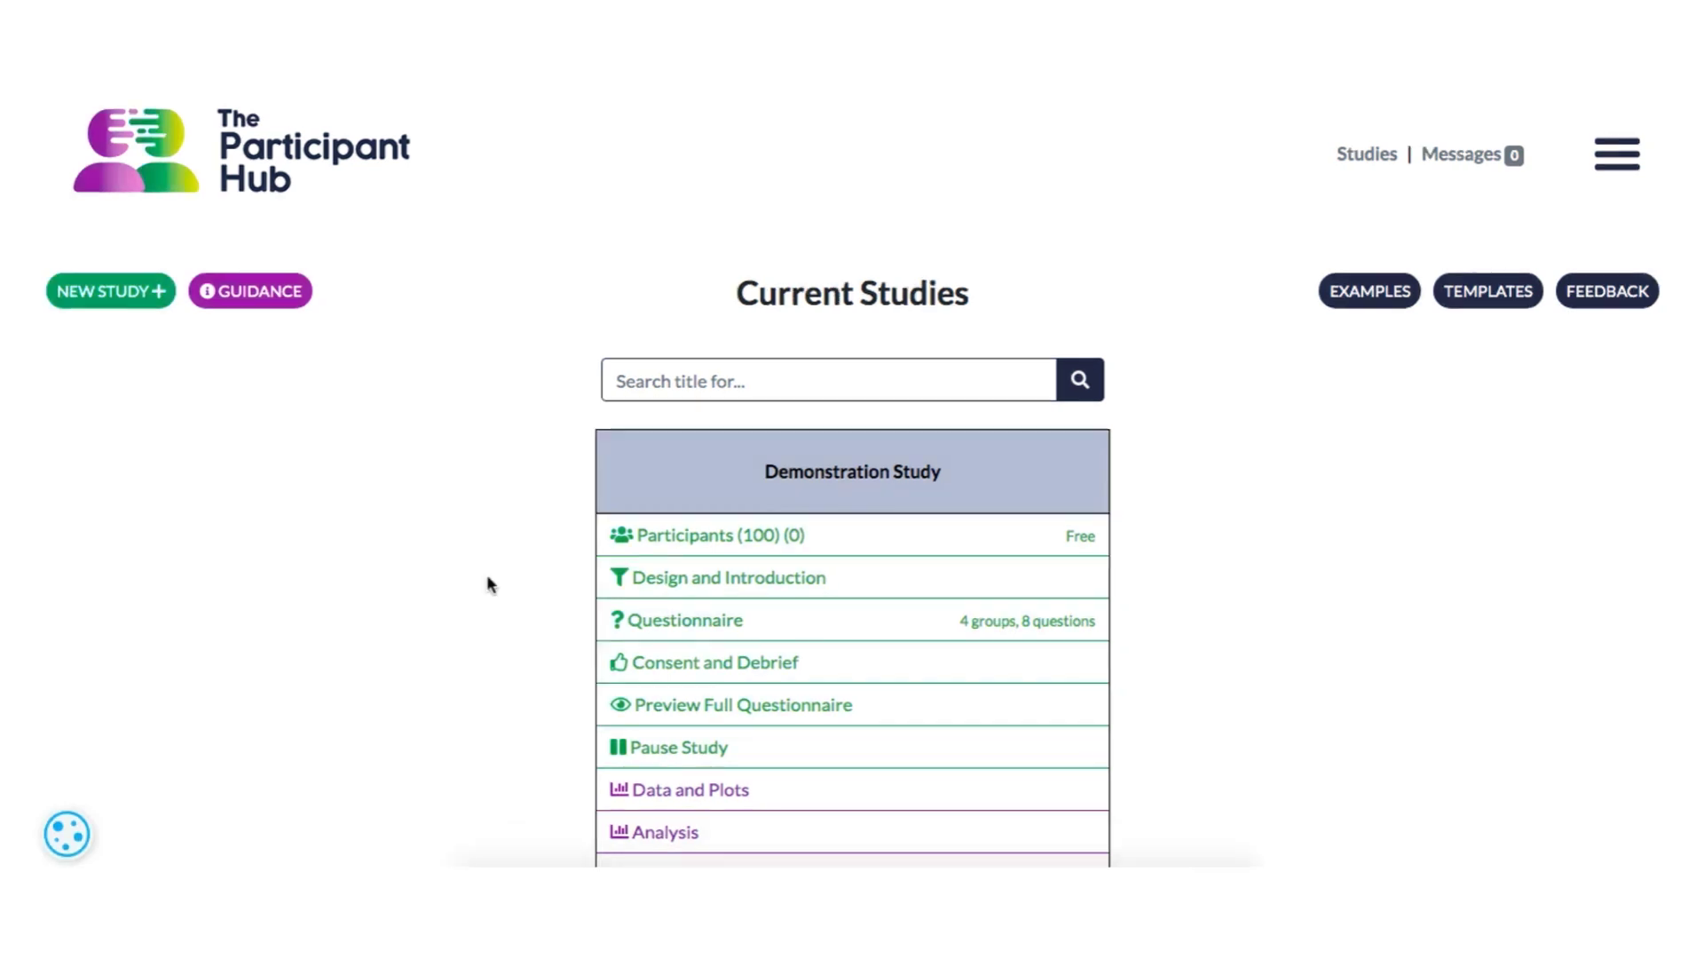
- Open the response data of Demonstration Study and go to its Data Reverse settings
scroll(487, 582, down, 1)
click(660, 735)
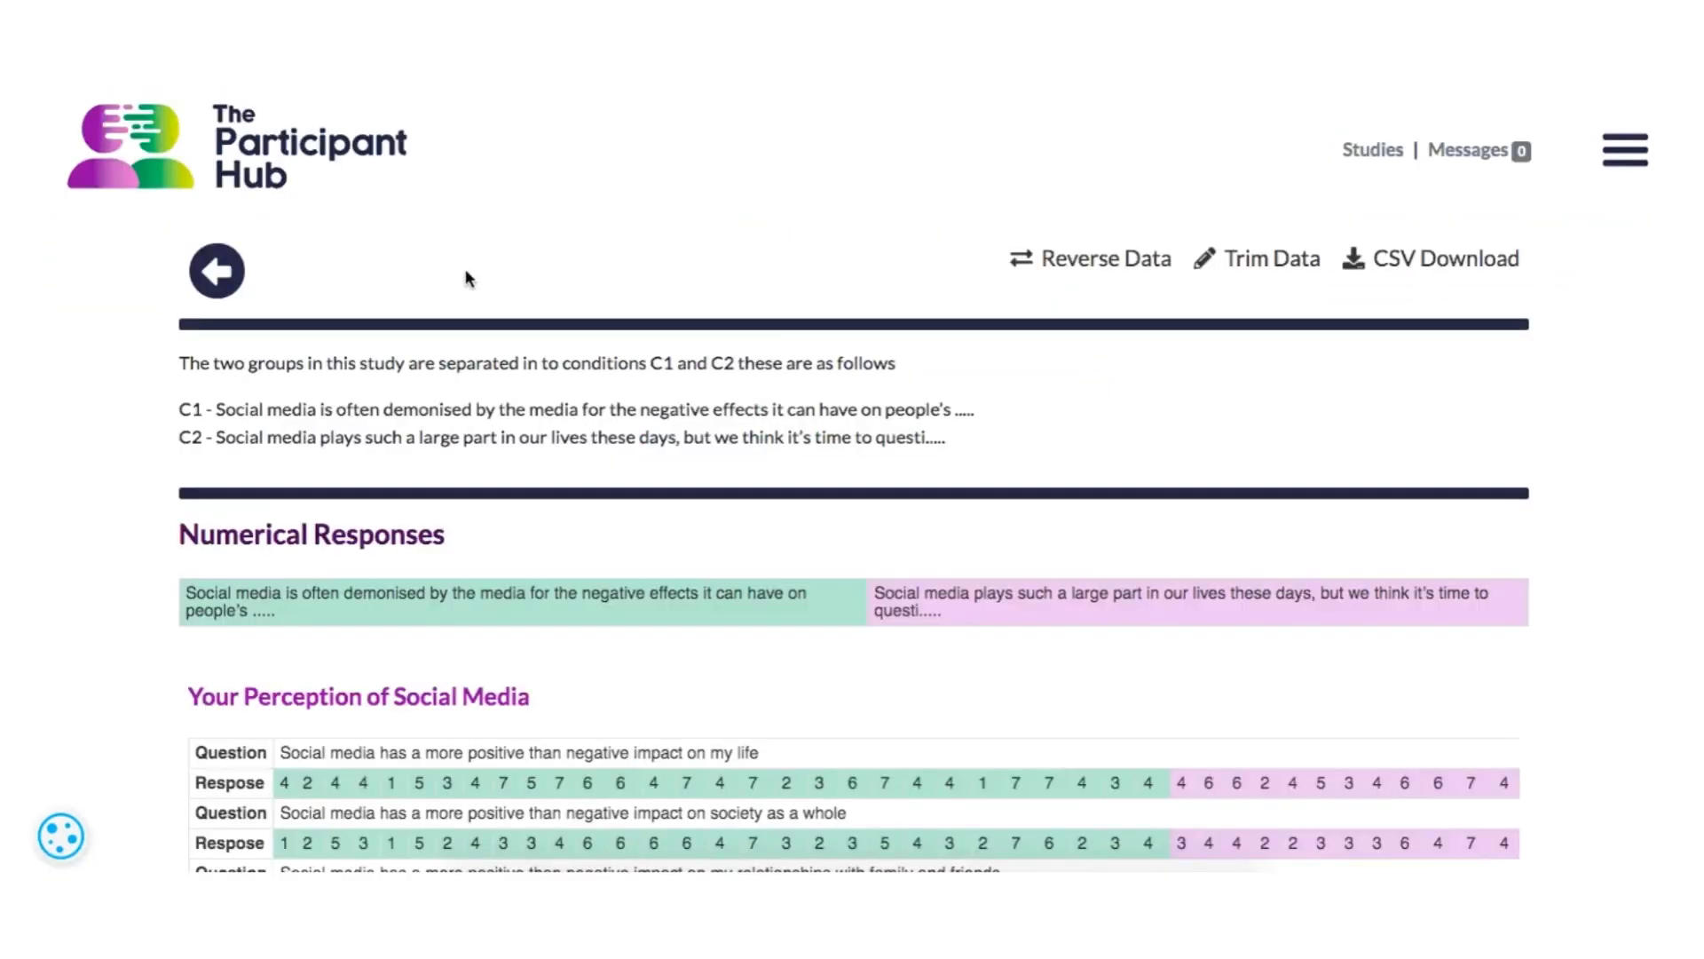
click(1072, 260)
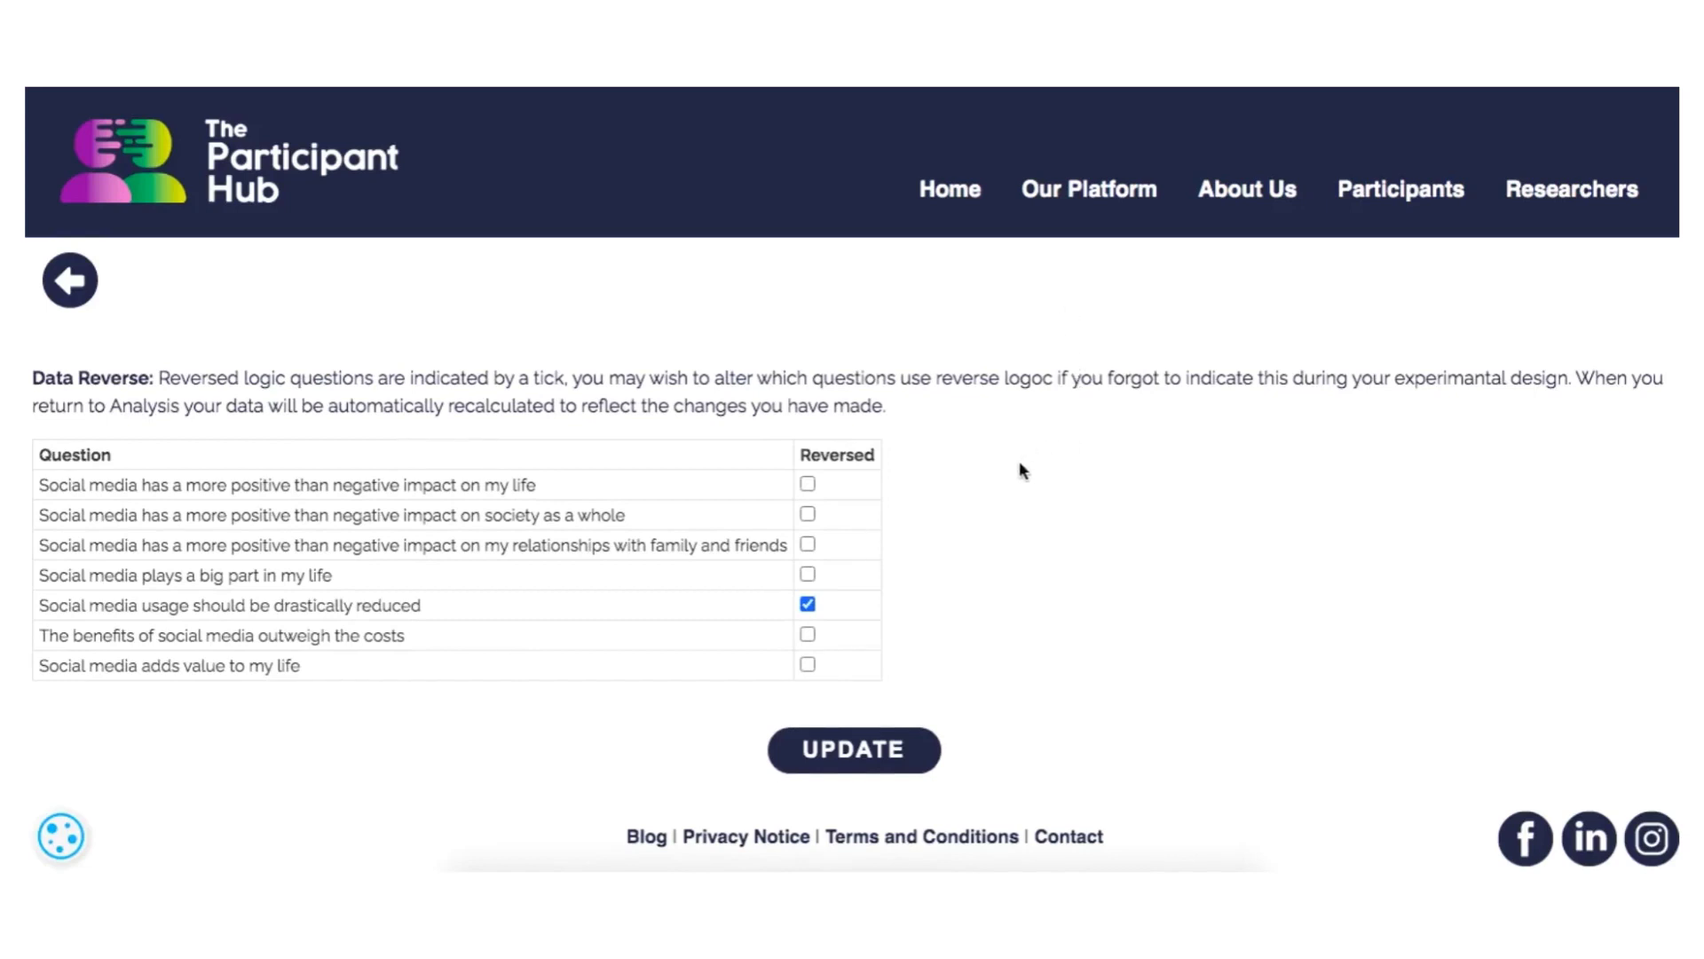
- Toggle the reversed setting for the "impact on my life", "drastically reduced" and "benefits of social media" questions, and update the data
click(808, 483)
click(810, 603)
click(806, 632)
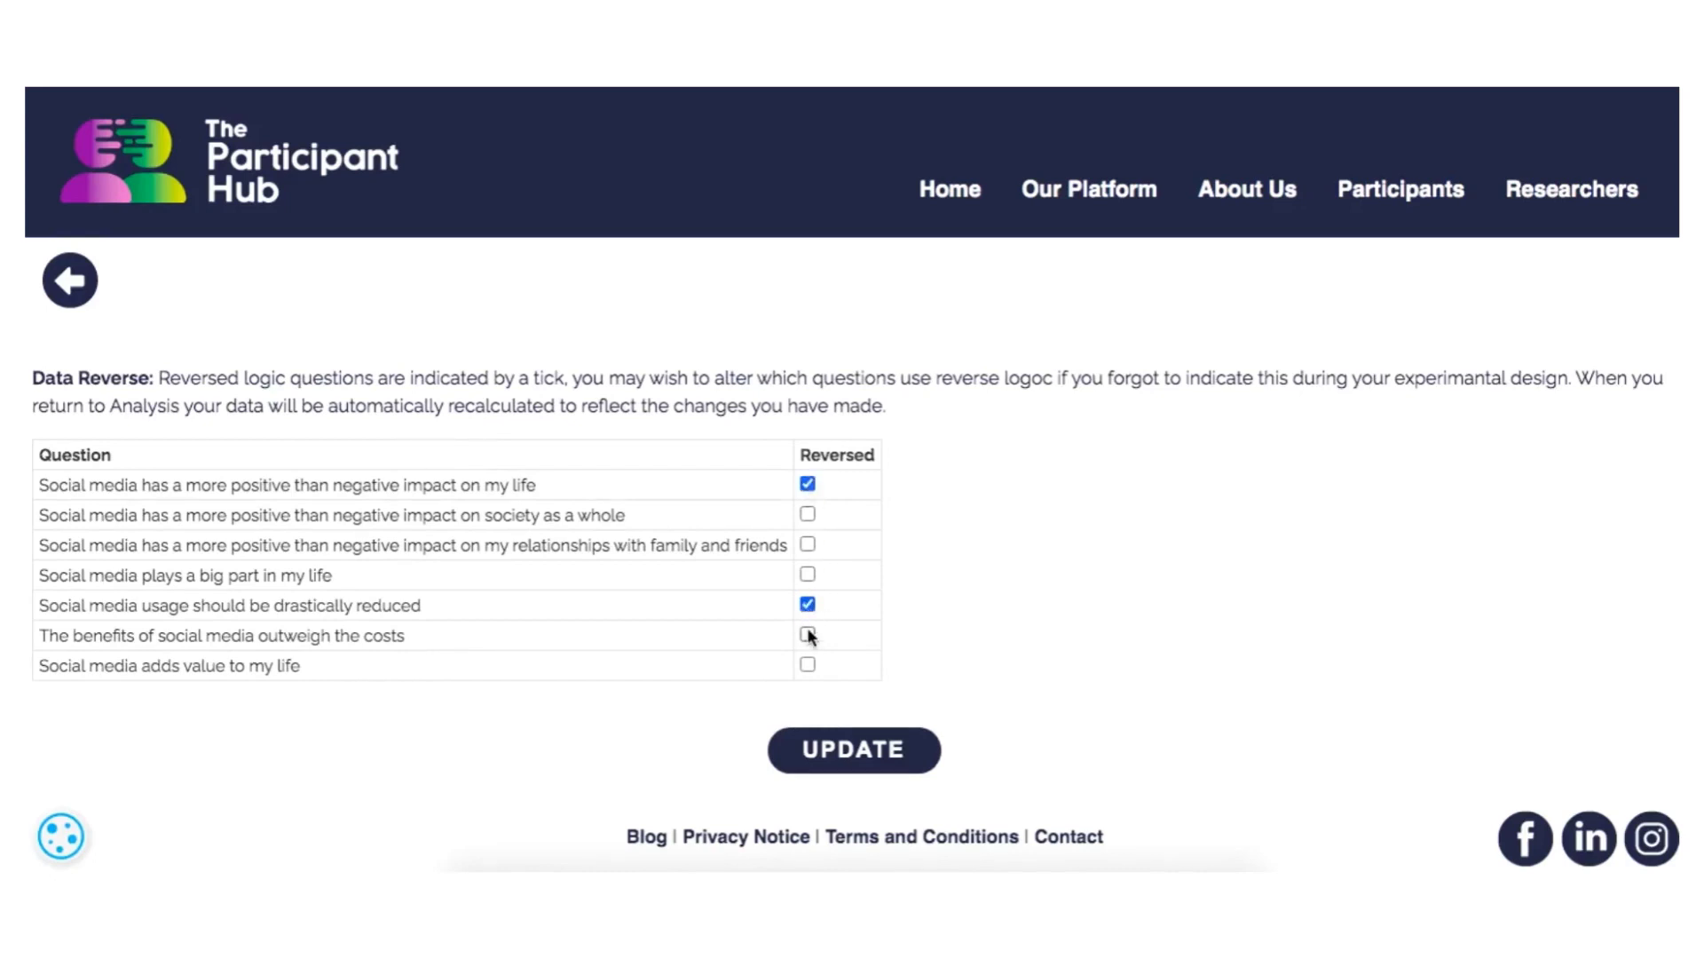
click(840, 751)
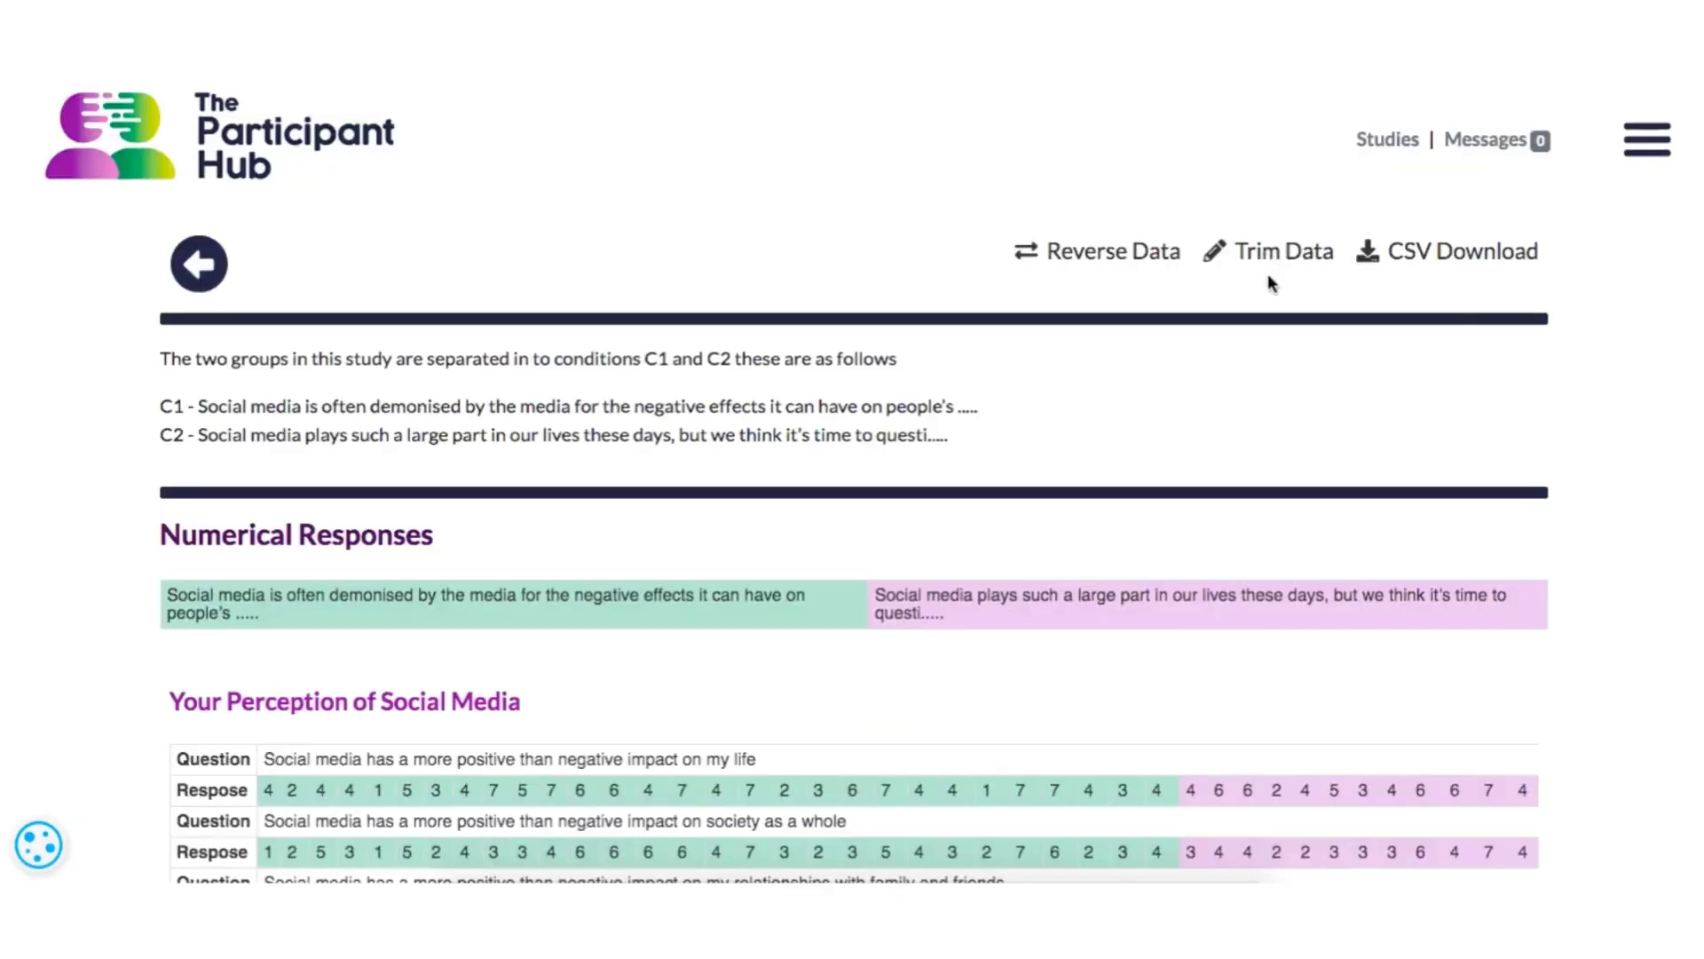
- Open Trim Data for the study, disable the set of responses from participant R735, and update the data
click(1269, 258)
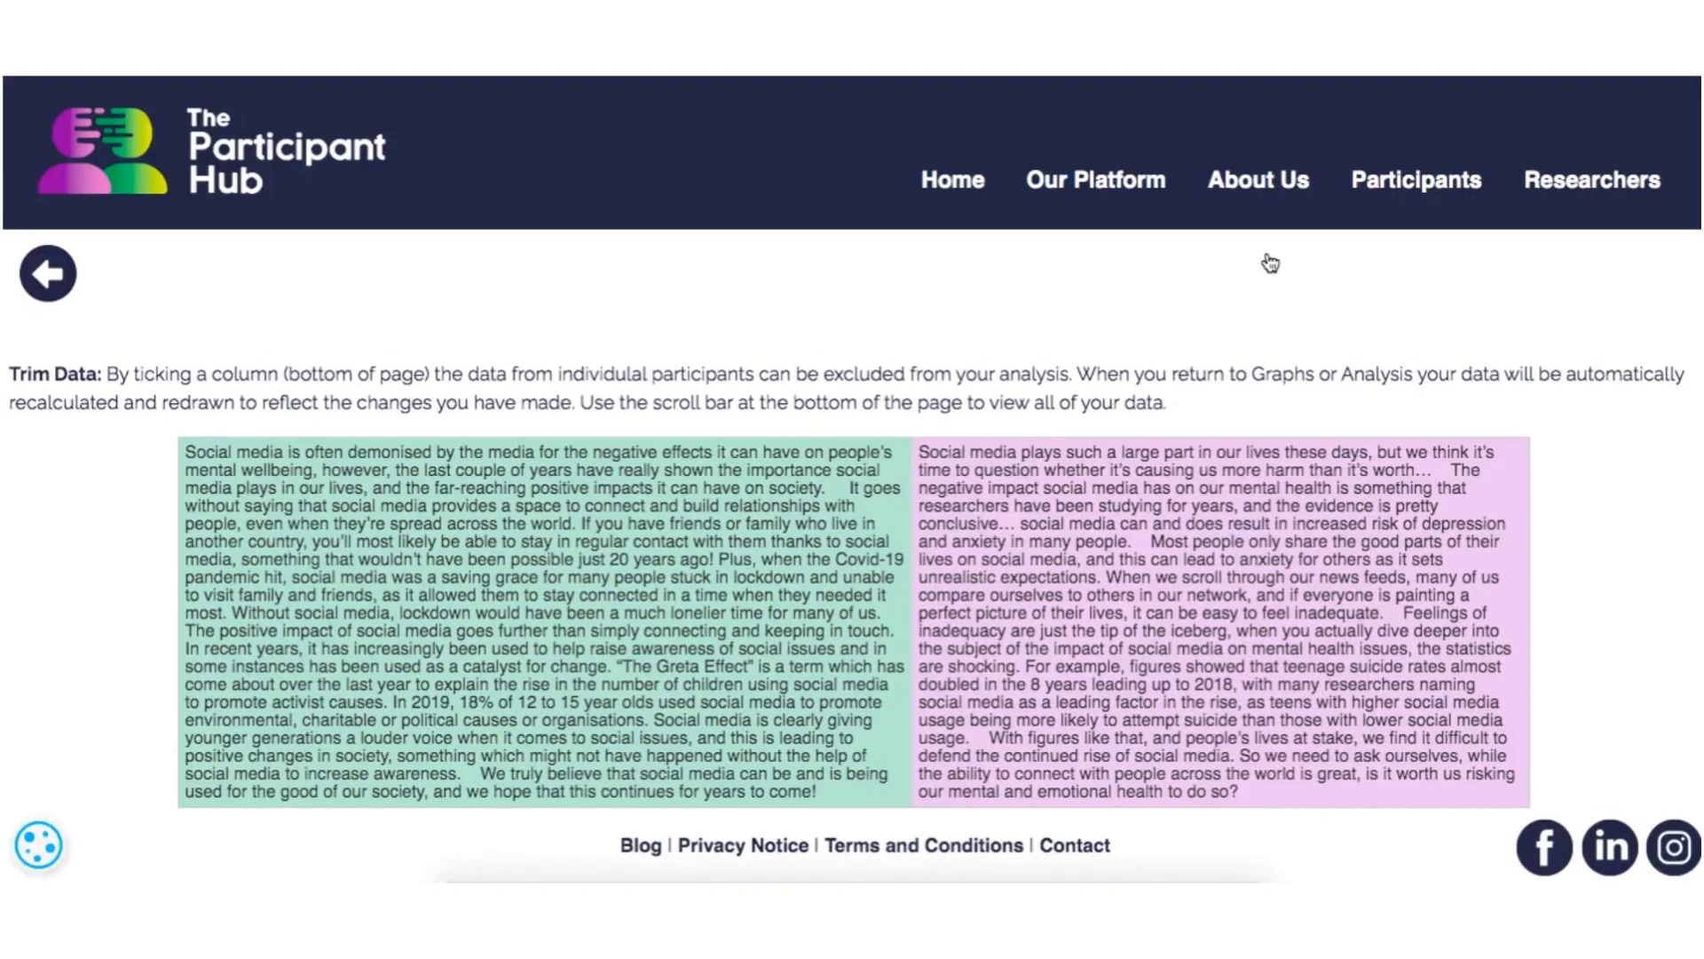
scroll(1048, 479, down, 2)
scroll(1048, 480, down, 6)
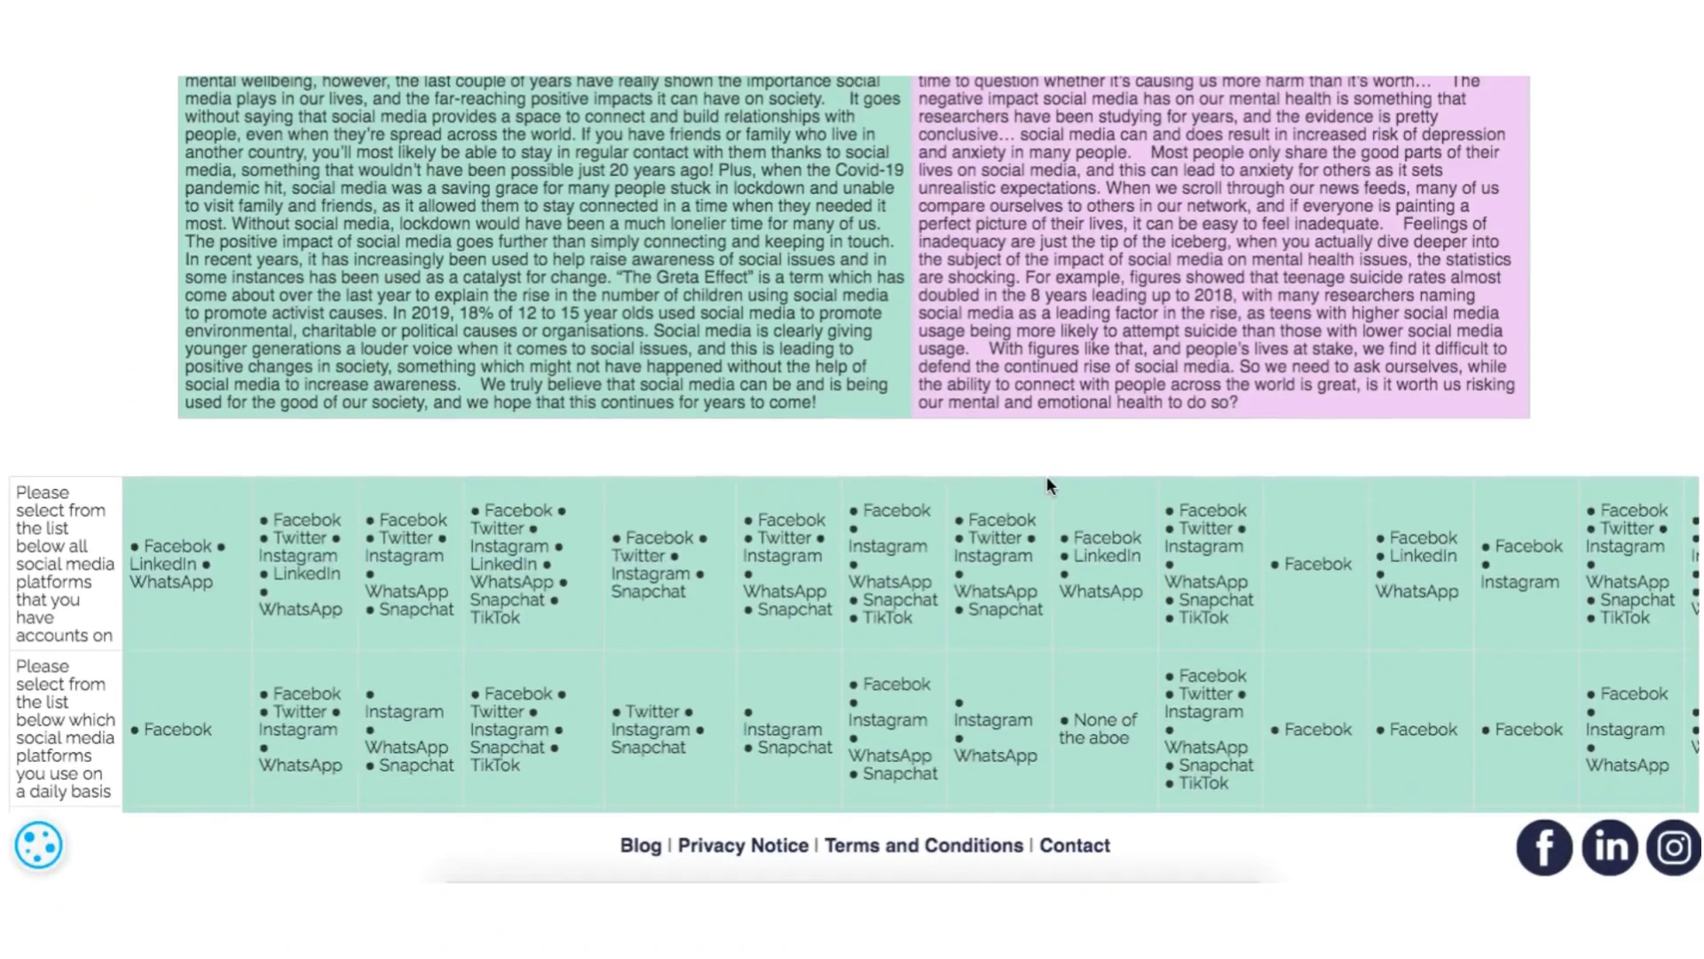
scroll(1047, 480, down, 10)
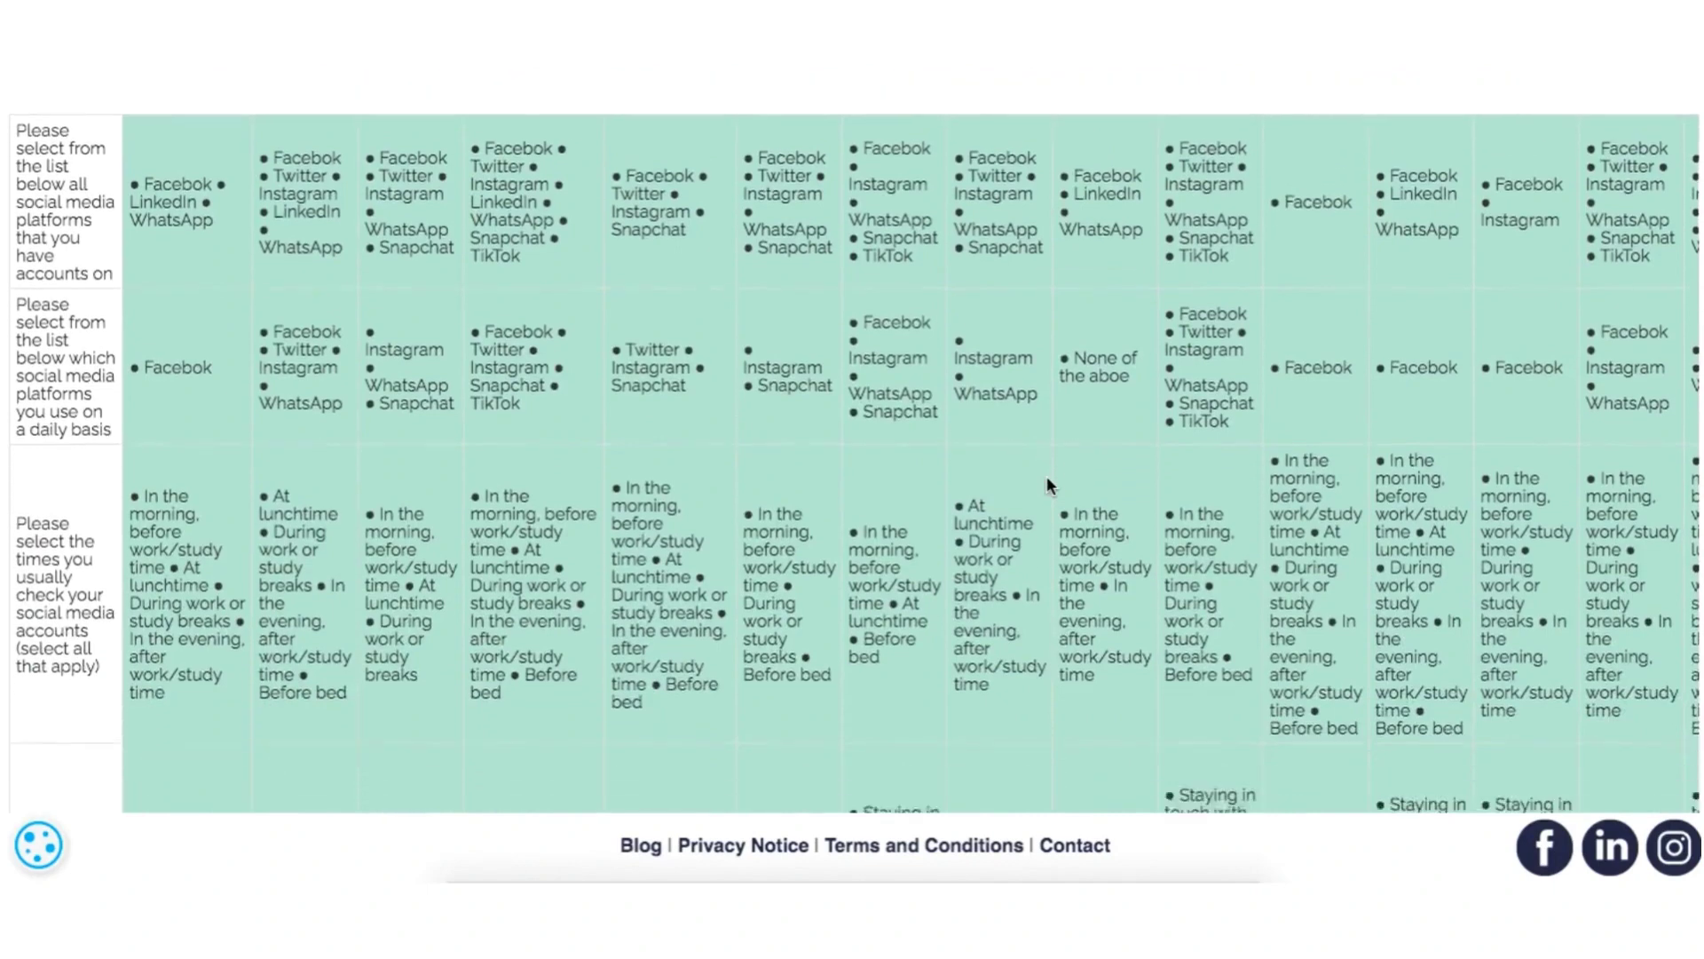
scroll(1049, 485, down, 10)
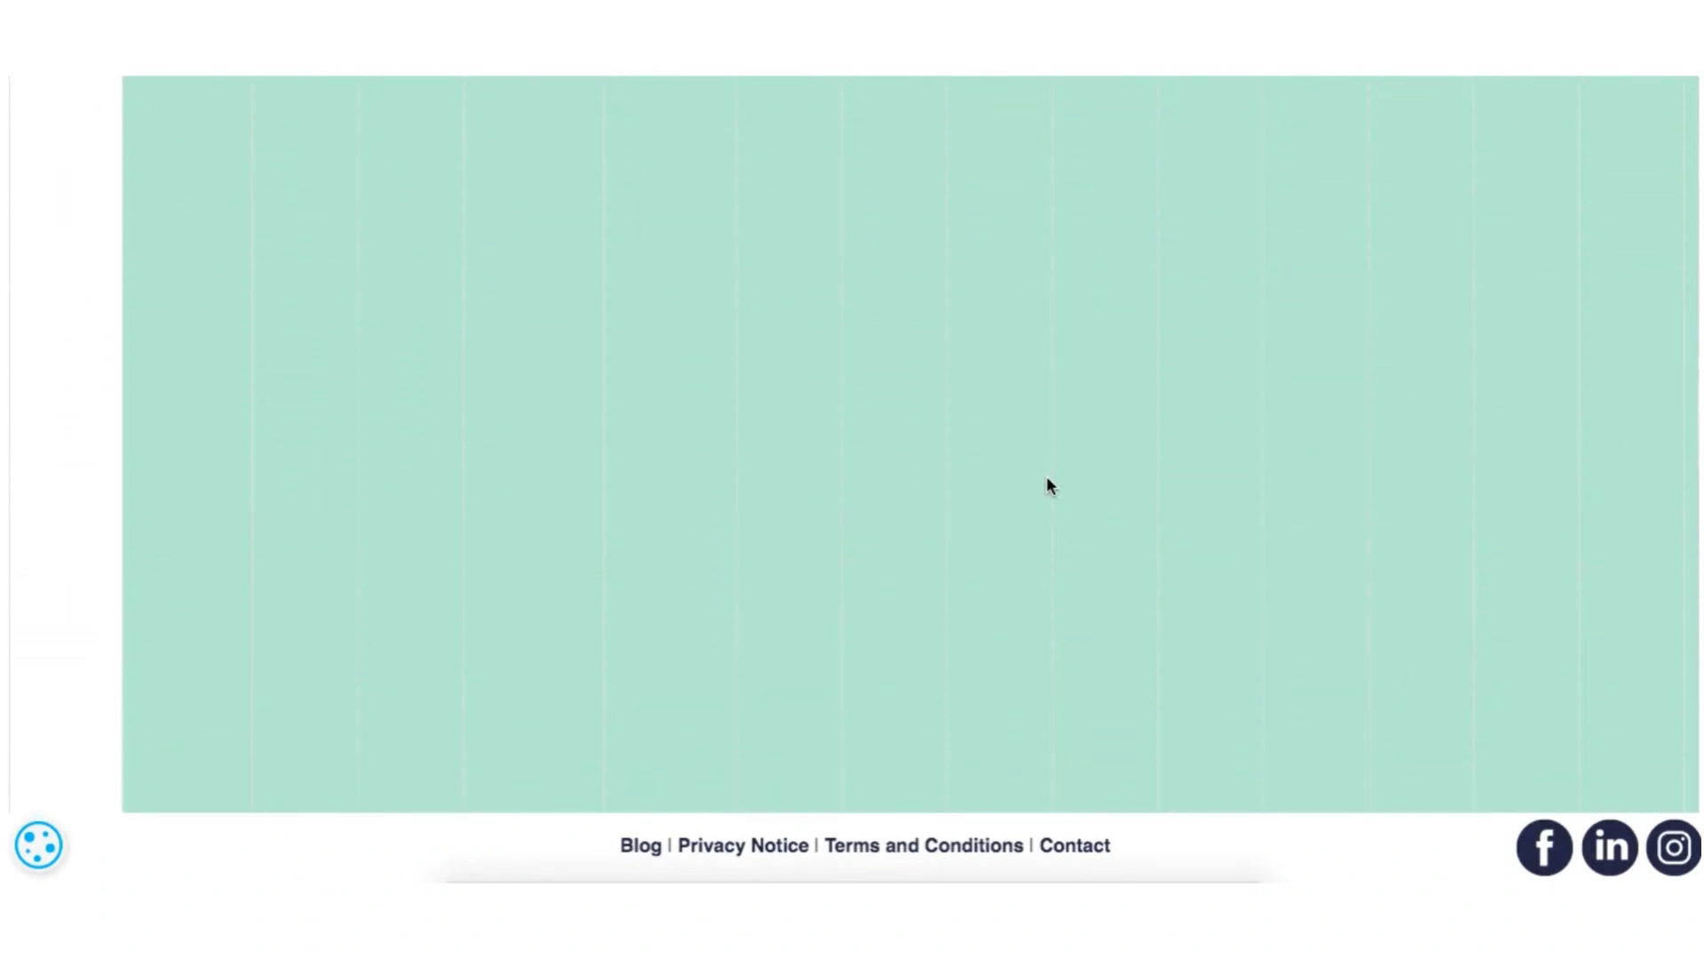
scroll(1047, 484, down, 10)
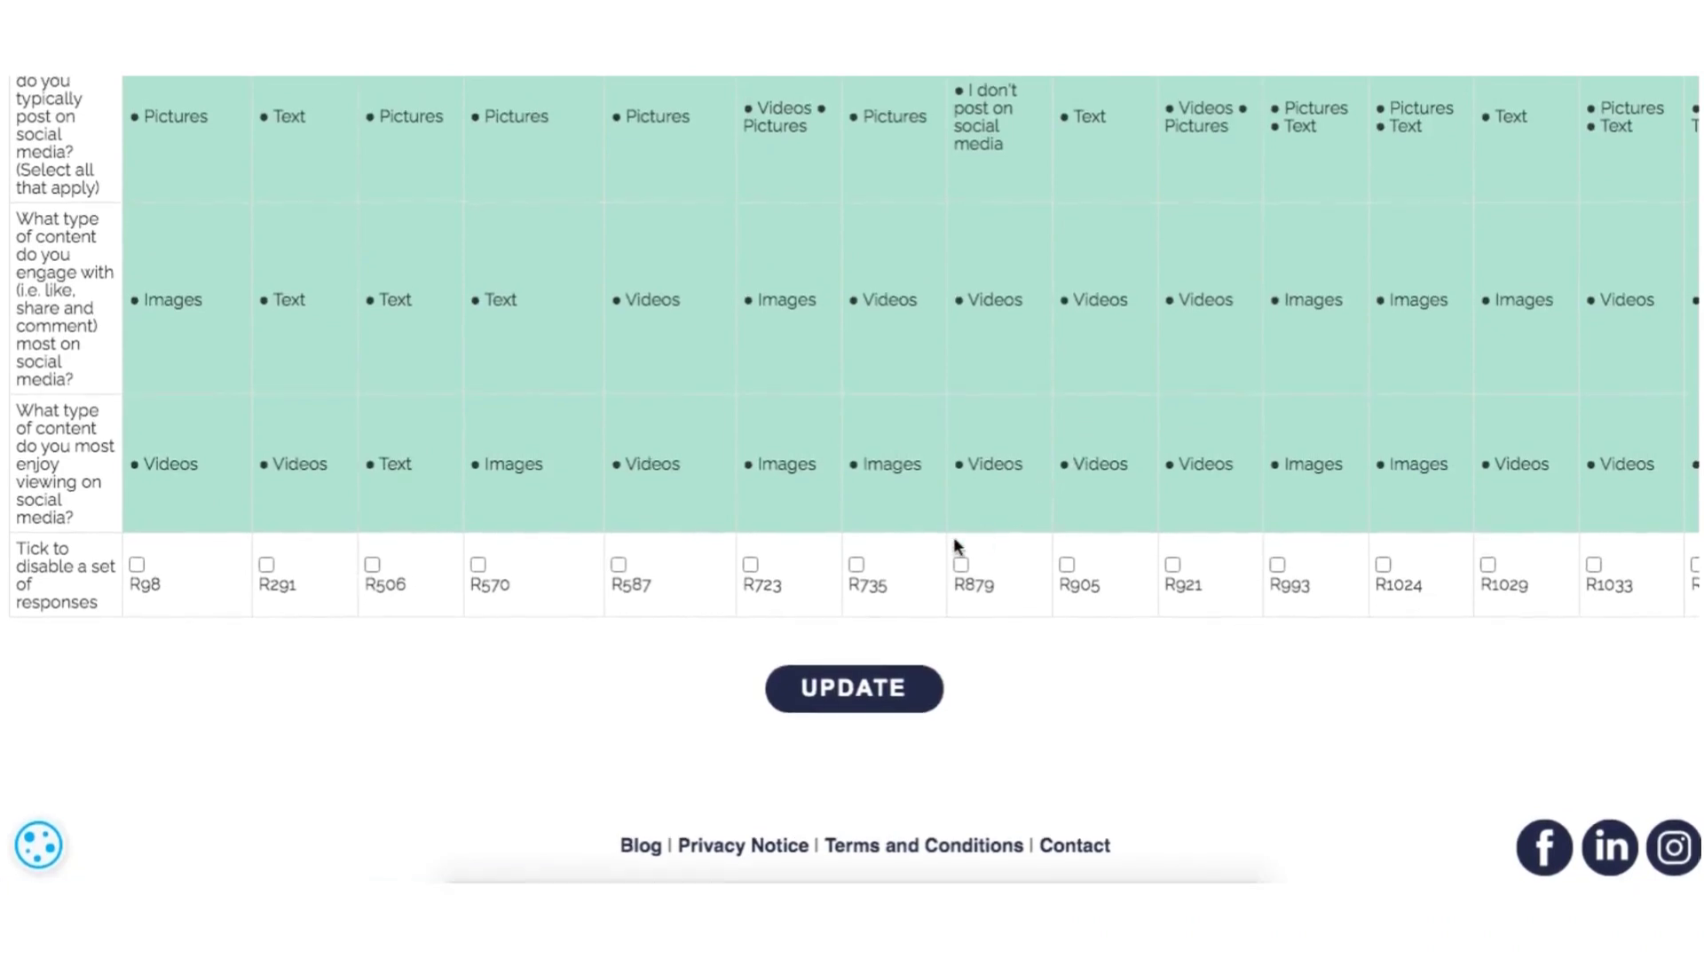
click(858, 564)
click(859, 697)
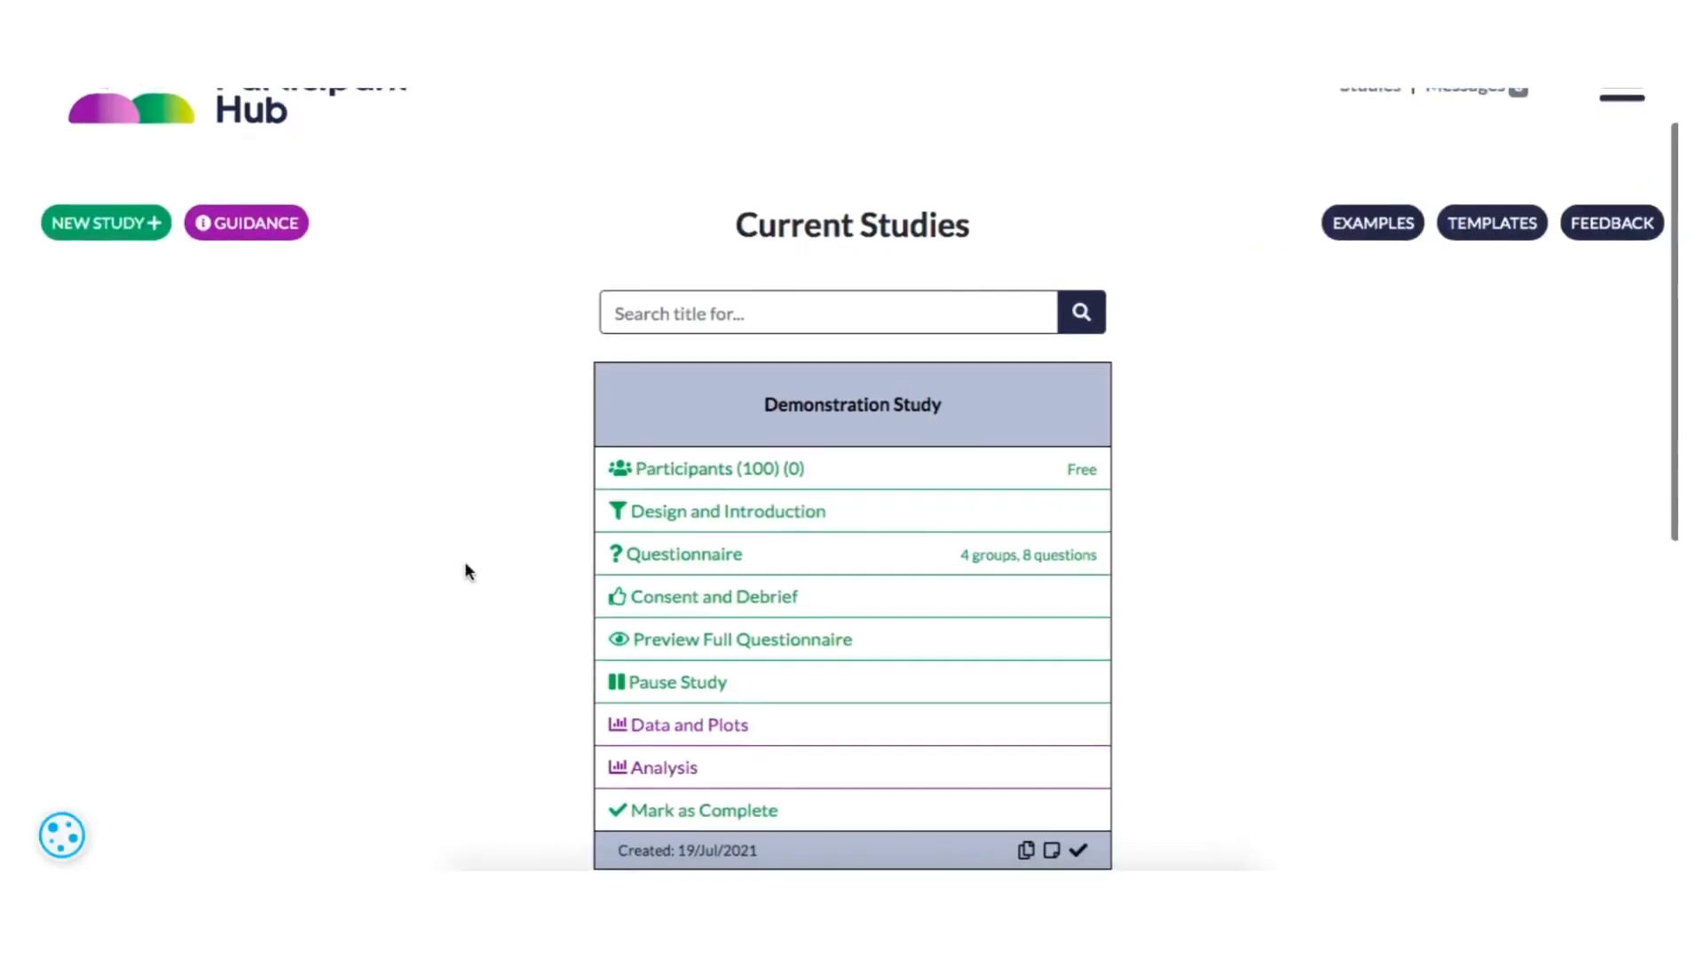
- Review the options of Demonstration Study in the current studies and open the archived and completed studies
scroll(465, 563, down, 1)
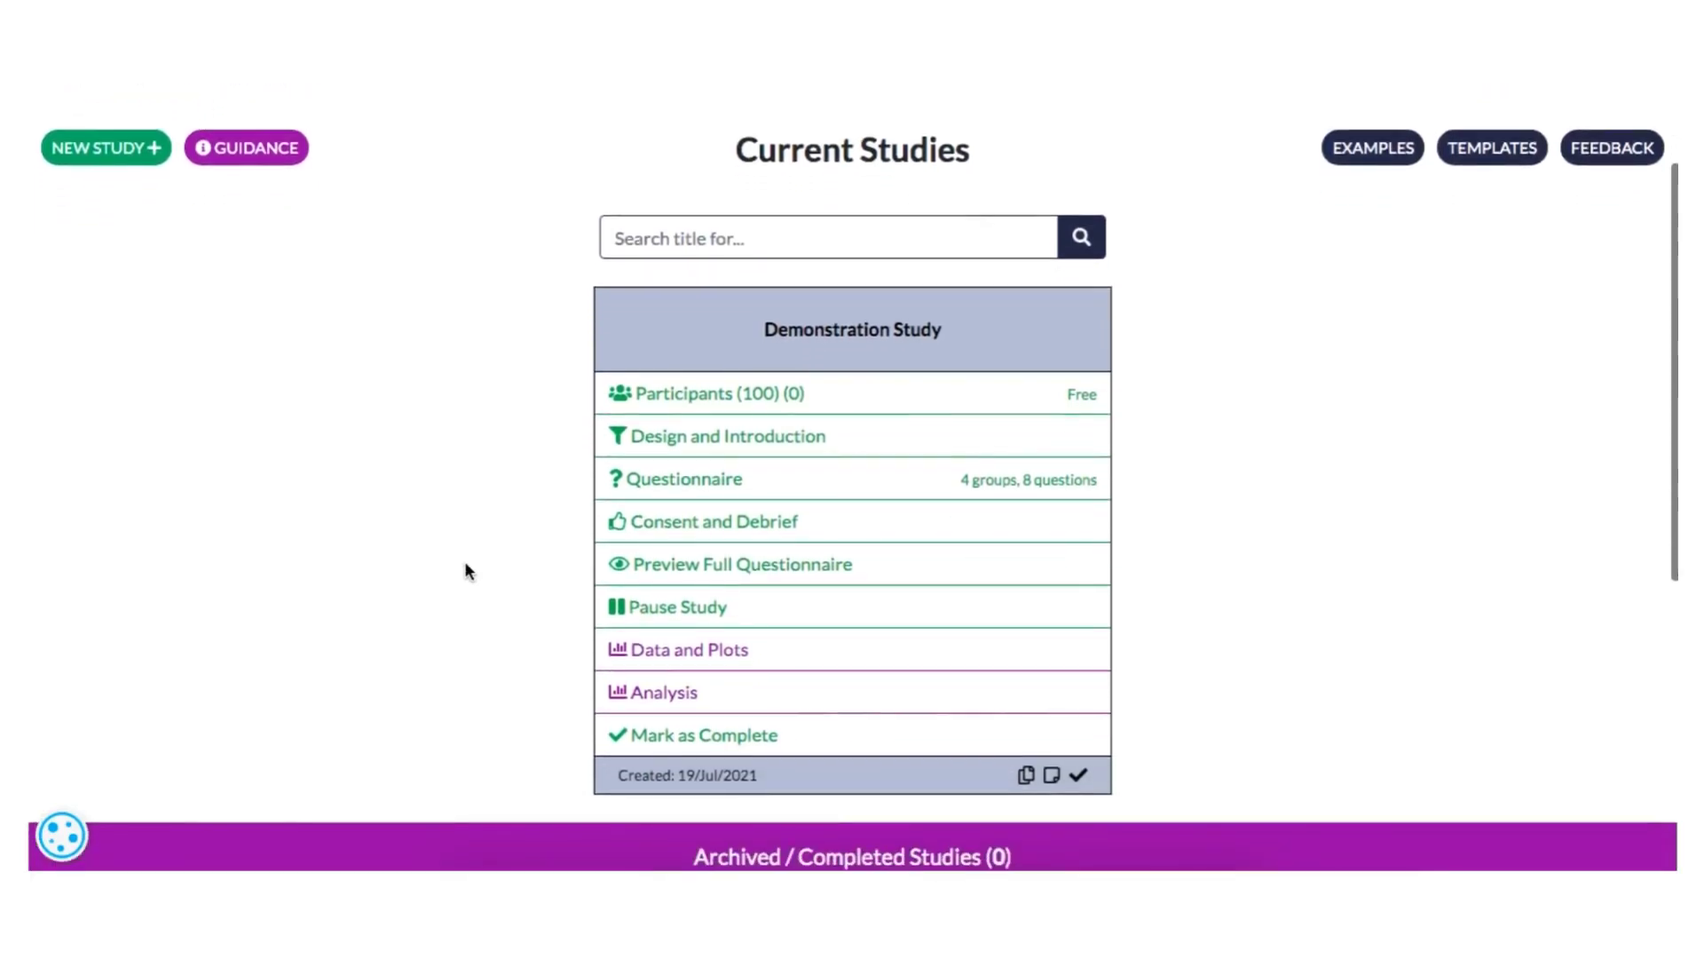
scroll(465, 562, up, 1)
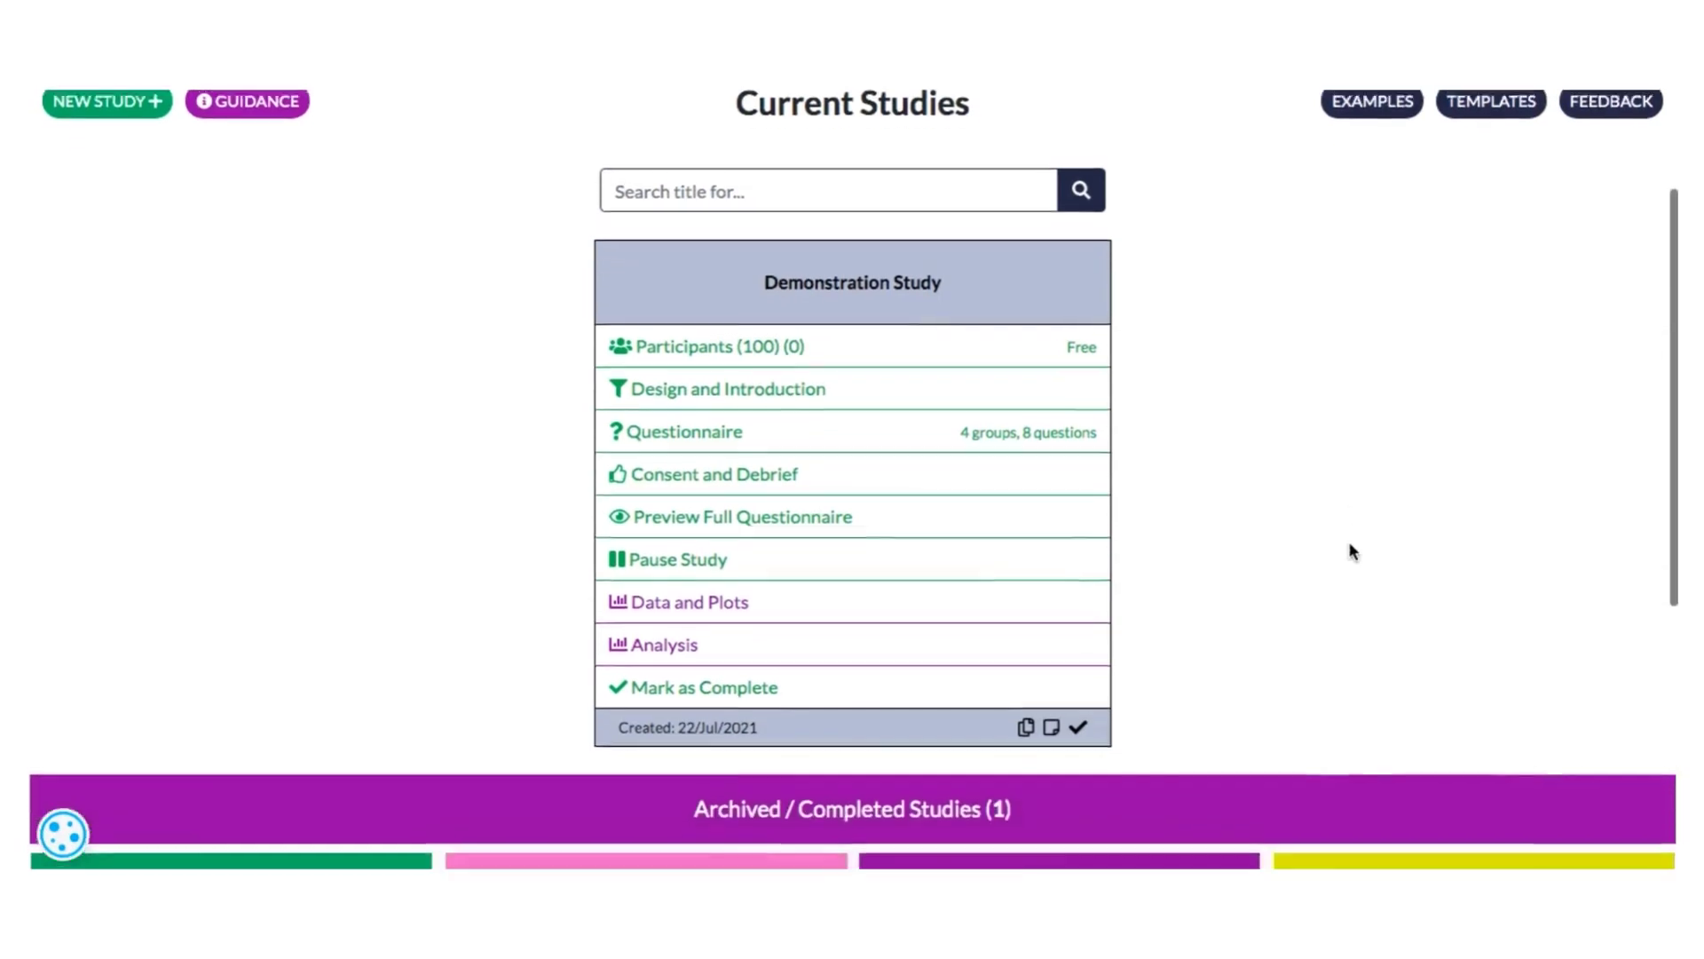
scroll(1349, 541, down, 1)
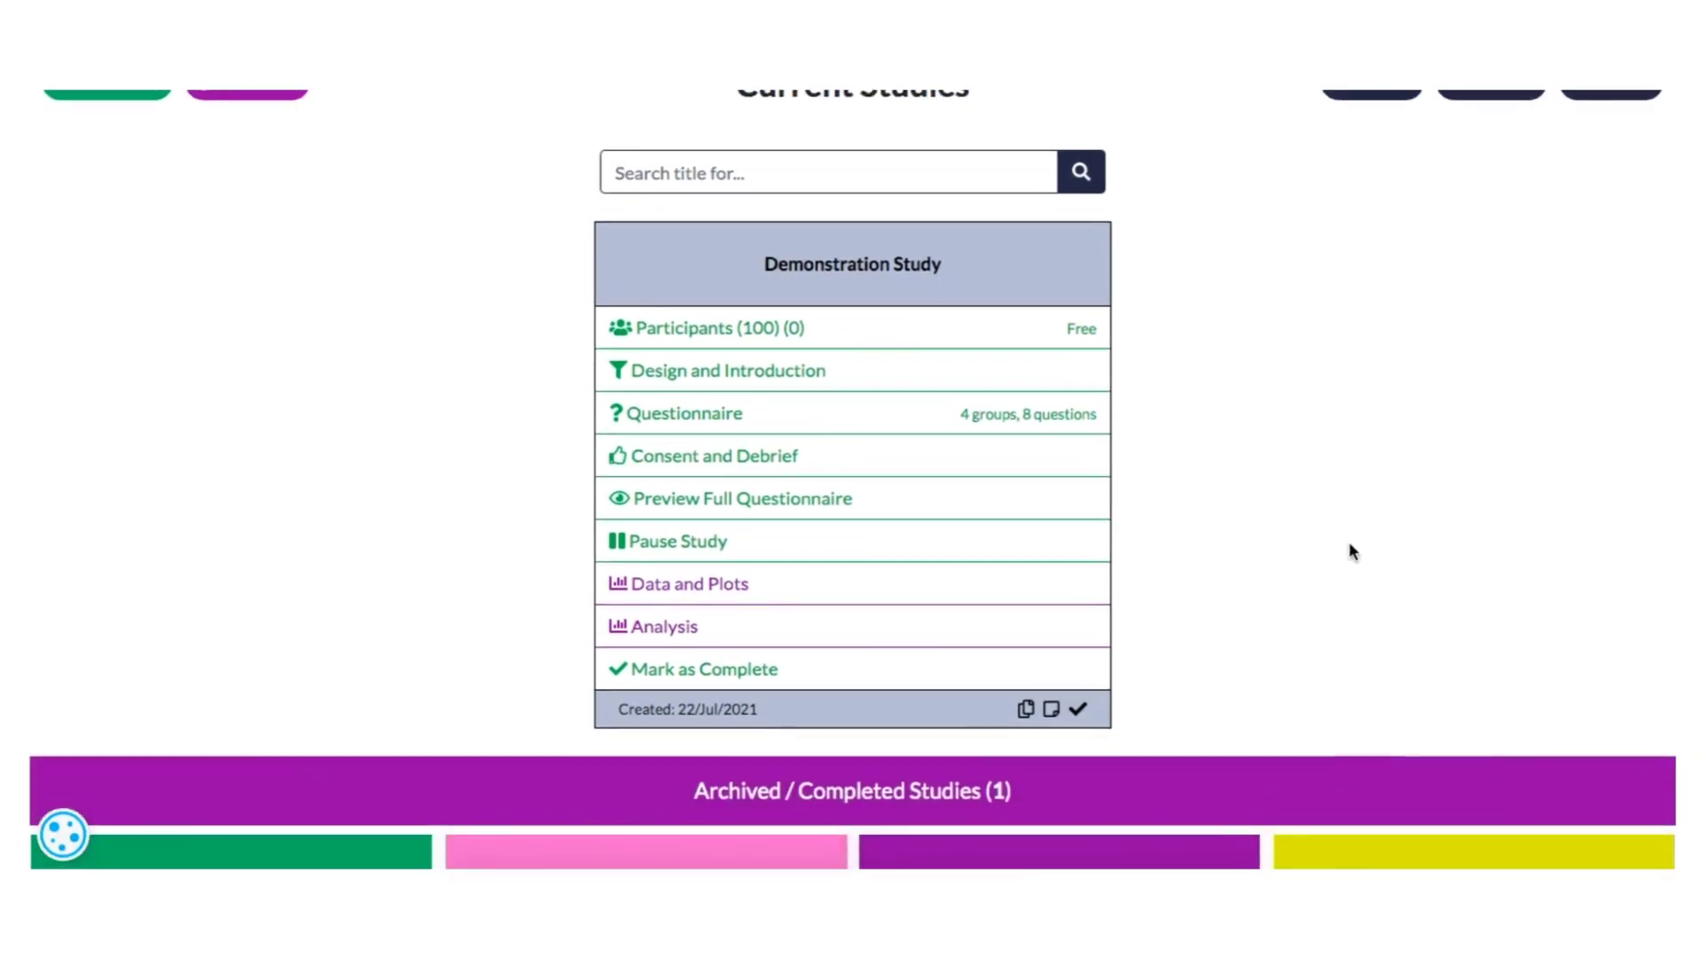
click(837, 804)
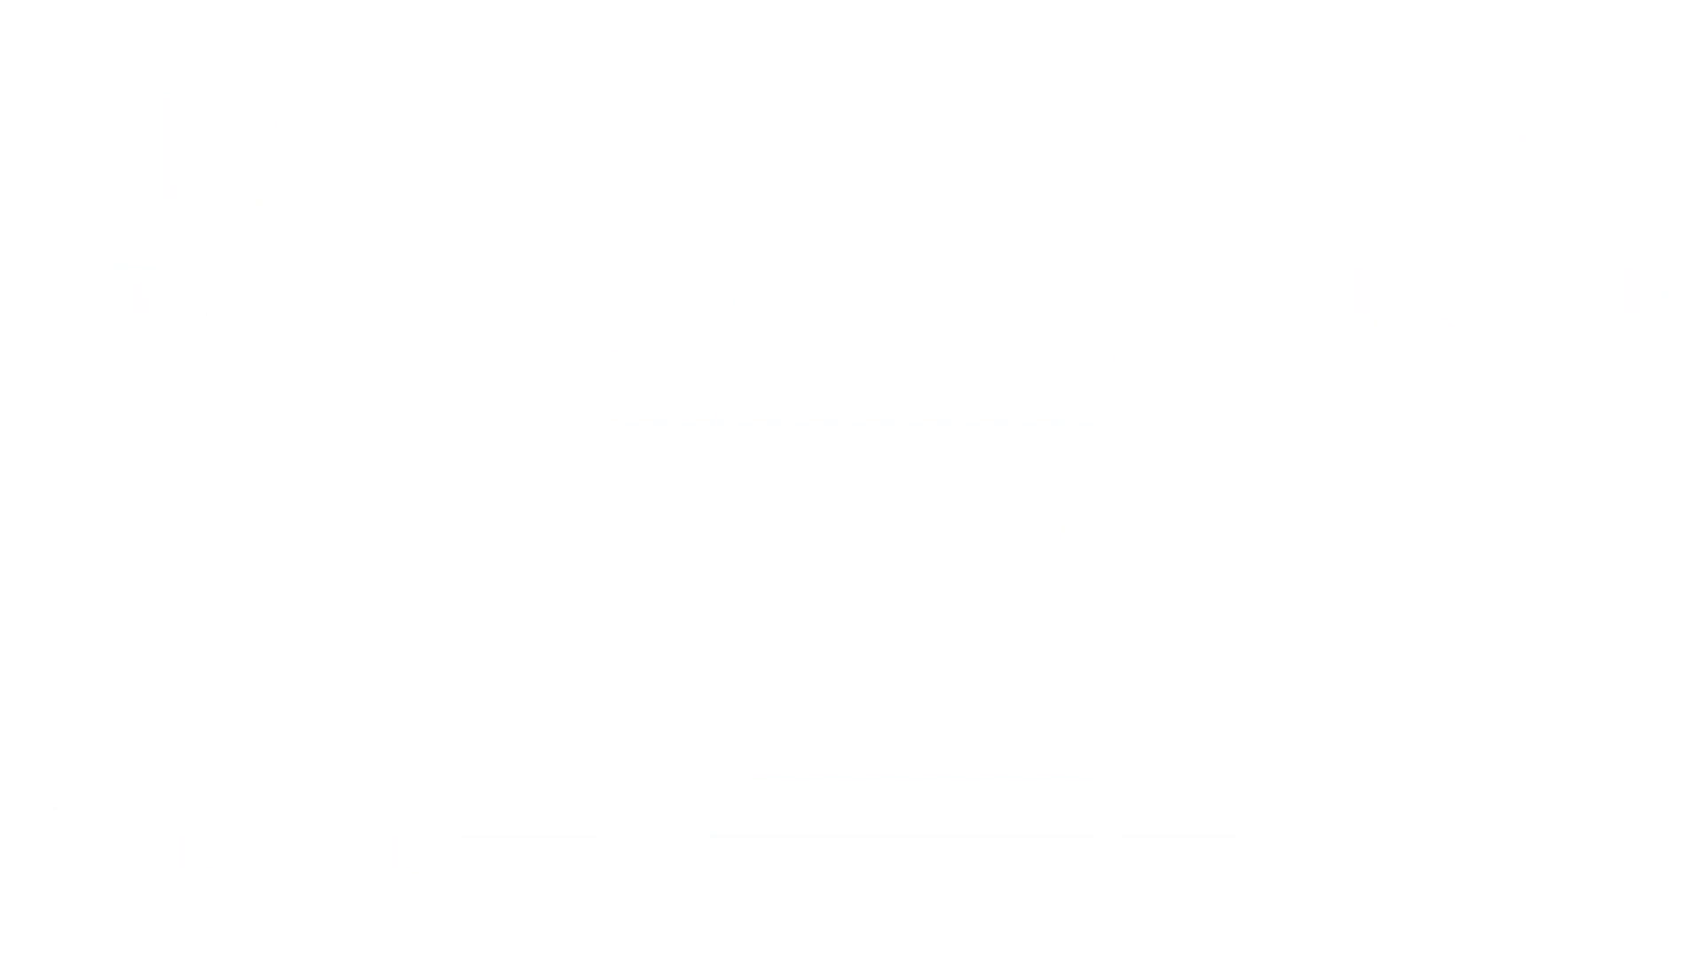
- Open the example studies and look through the different study designs offered
click(1357, 293)
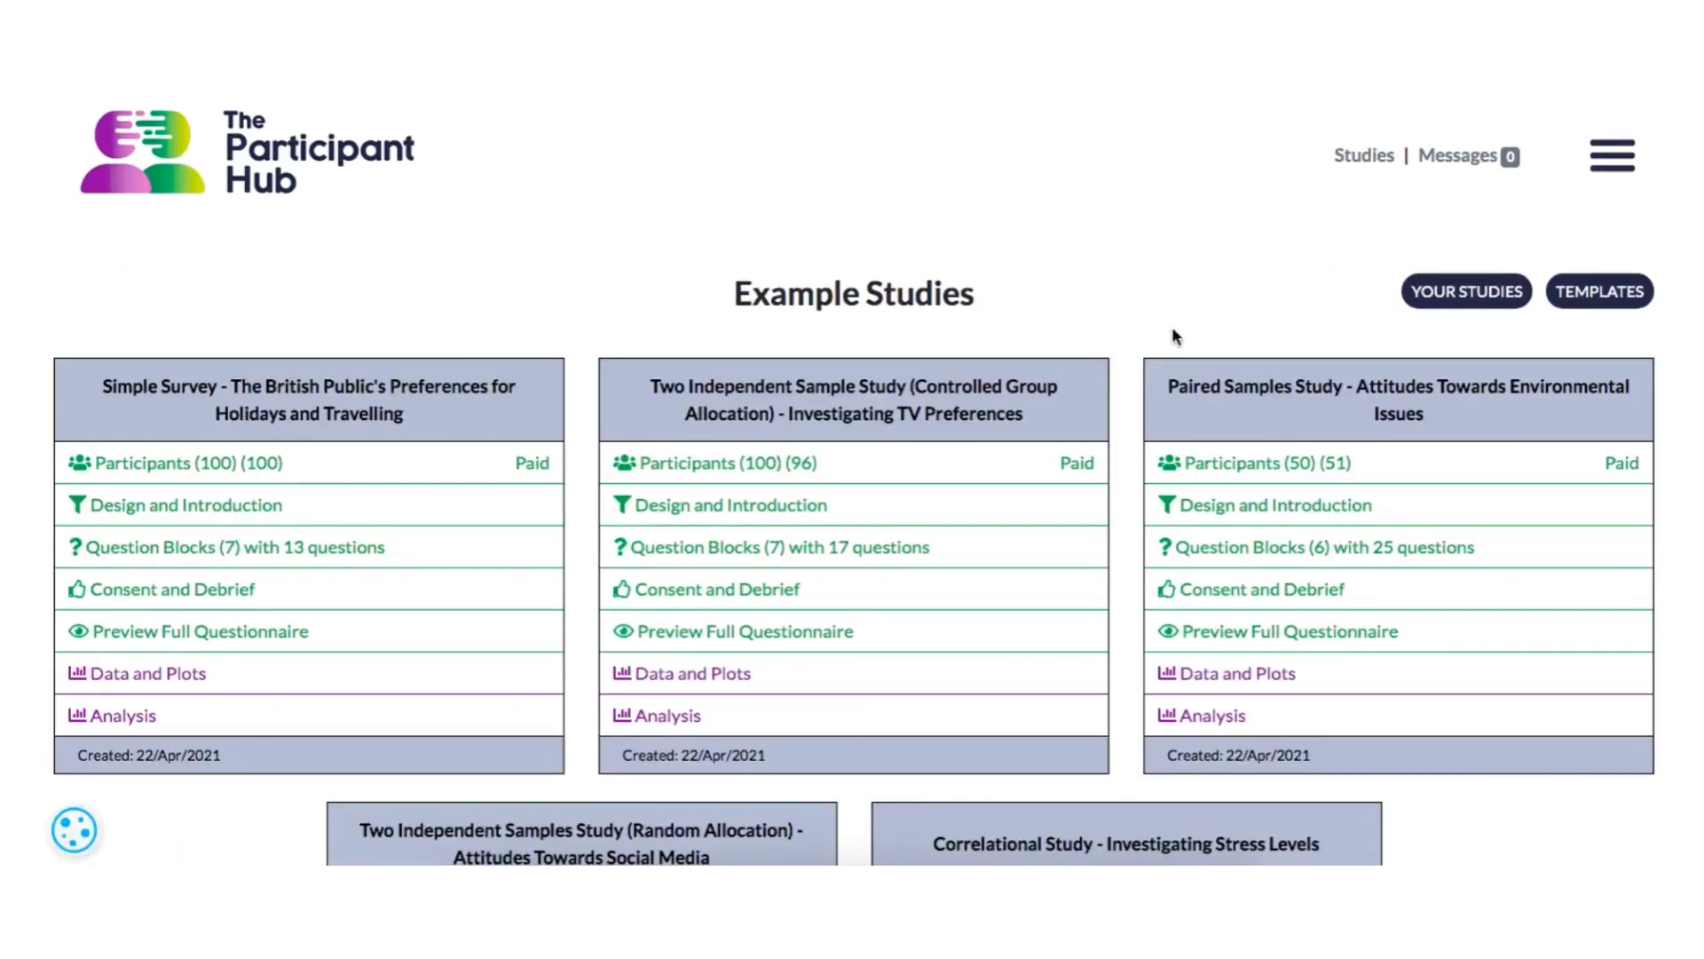
scroll(1137, 371, down, 2)
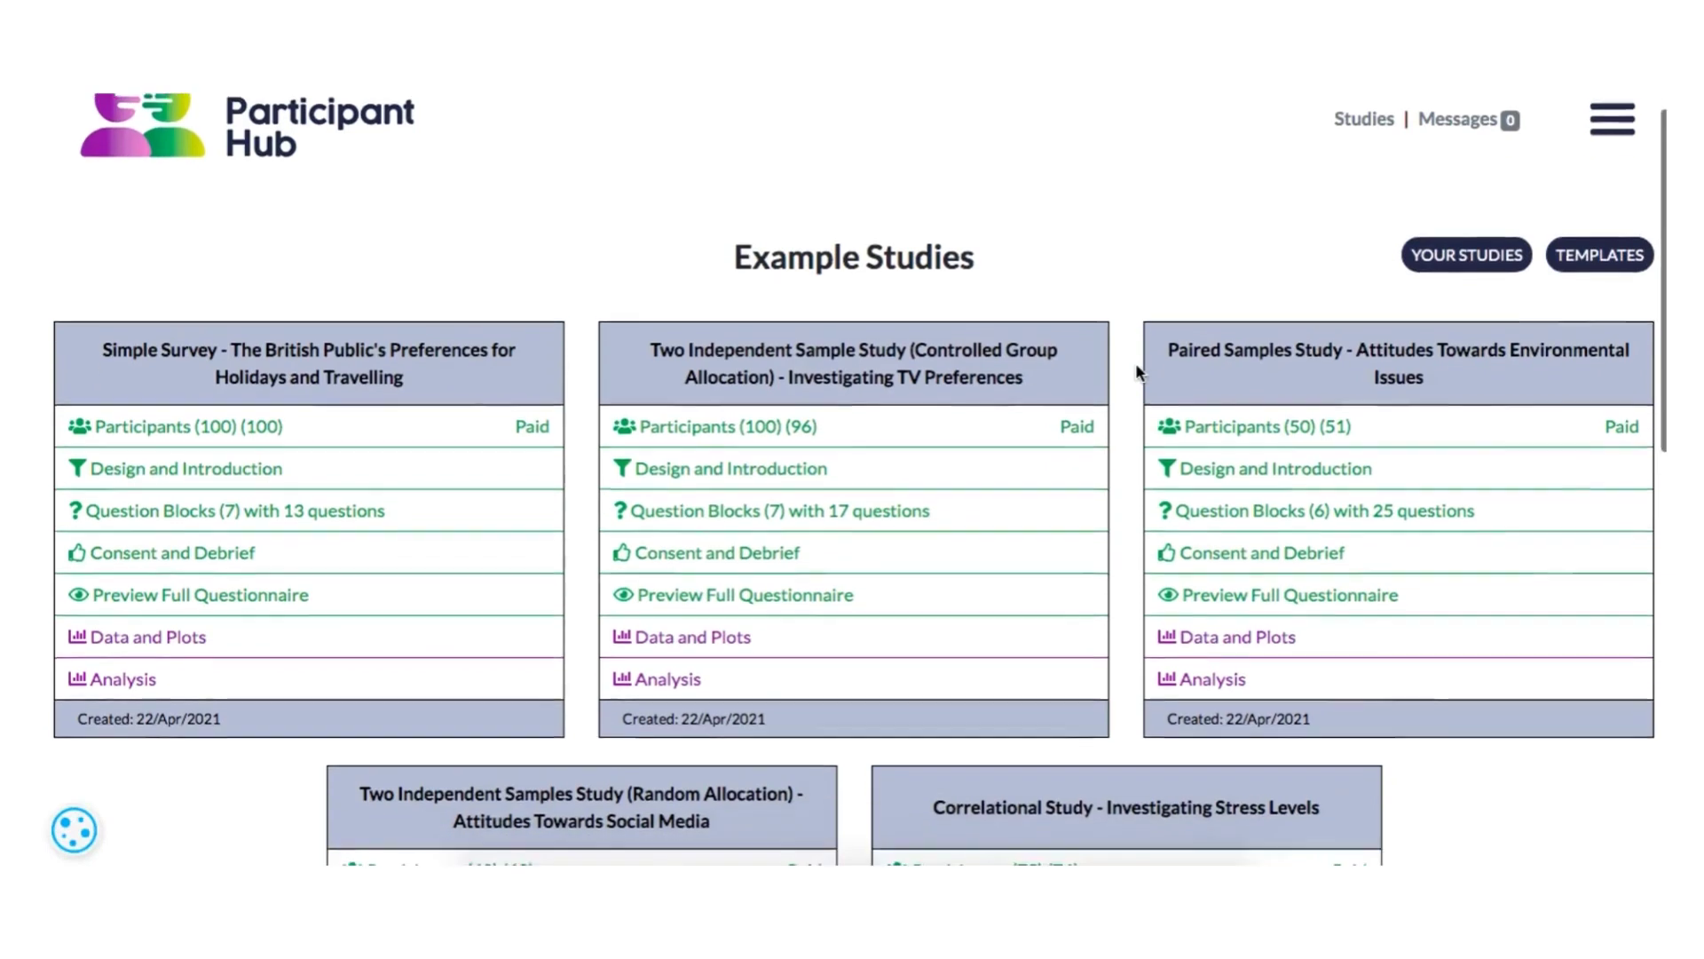
scroll(1137, 371, down, 1)
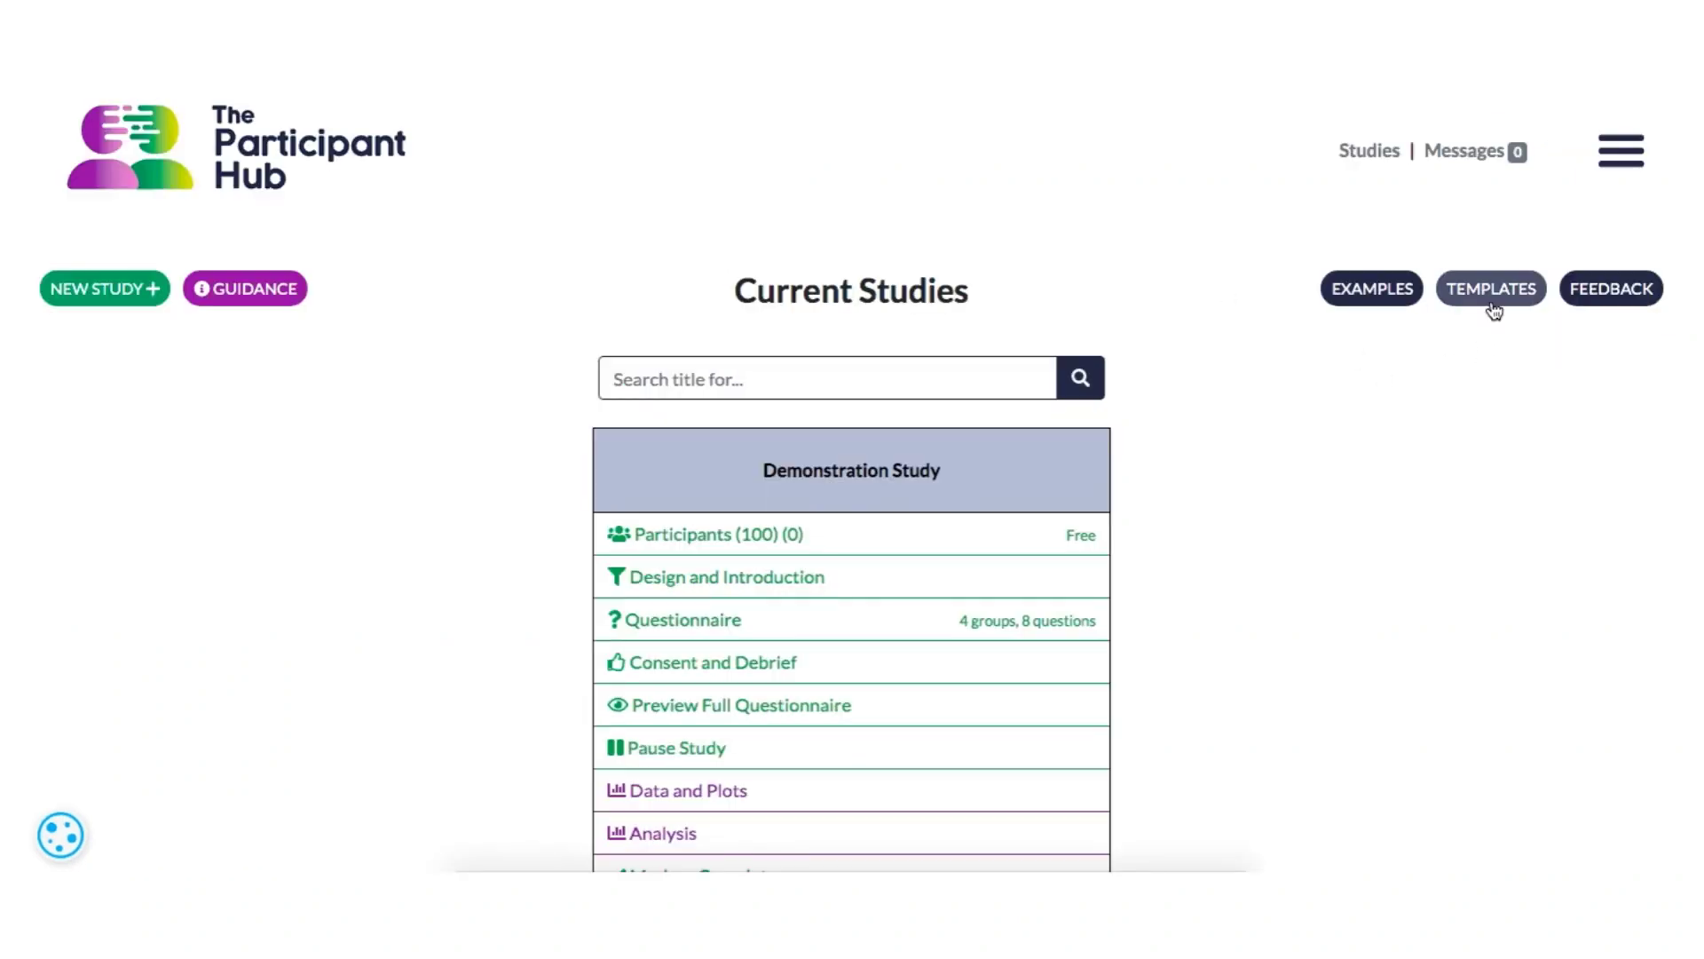
- Browse the study templates, preview the full questionnaire of the Simple Survey template, and return to the templates
click(1492, 292)
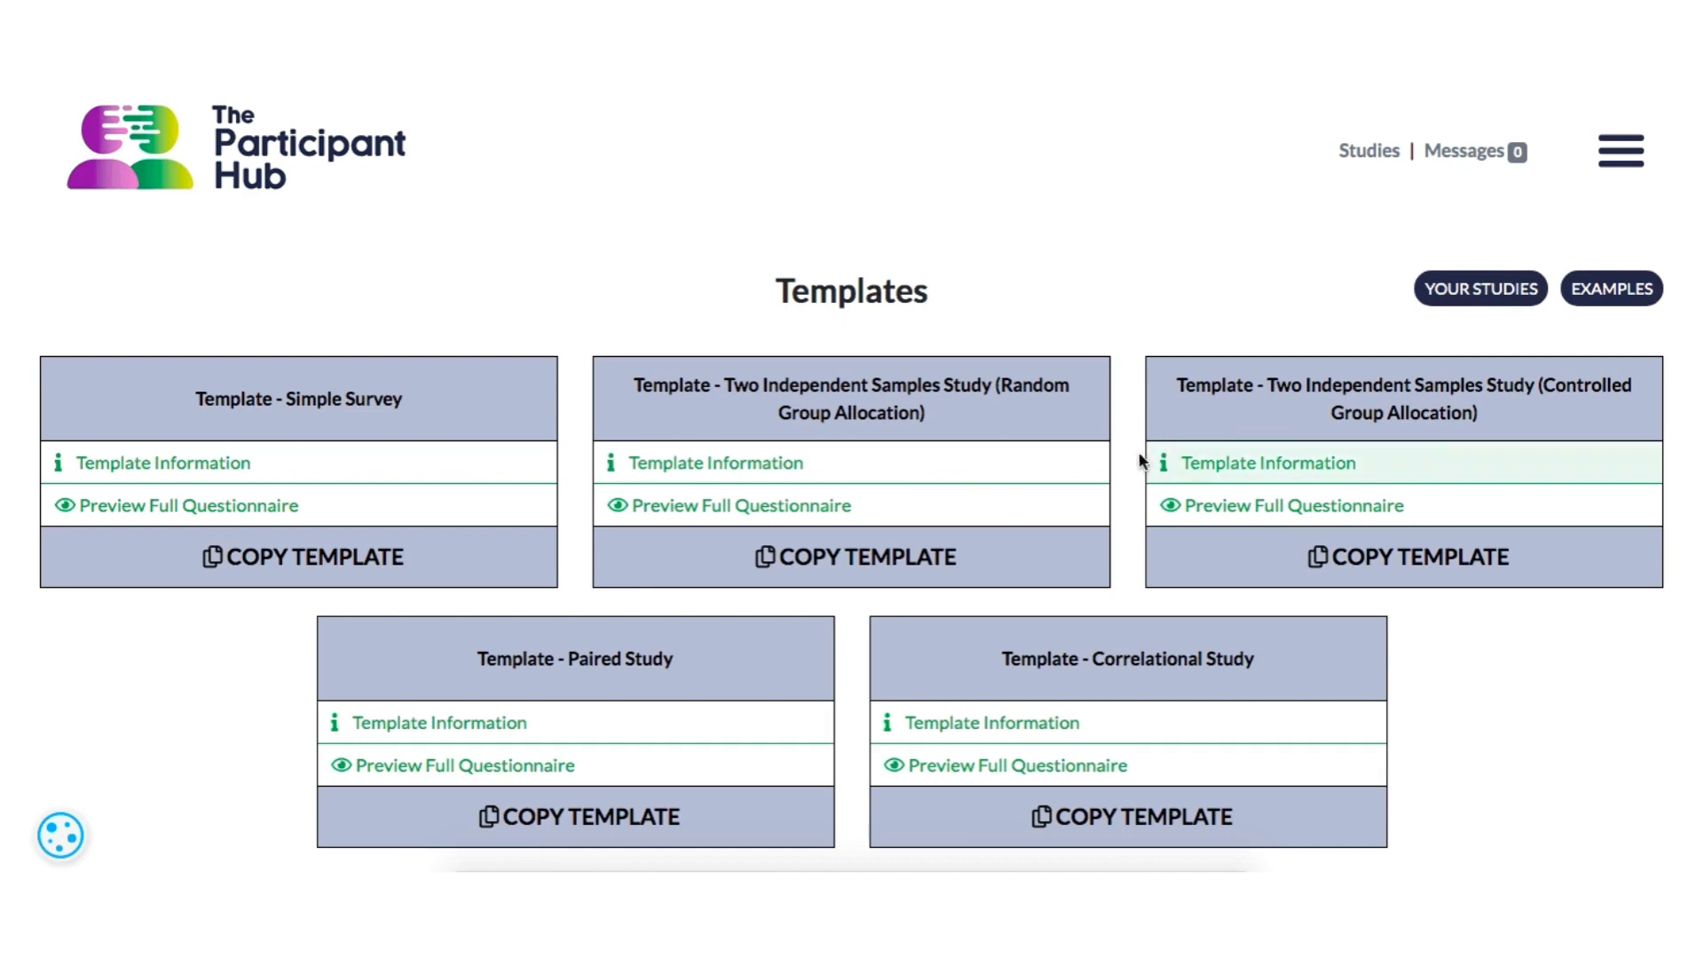
scroll(1131, 476, down, 1)
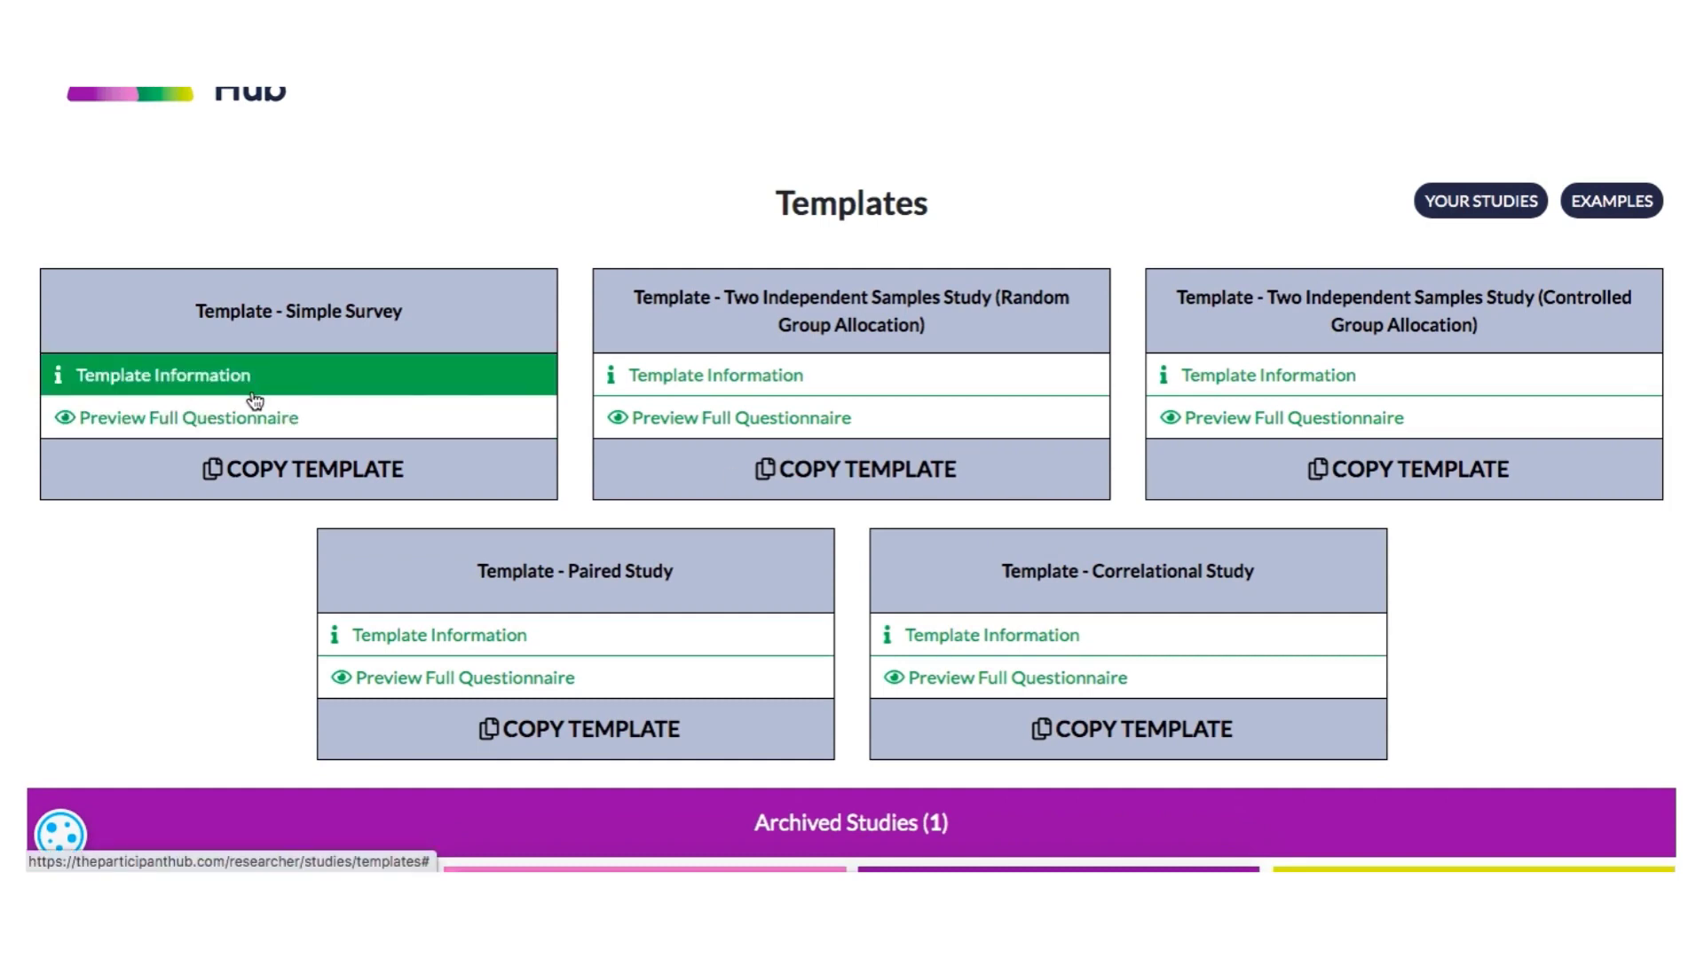
click(246, 423)
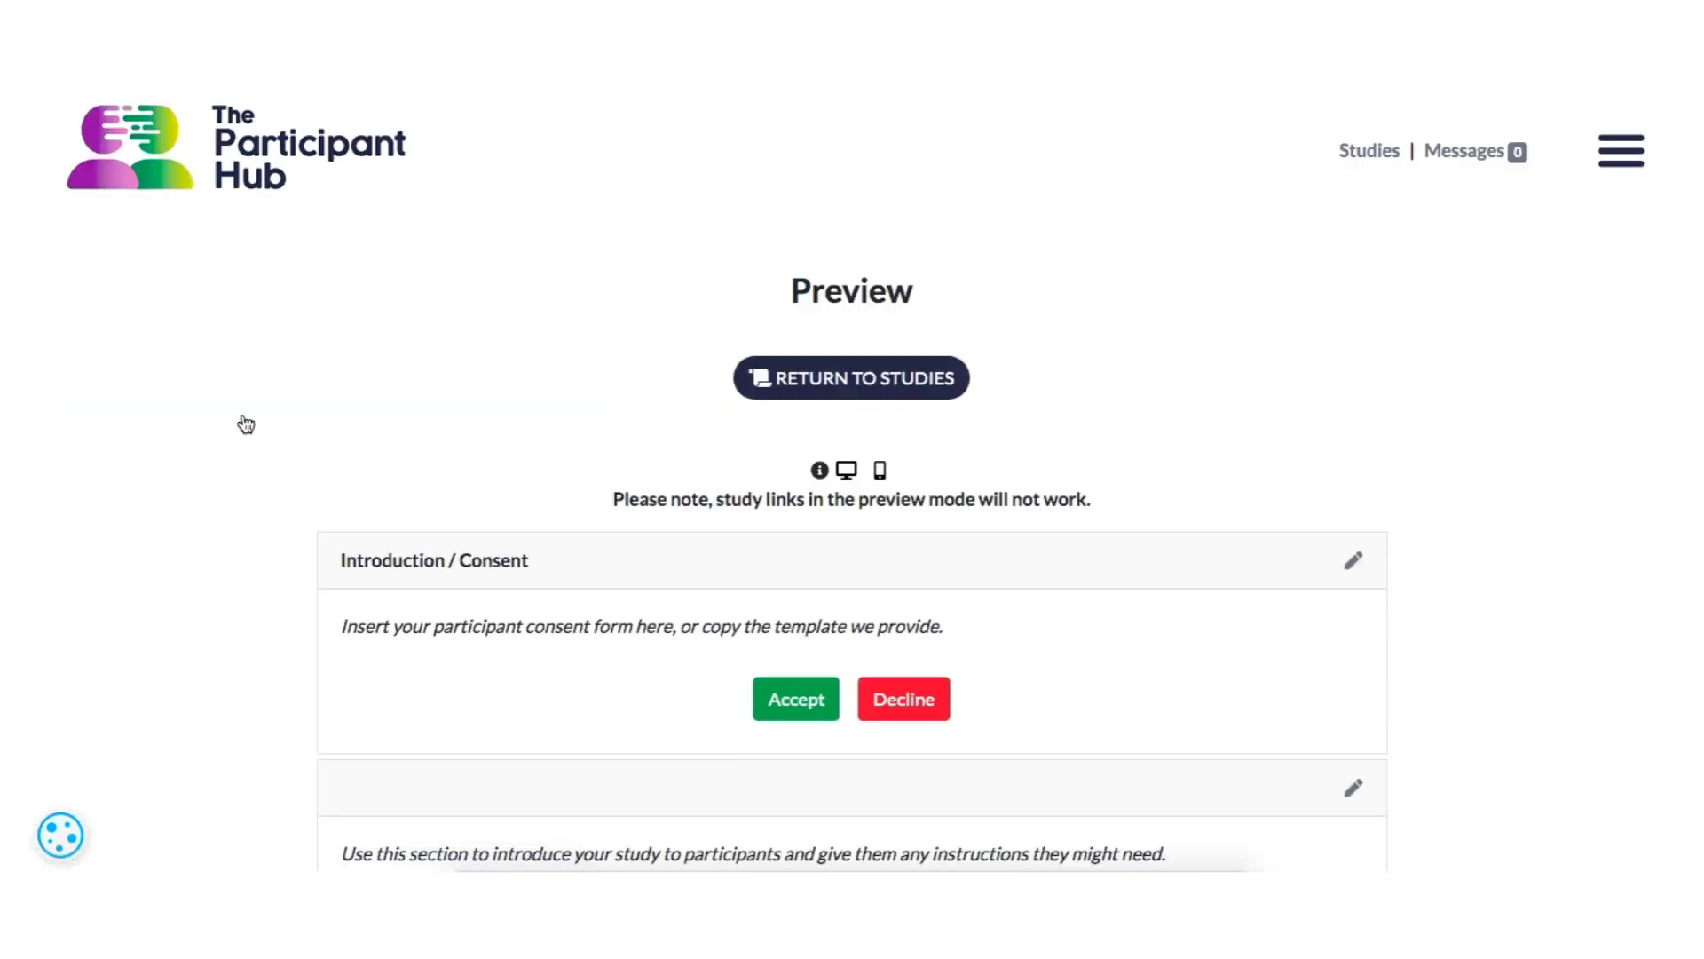
scroll(292, 552, down, 3)
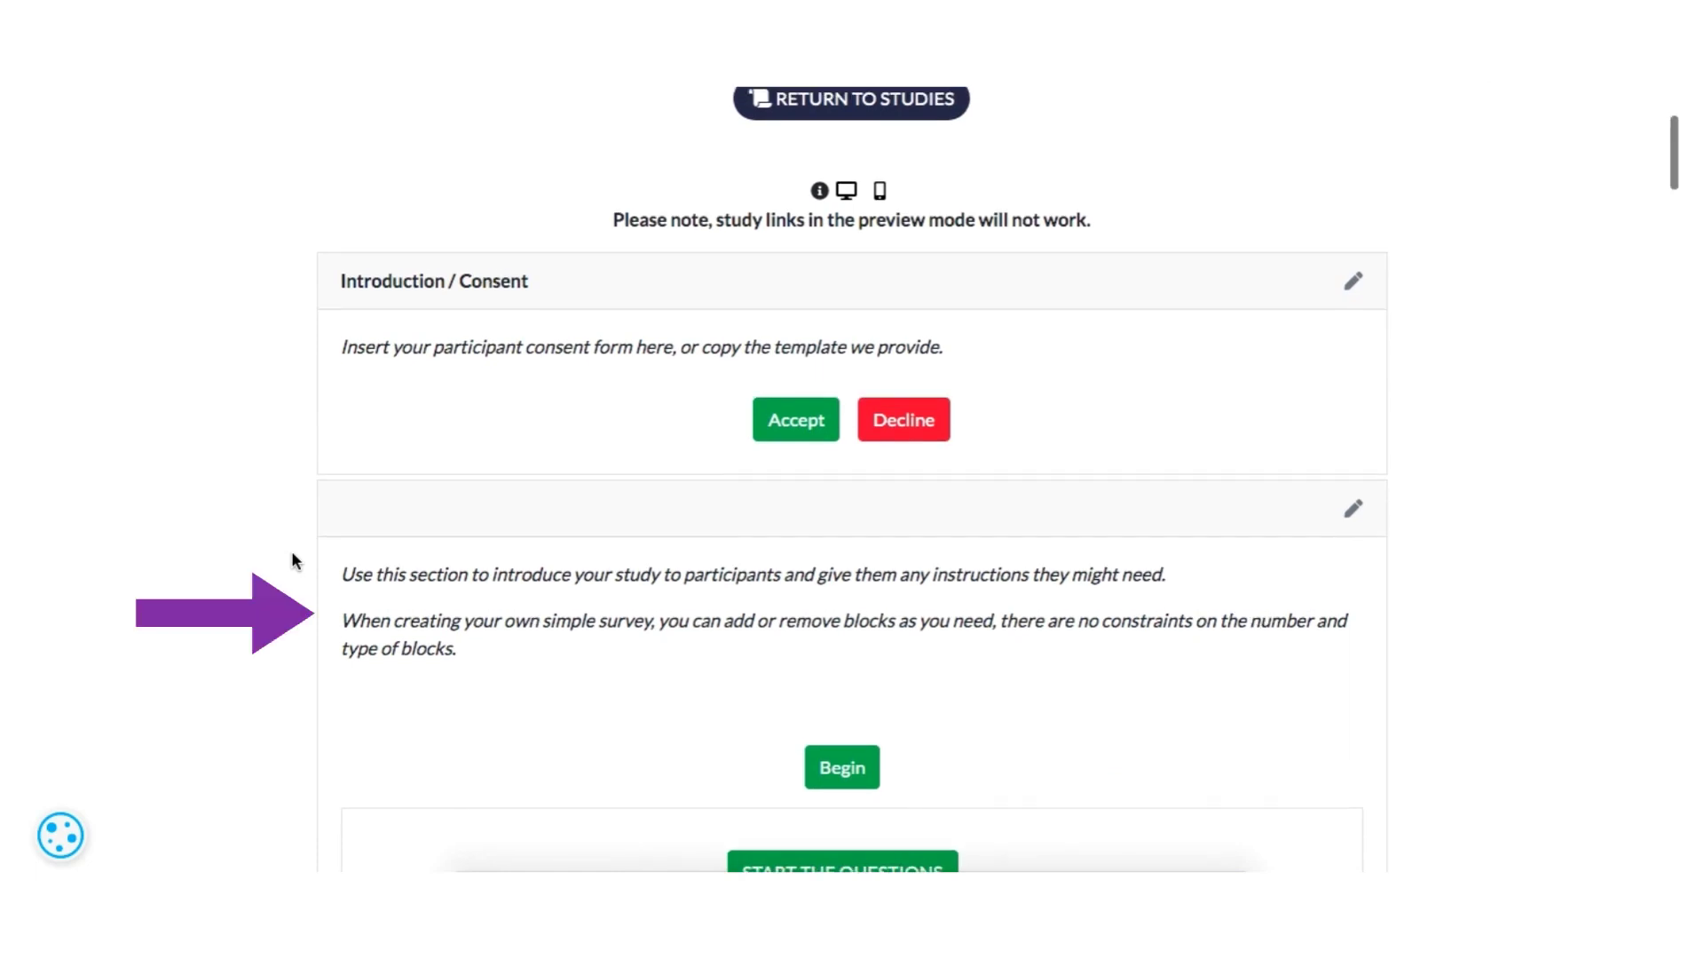
scroll(295, 559, up, 3)
click(821, 297)
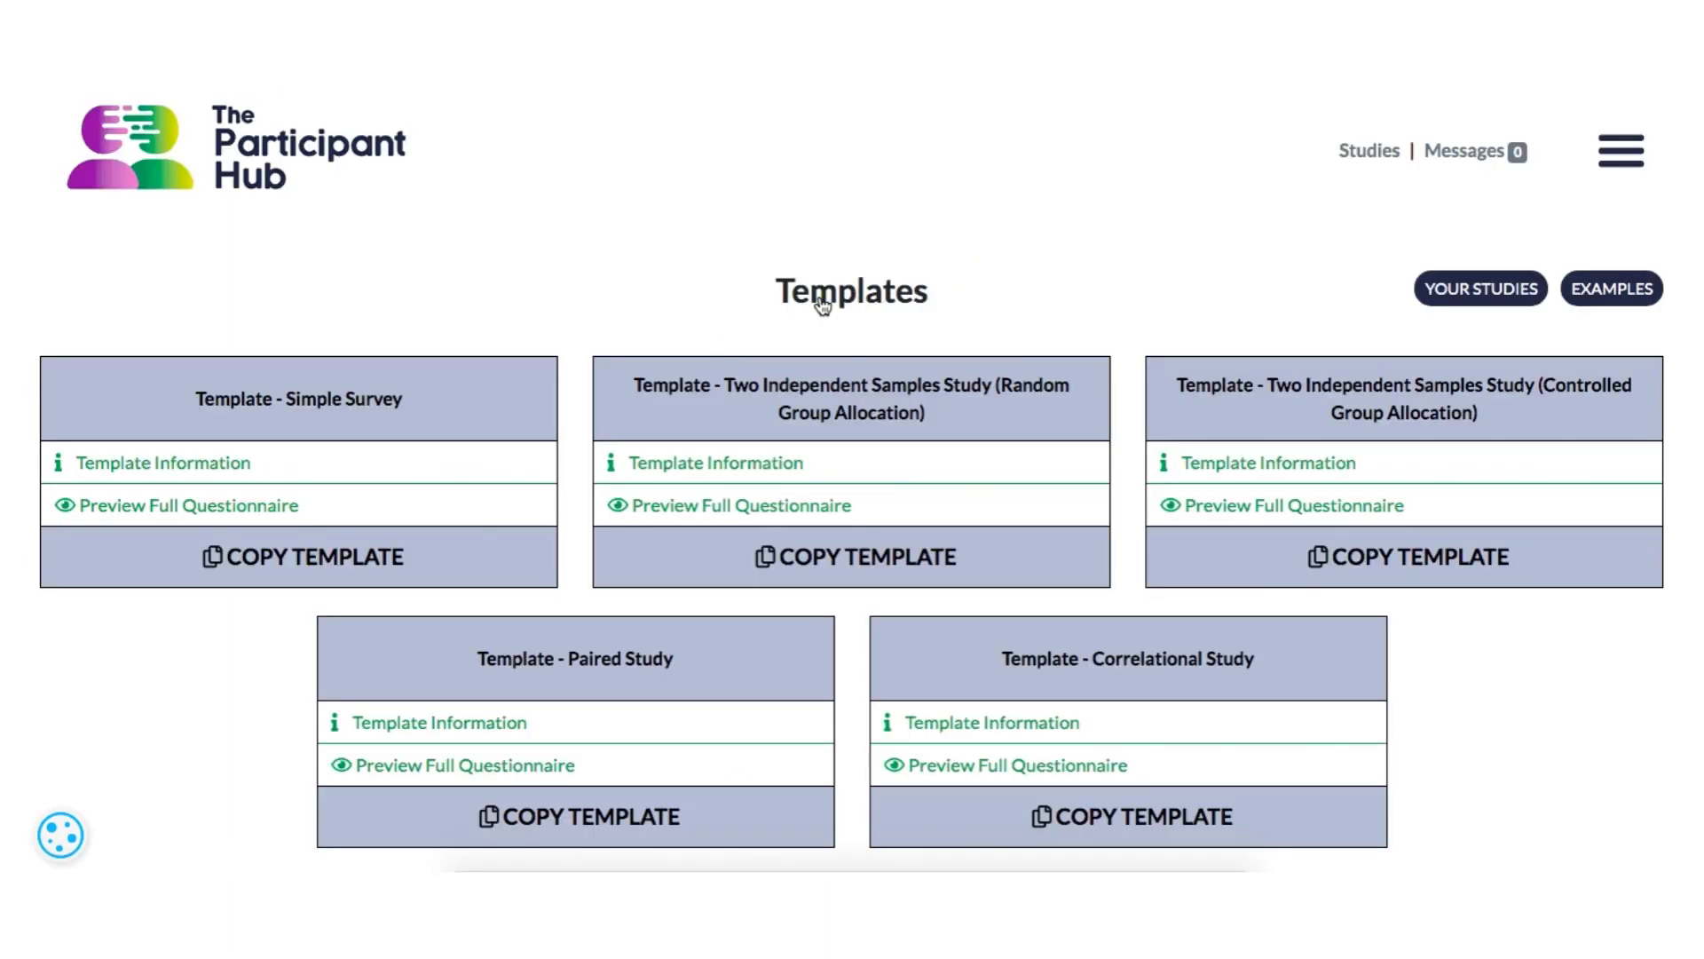
- Copy the Simple Survey template into a new study titled "Template - Simple Survey - Copy"
click(333, 572)
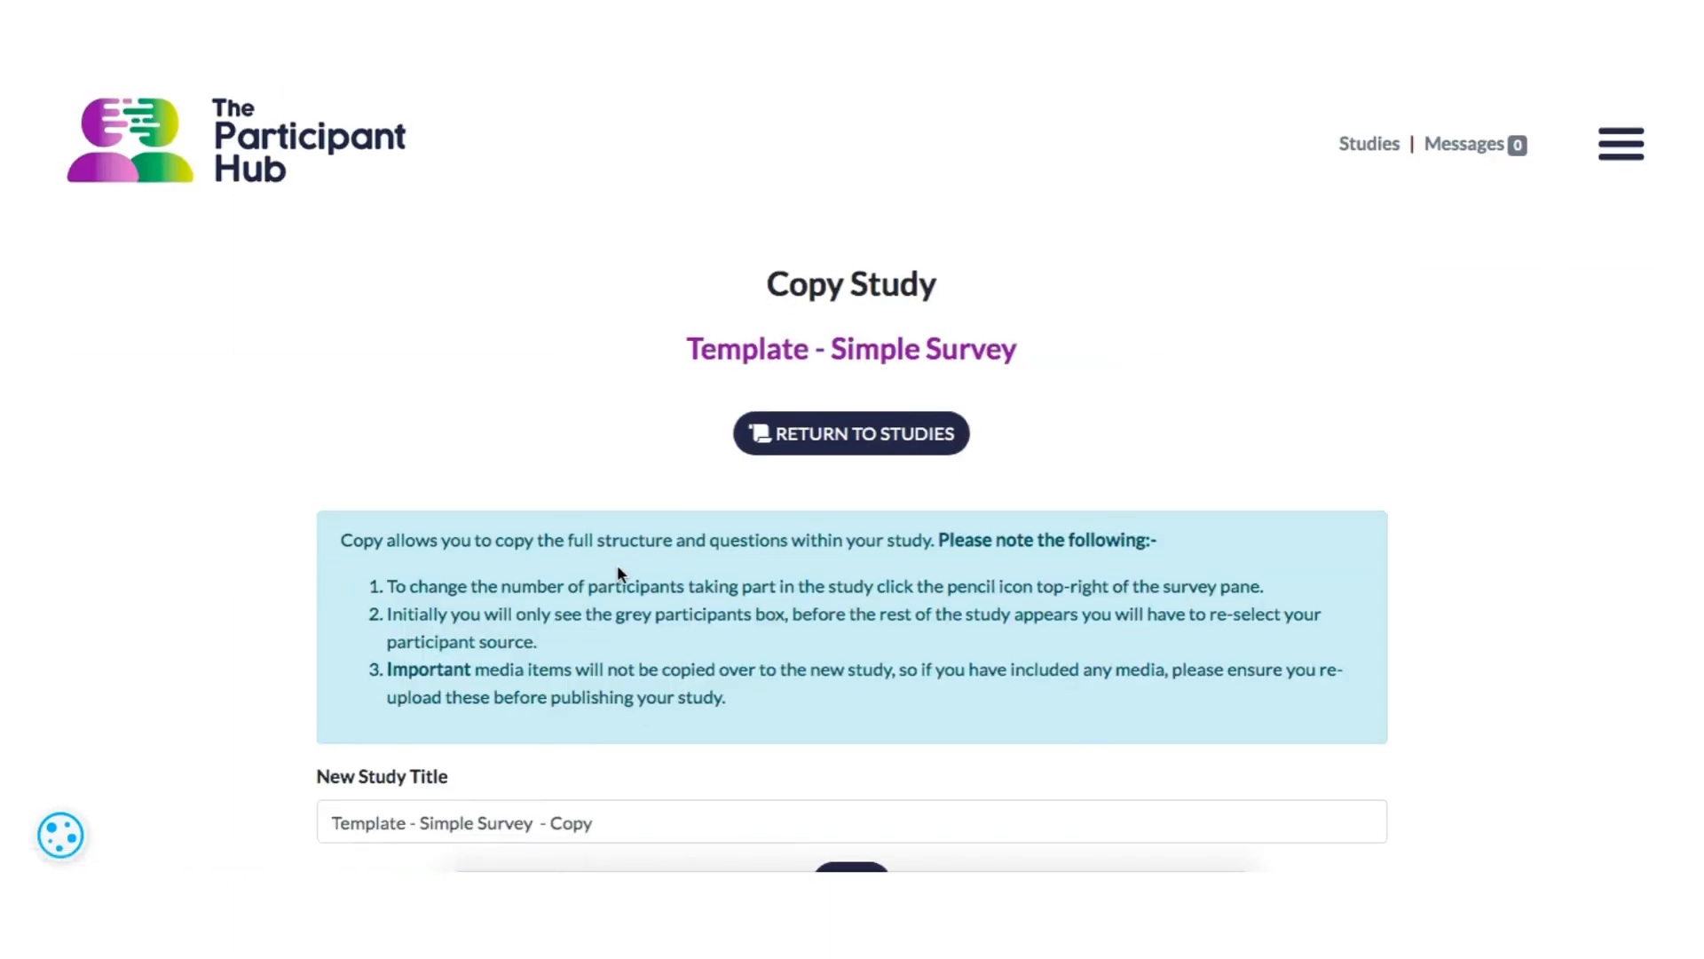
scroll(620, 467, down, 1)
click(831, 796)
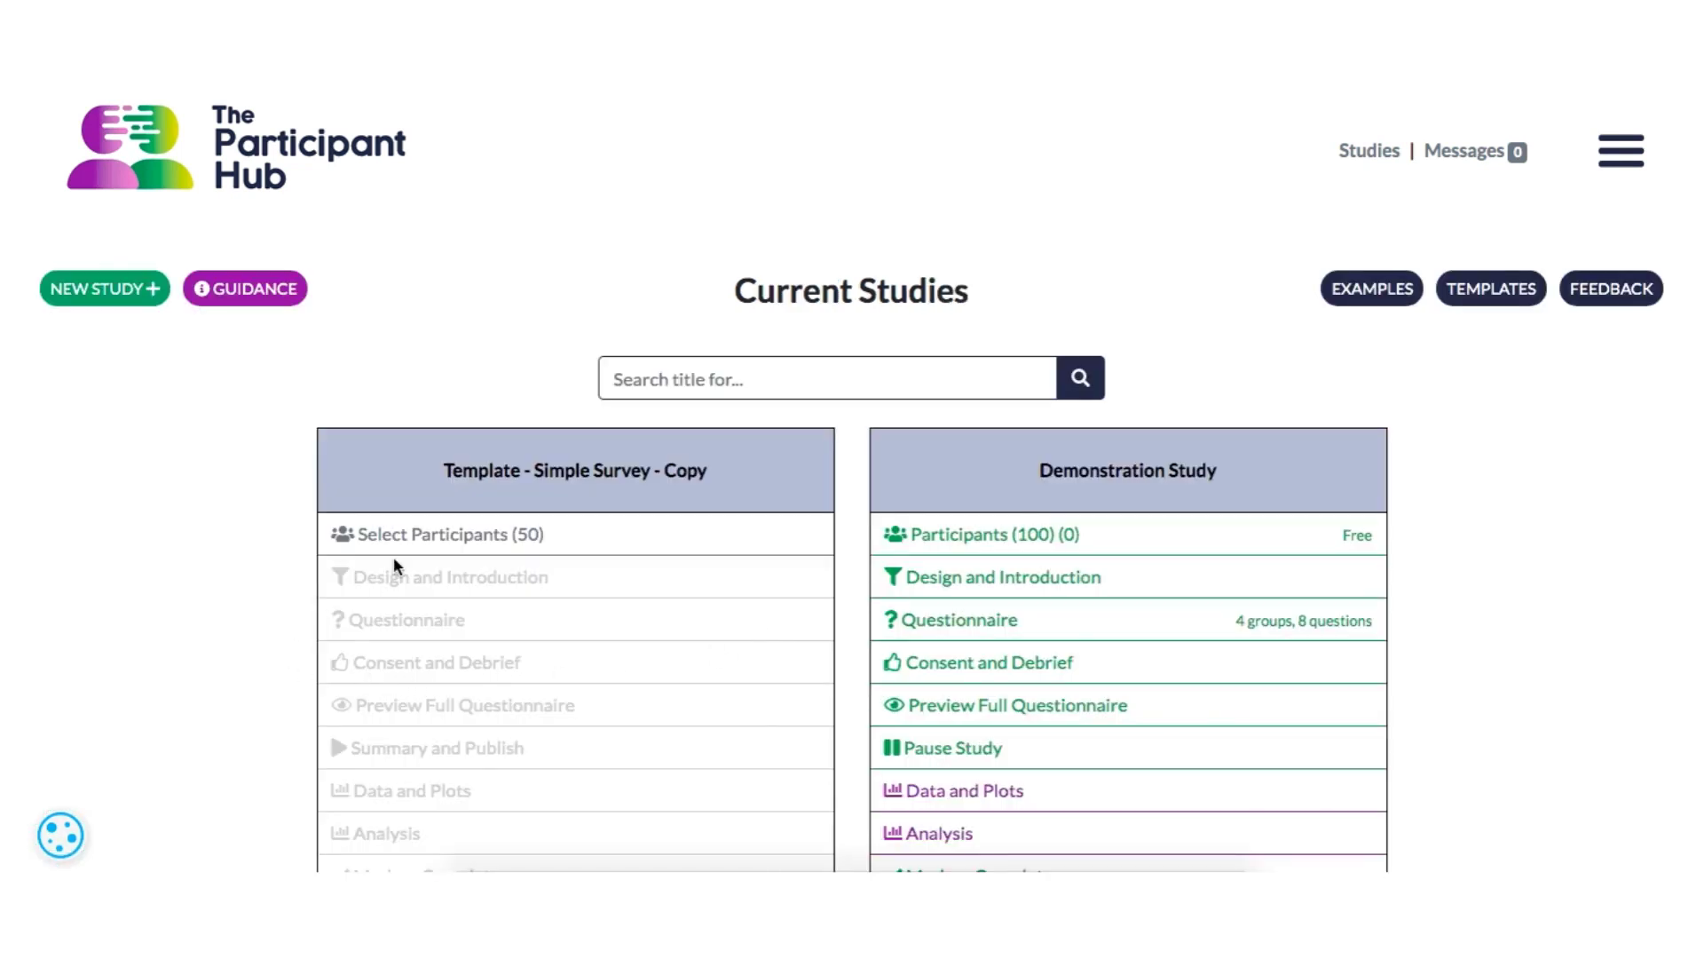
- Set the participant source of the Simple Survey copy to a free study and confirm the choice
click(400, 544)
click(581, 621)
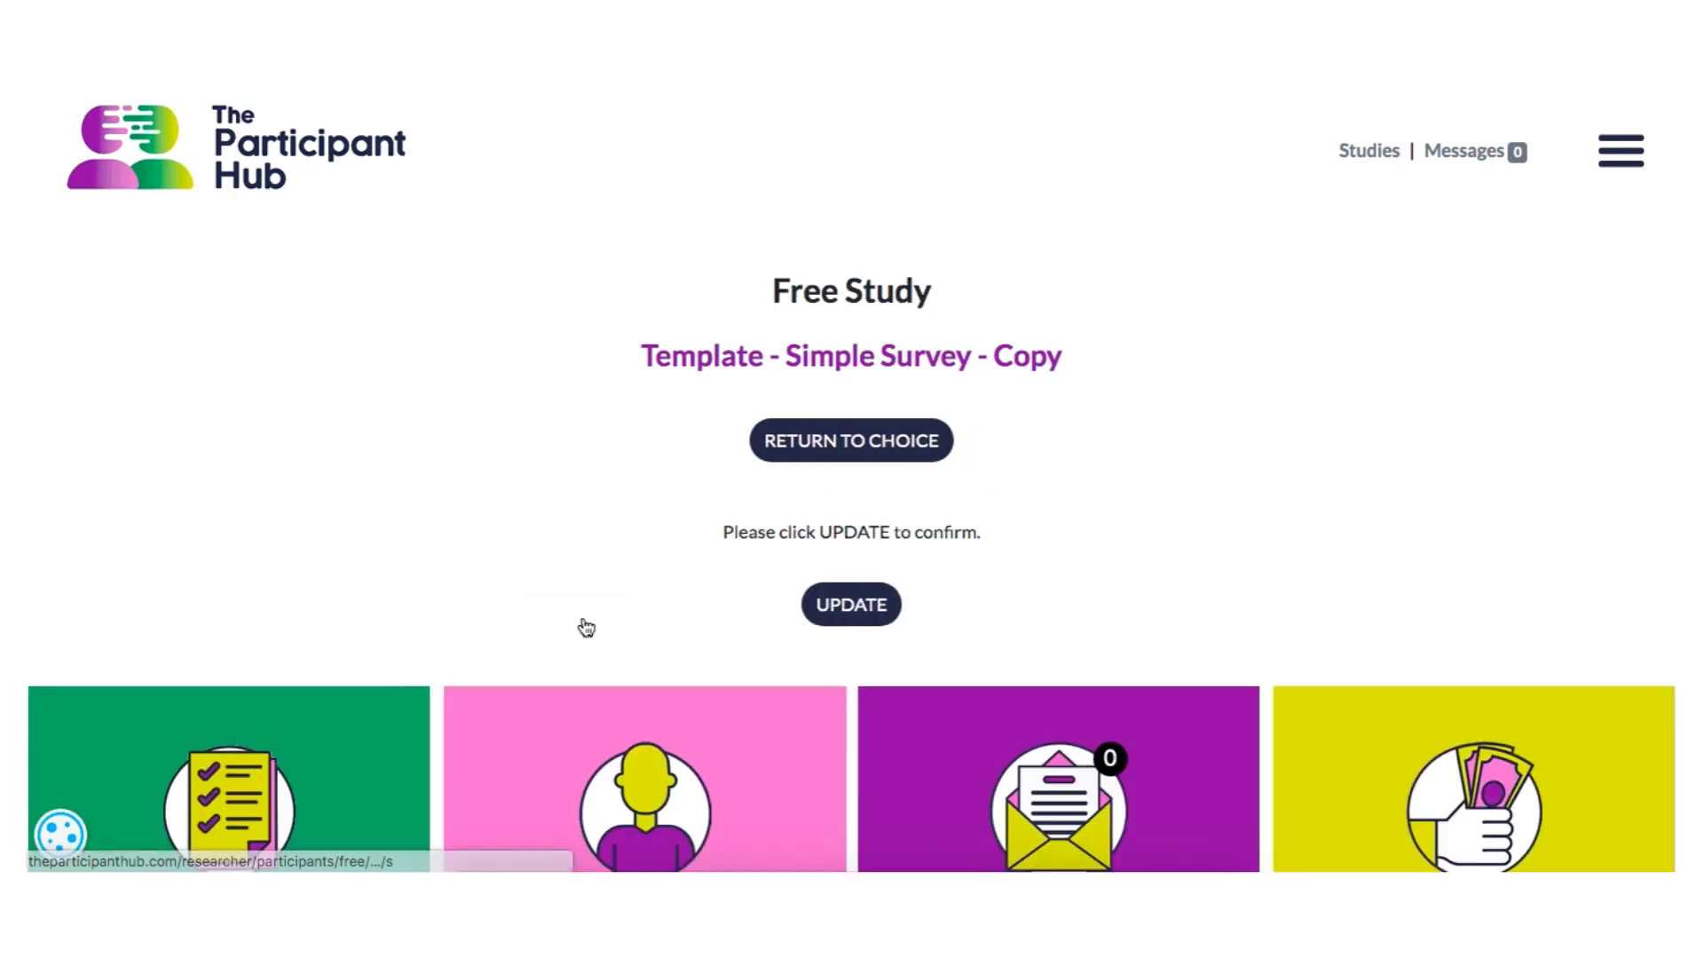
click(852, 607)
- Open the questionnaire of the Simple Survey copy and examine its question blocks, including Feedback and Your Comments
scroll(340, 597, down, 1)
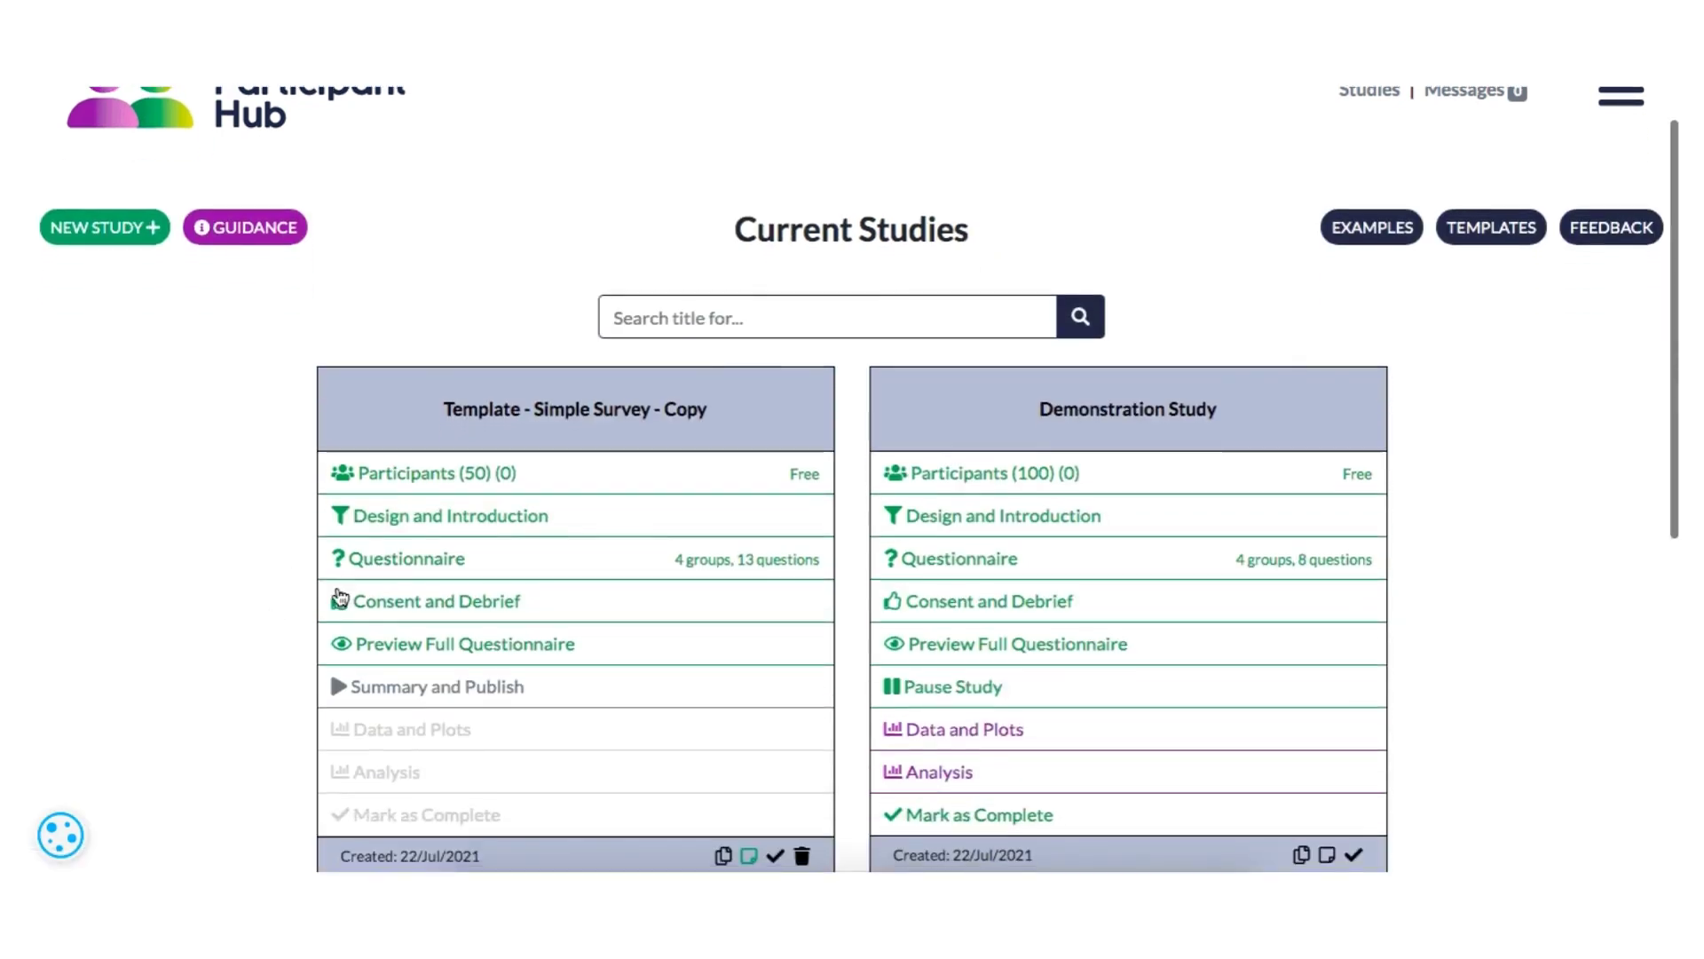
click(342, 559)
scroll(689, 637, down, 10)
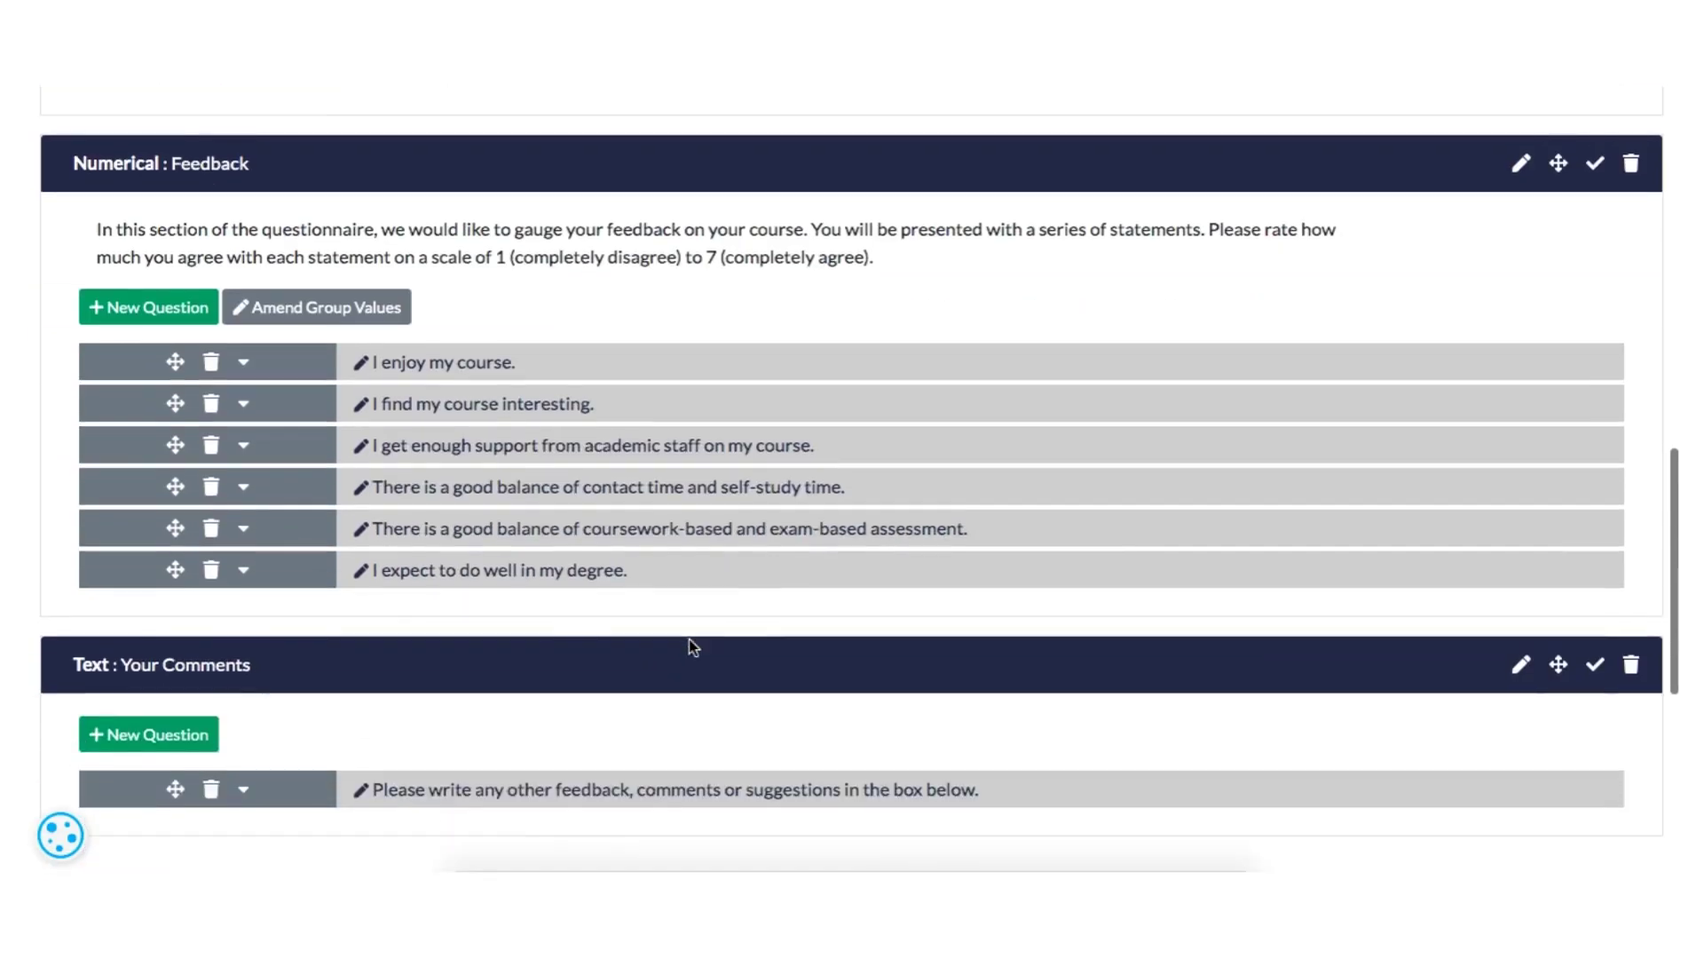
scroll(688, 639, up, 10)
scroll(688, 639, down, 1)
click(647, 456)
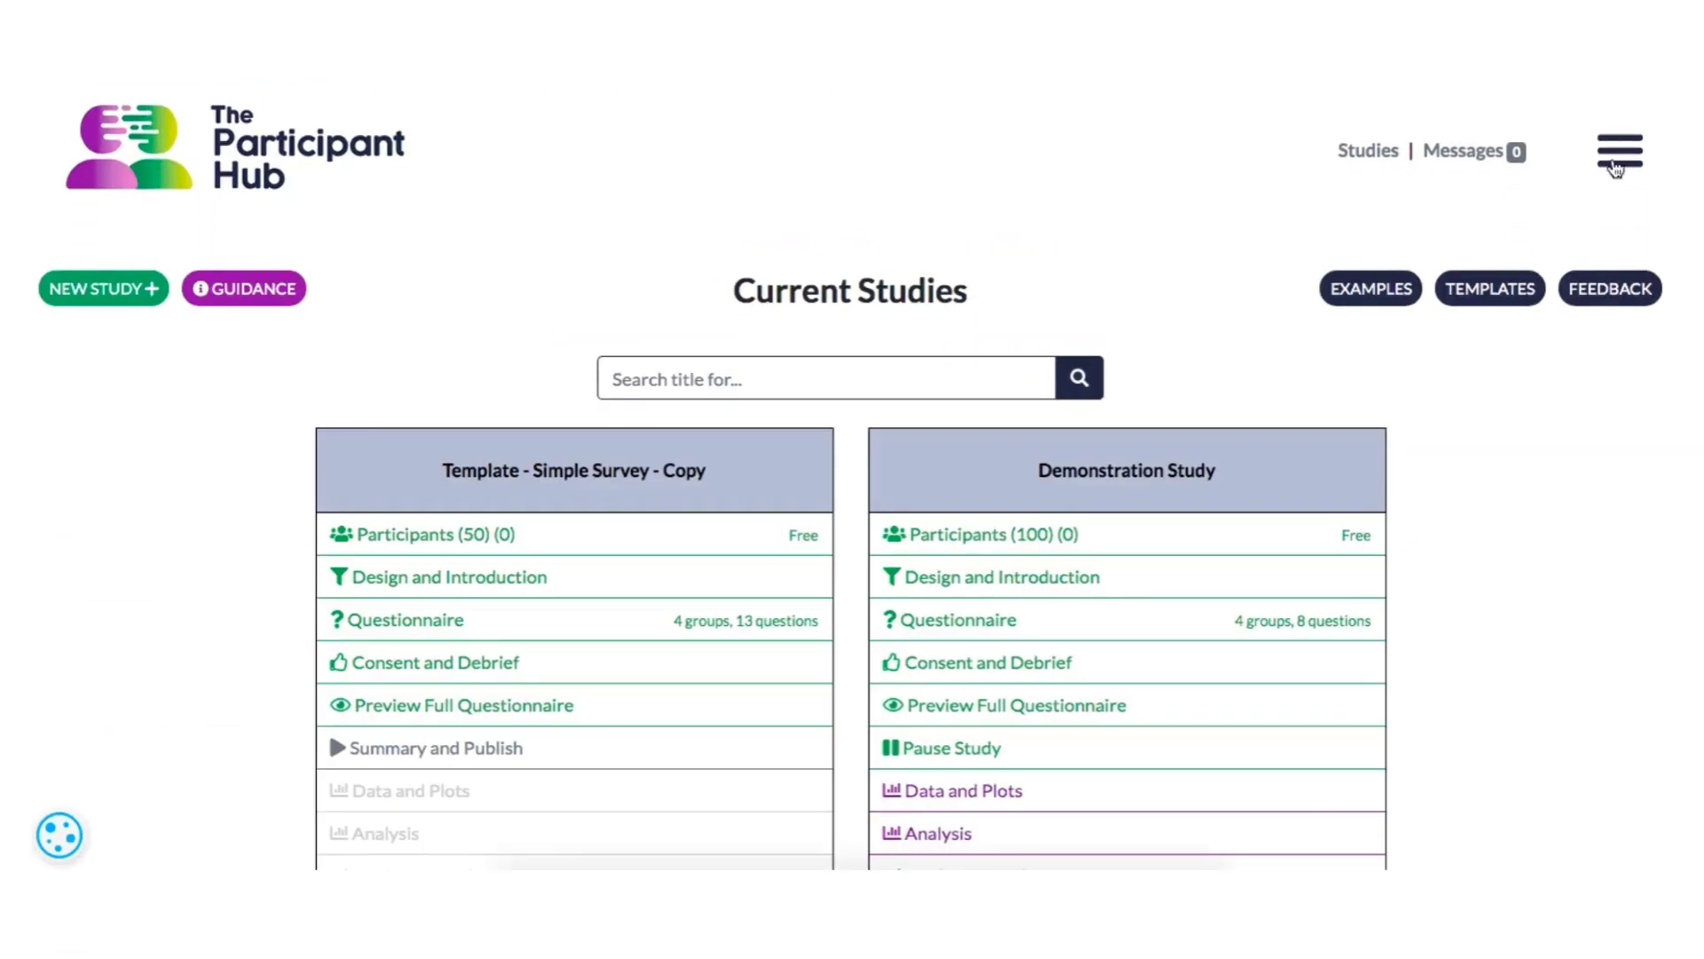
- Open the researcher account page
click(1617, 153)
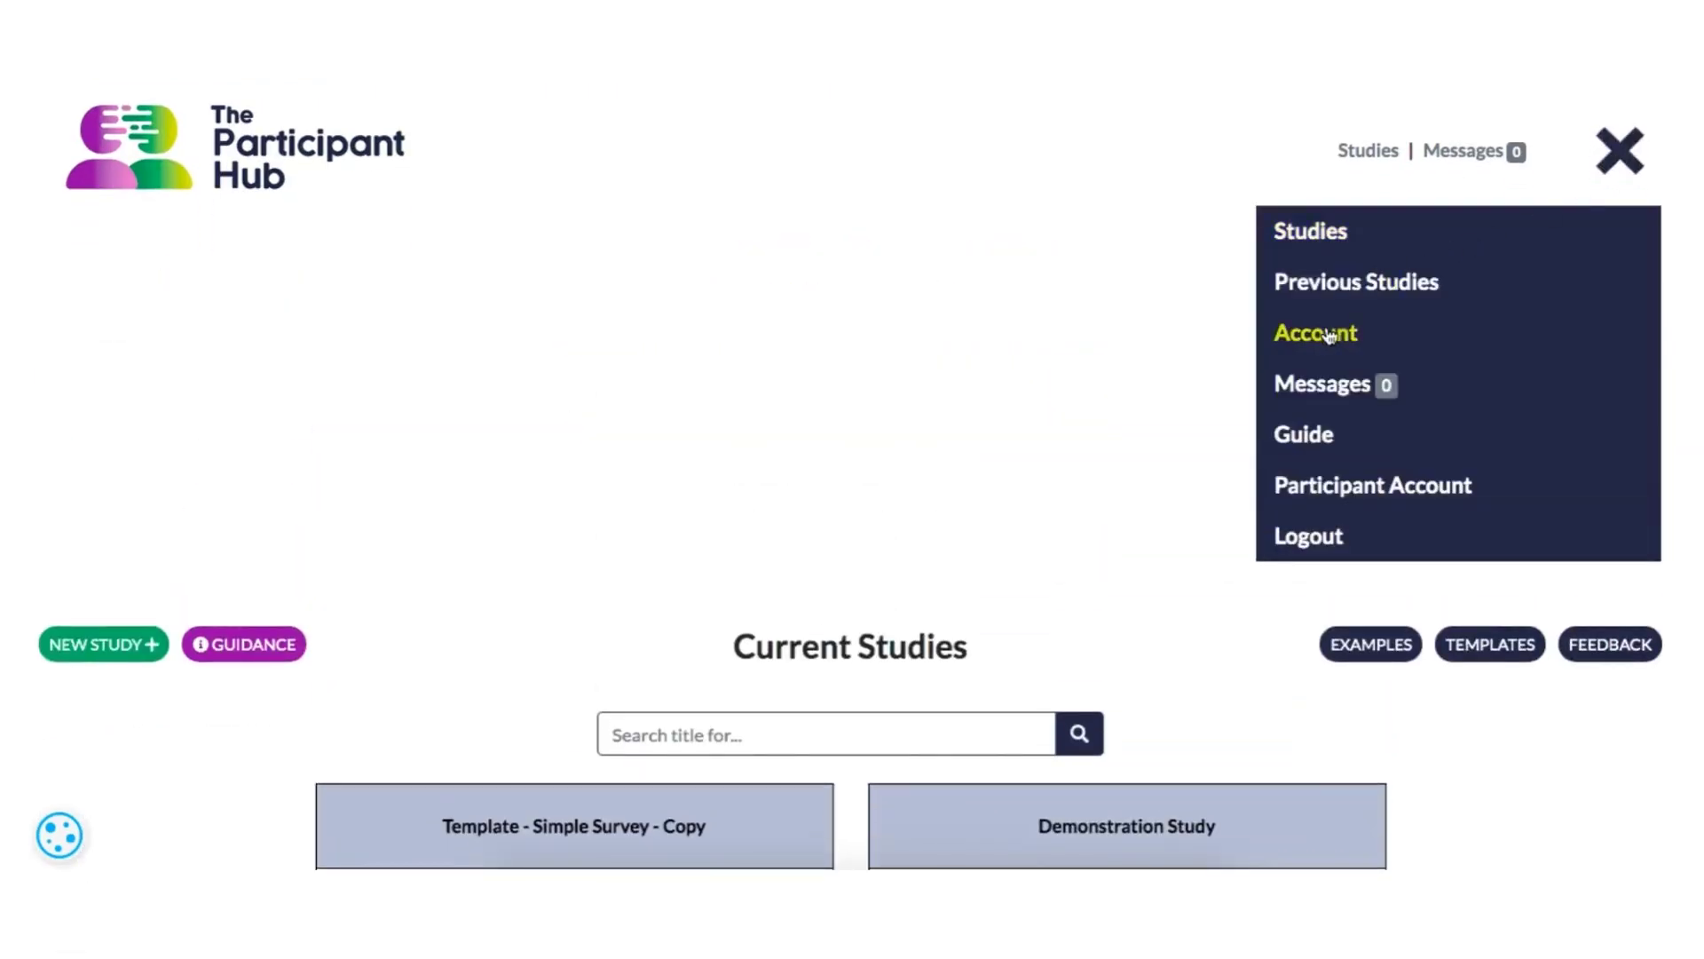
click(1328, 335)
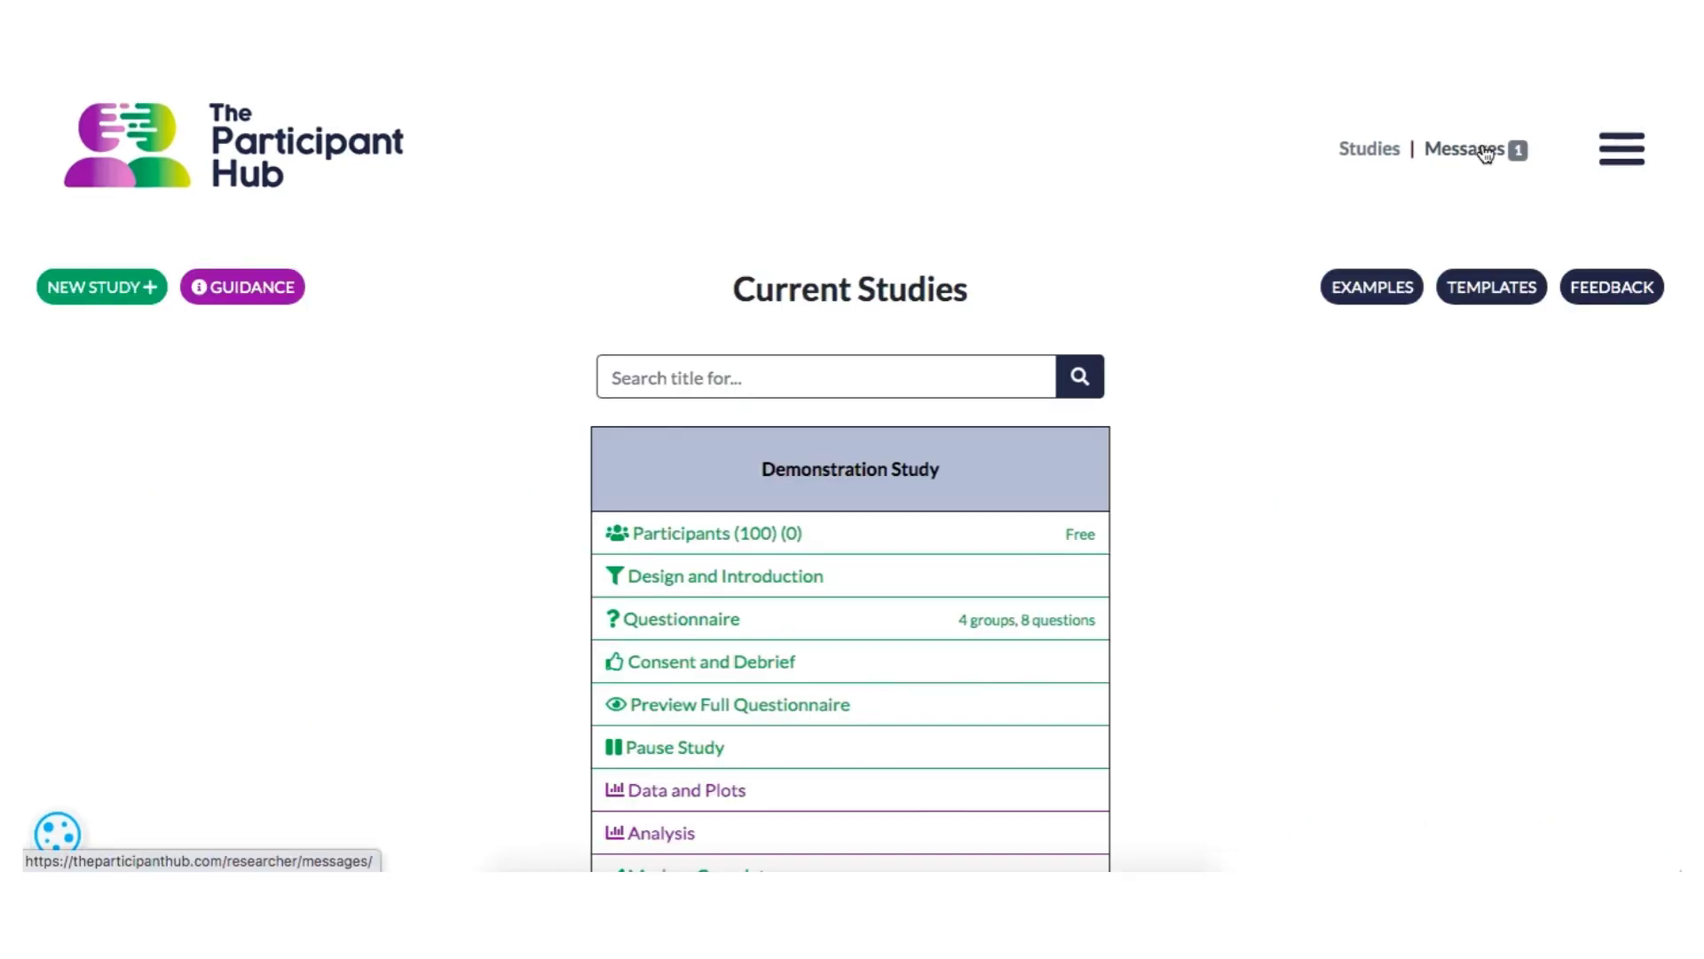
- Open the Withdrawal message about Demonstration Study in the message inbox and write the reply "Thanks for letting me know"
click(1484, 153)
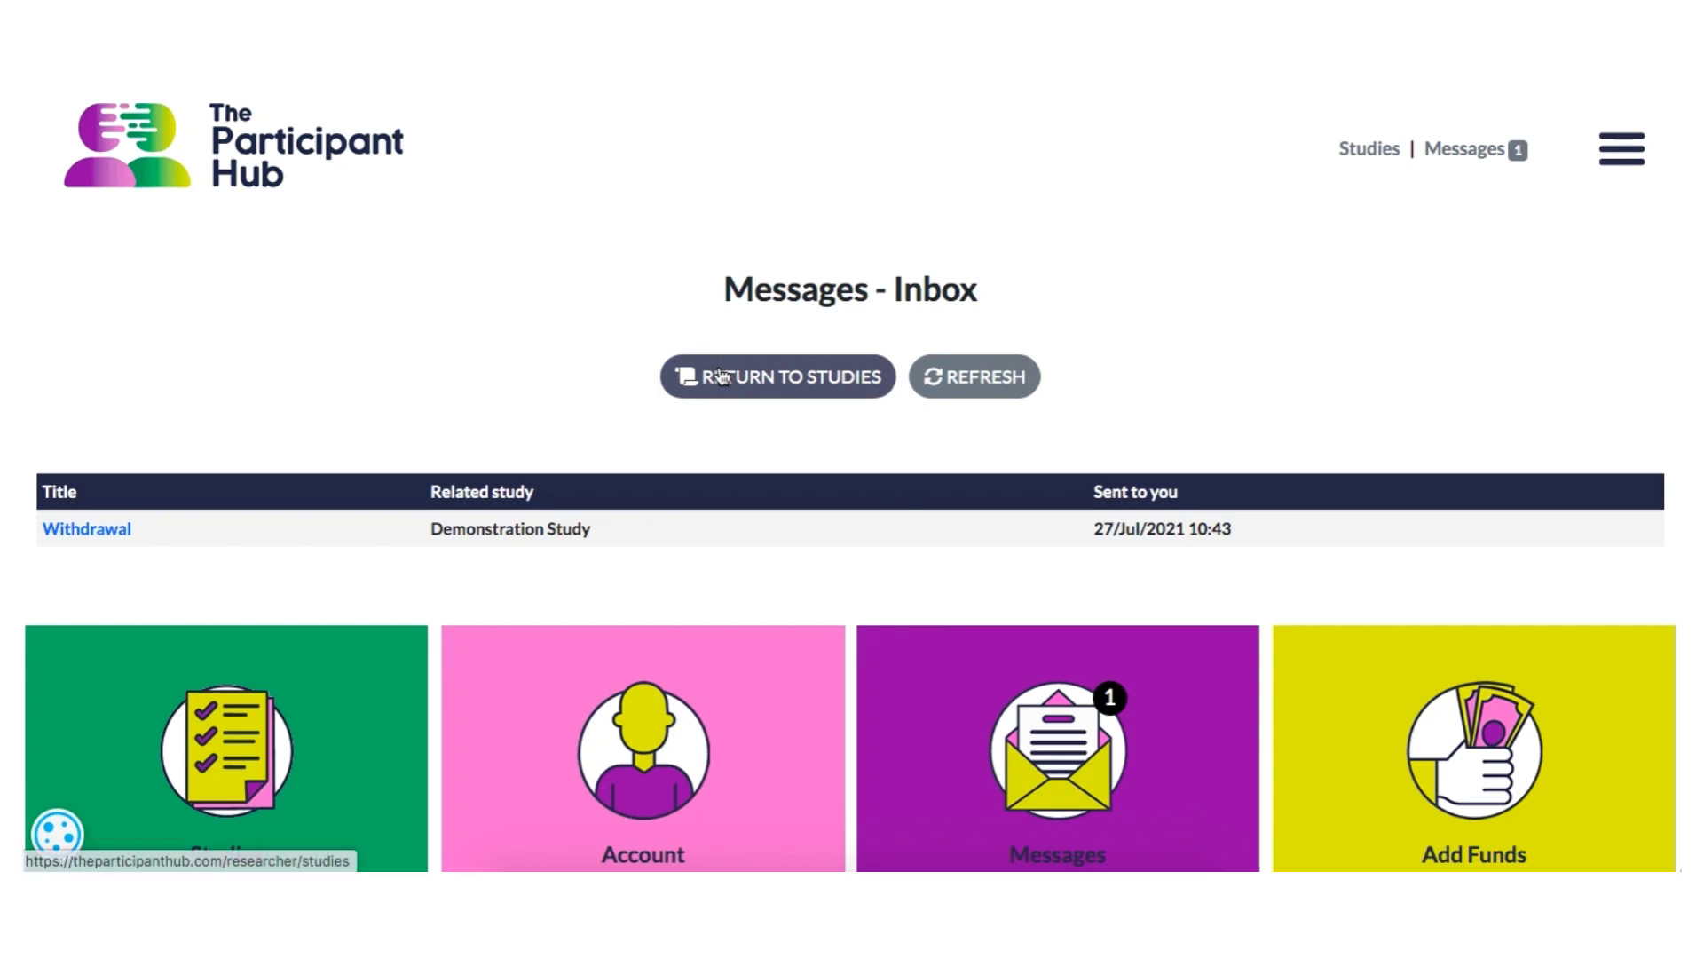
click(109, 536)
scroll(126, 567, down, 2)
click(366, 650)
text(Thanks for letting me kno)
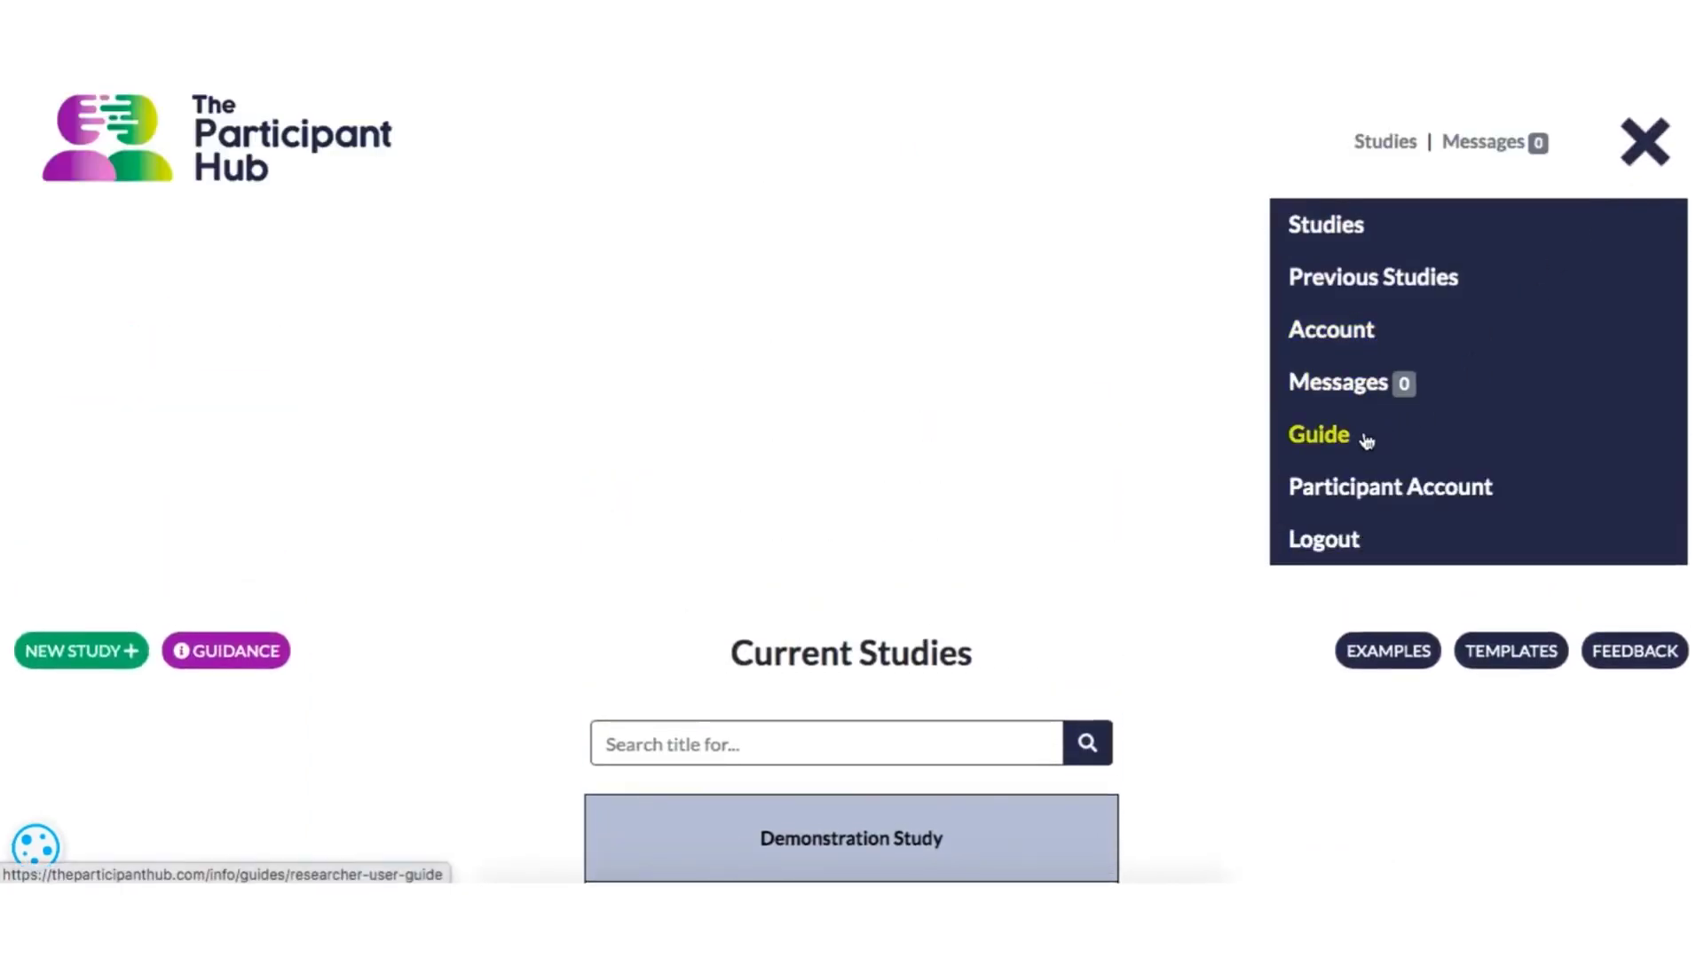
- Open the researcher user guide
click(1367, 442)
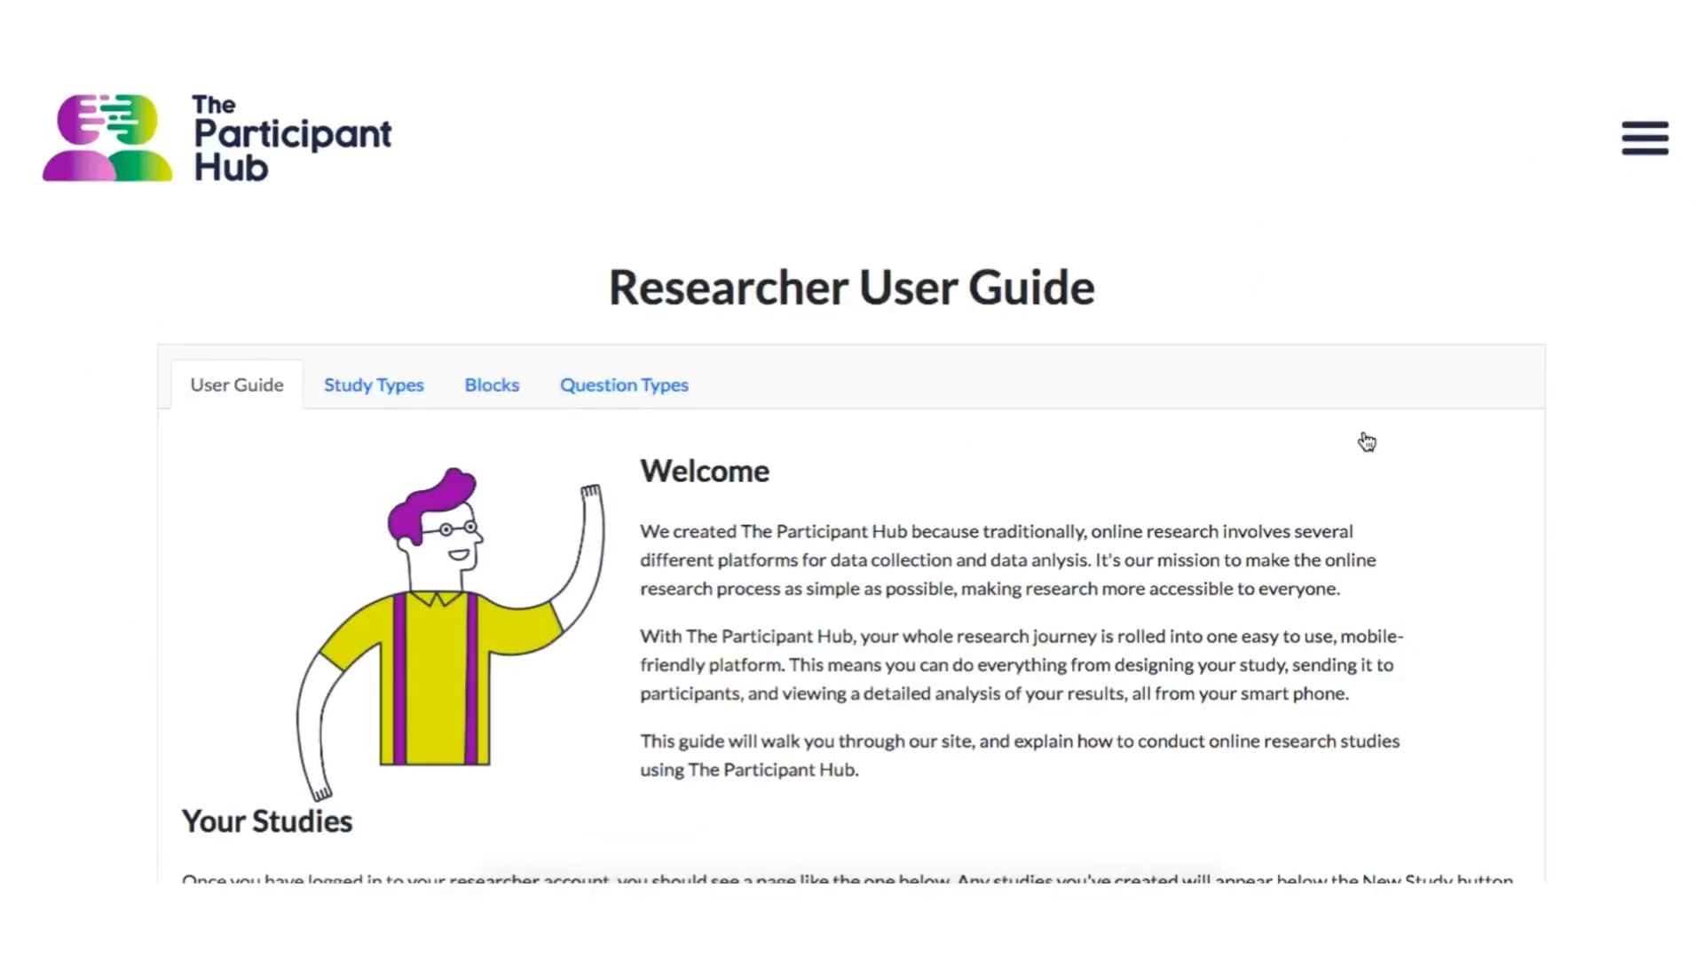